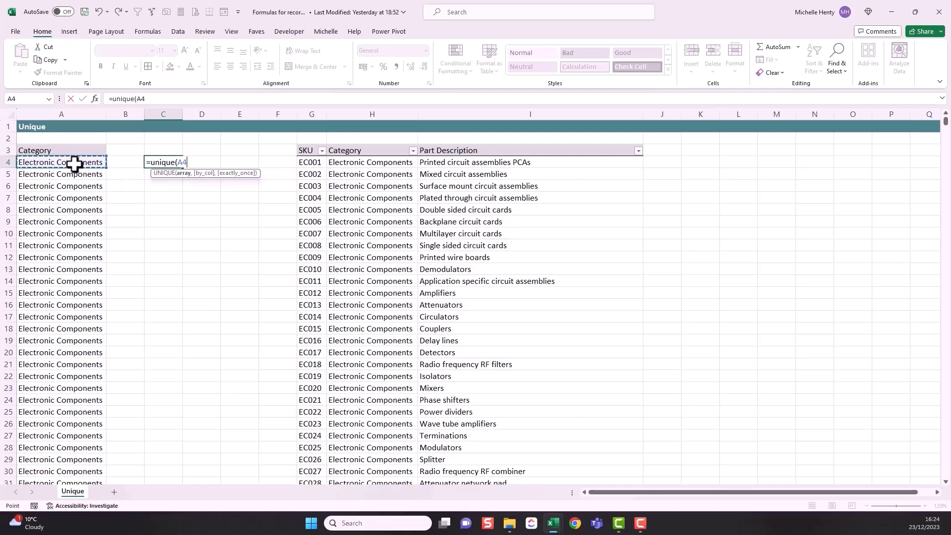
# Step: Complete the UNIQUE formula in C4 with the category range A4:A1389
pyautogui.hotkey('ctrl', 'shift', 'Down')
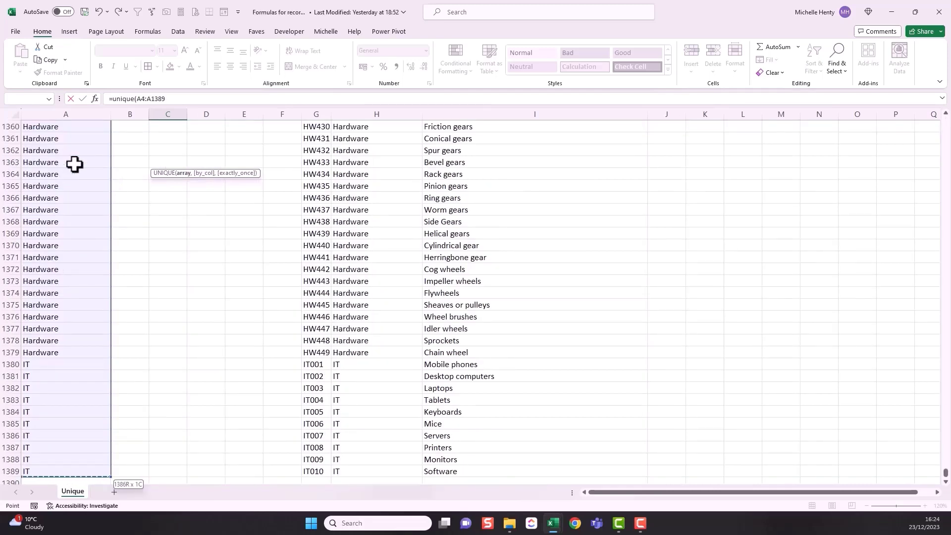
pyautogui.press('Return')
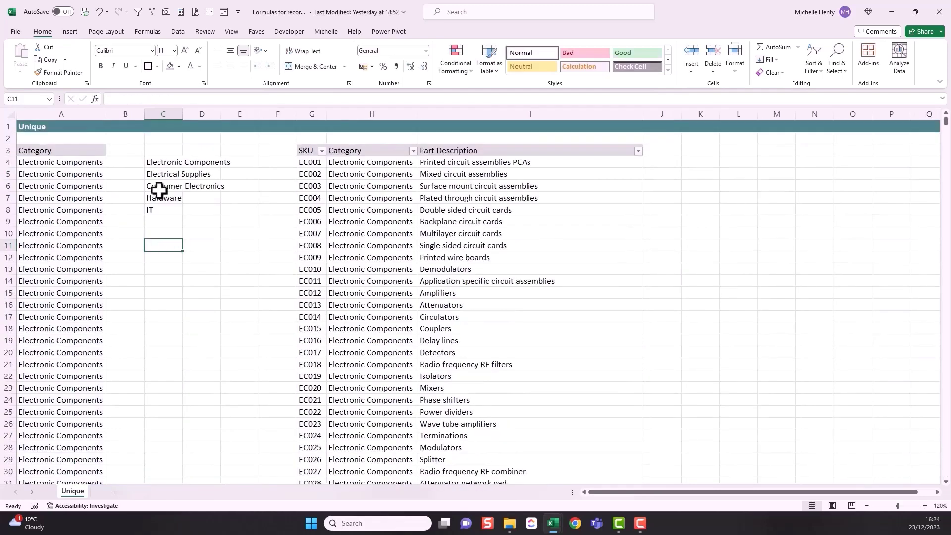
# Step: Examine the range argument of the UNIQUE formula in C4 and how its results spill through C8
pyautogui.click(164, 163)
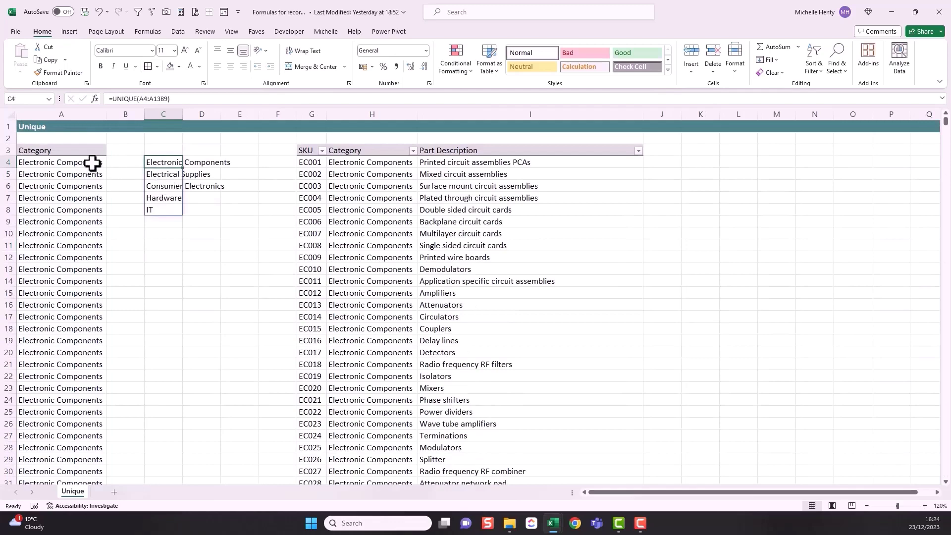
pyautogui.doubleClick(155, 99)
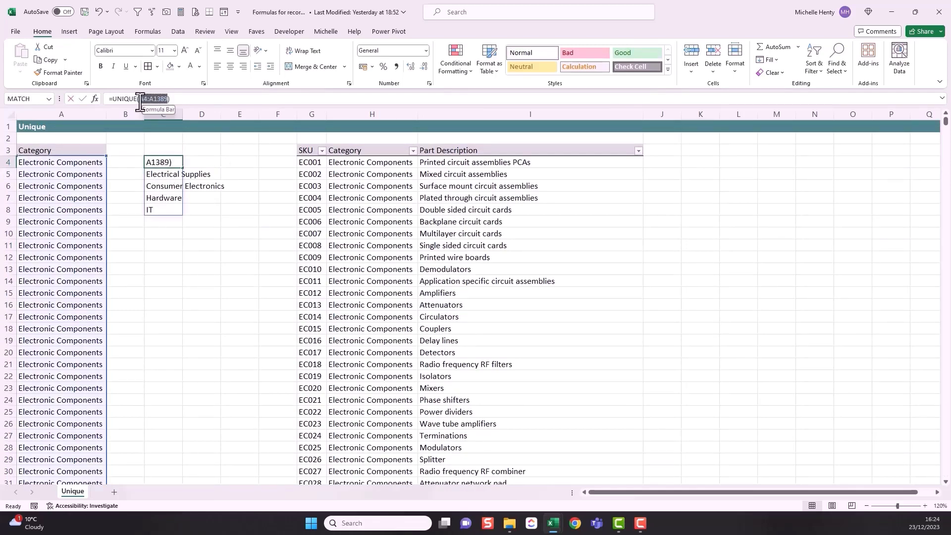
pyautogui.click(176, 98)
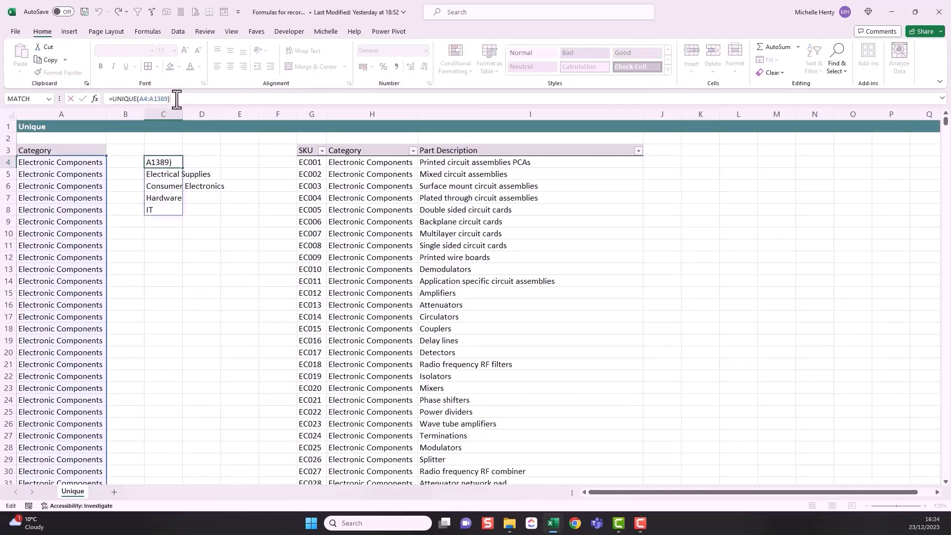
pyautogui.press('Return')
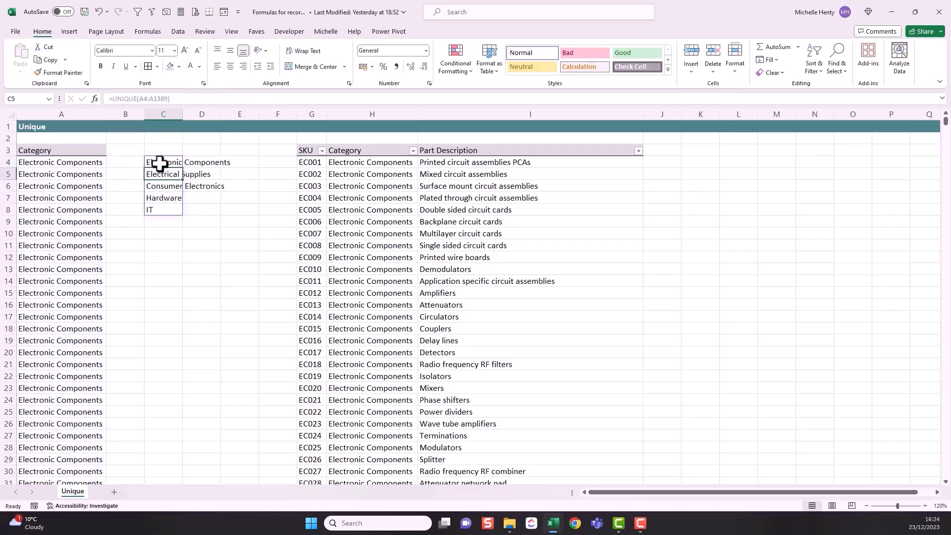
pyautogui.click(159, 163)
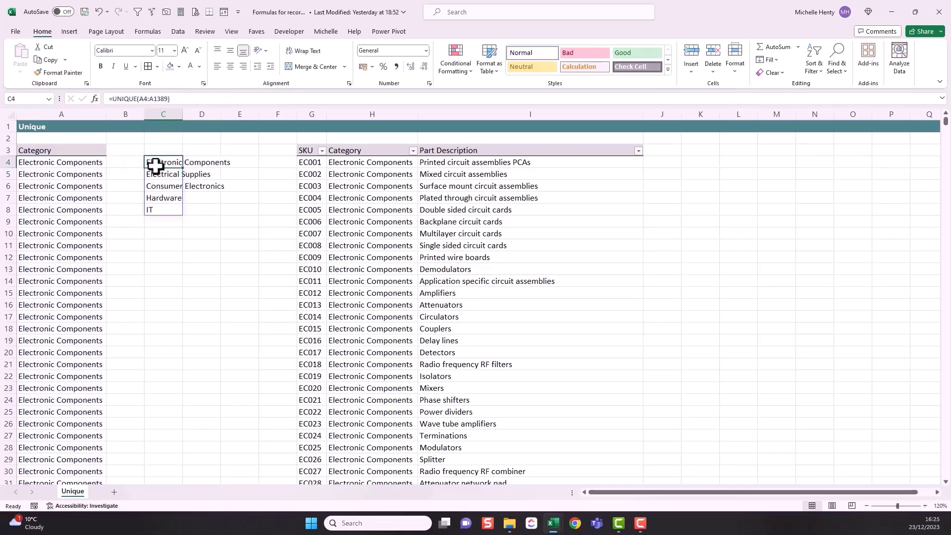
pyautogui.moveTo(155, 166); pyautogui.dragTo(166, 211)
pyautogui.click(164, 165)
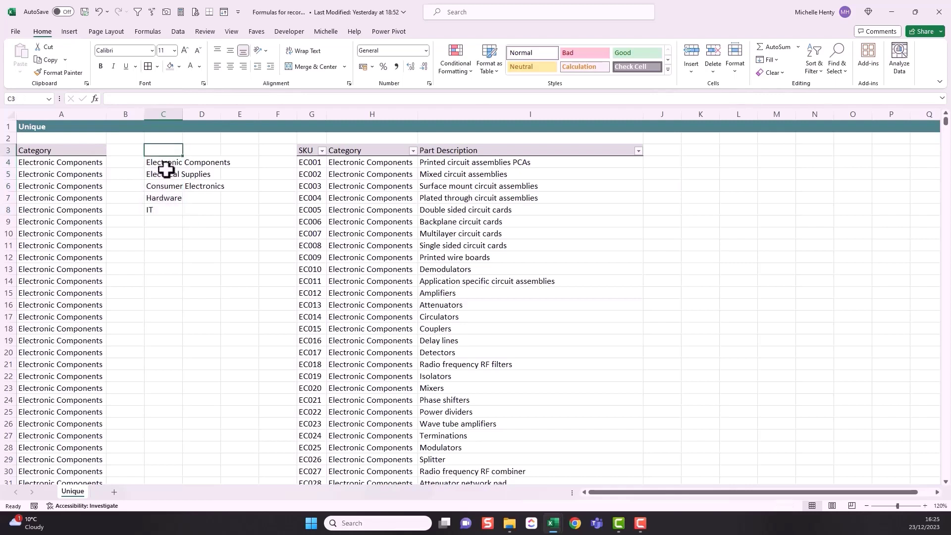
pyautogui.click(163, 177)
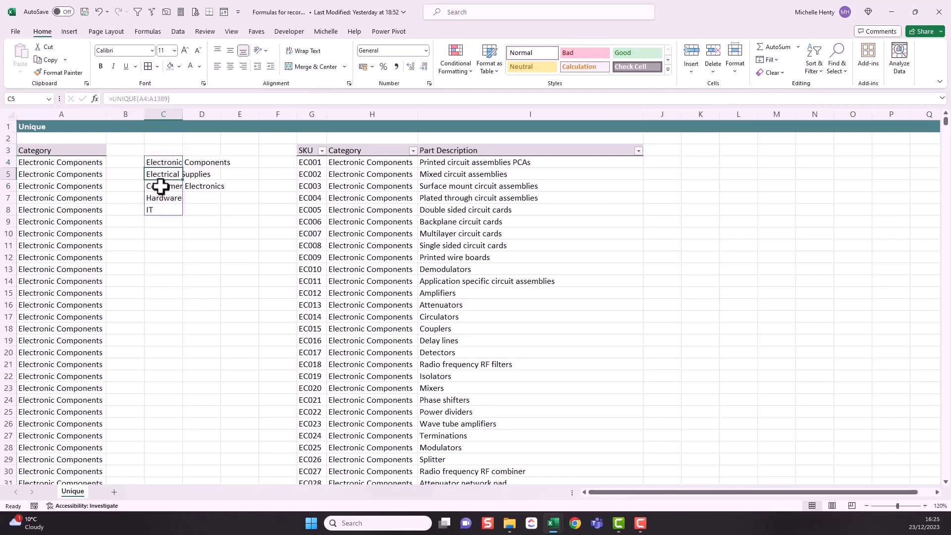
pyautogui.click(161, 186)
pyautogui.click(163, 198)
pyautogui.click(164, 210)
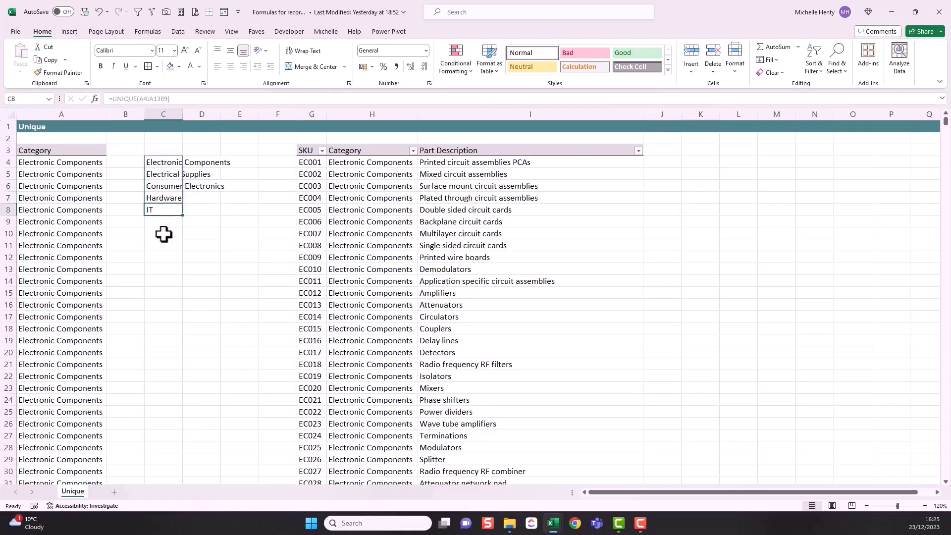
pyautogui.click(163, 234)
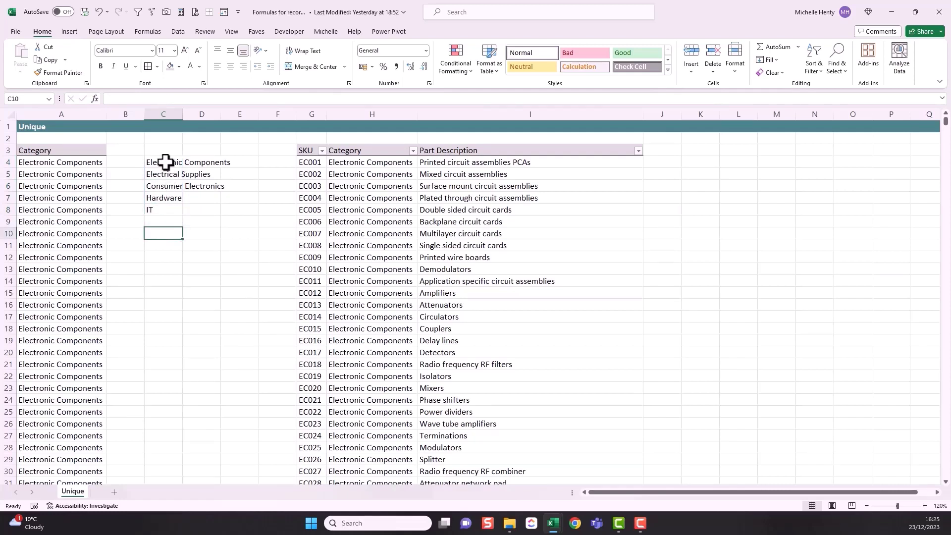
pyautogui.click(166, 162)
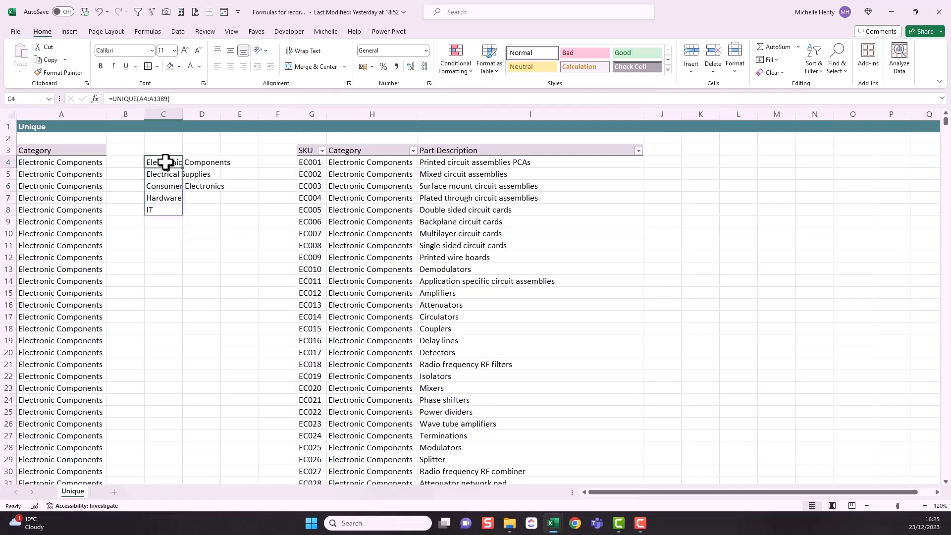
pyautogui.click(170, 233)
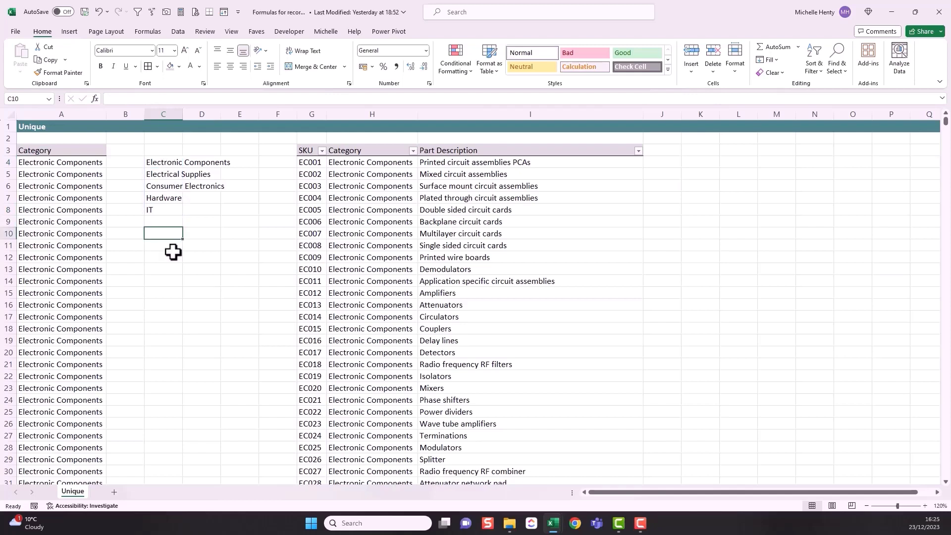
# Step: Copy the unique category list in C4:C8 and paste it as values only starting at C11
pyautogui.click(167, 164)
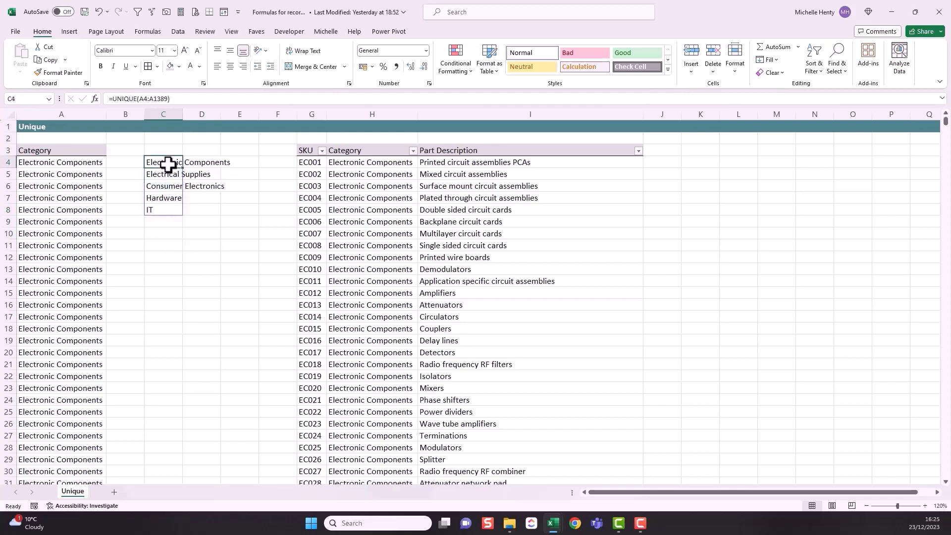
pyautogui.moveTo(168, 165); pyautogui.dragTo(171, 208)
pyautogui.hotkey('ctrl', 'c')
pyautogui.click(169, 245)
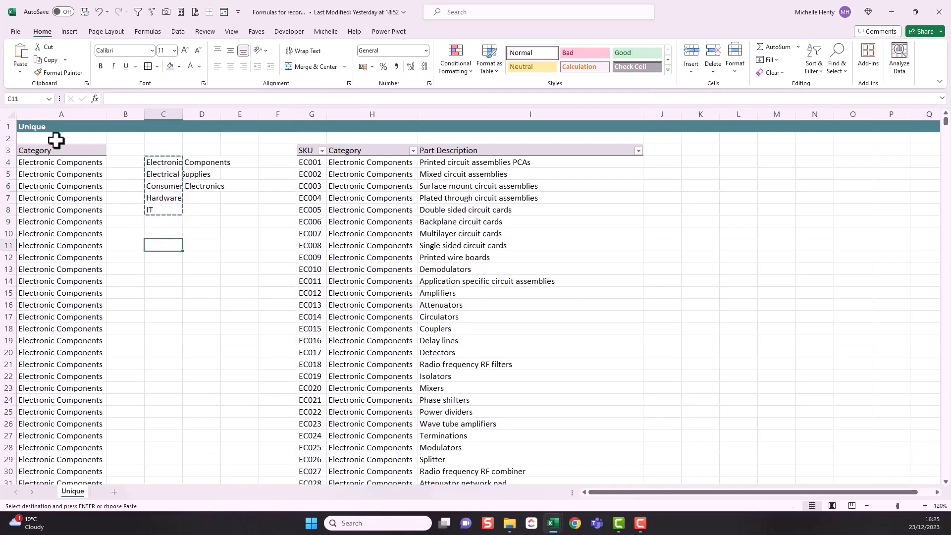
pyautogui.click(20, 72)
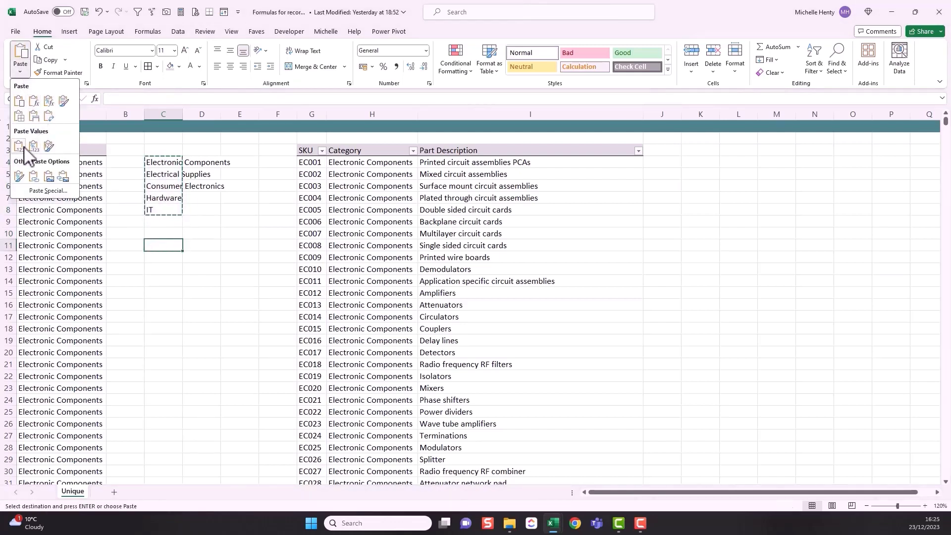
pyautogui.click(20, 146)
pyautogui.click(164, 247)
pyautogui.click(174, 268)
pyautogui.click(177, 292)
pyautogui.click(170, 279)
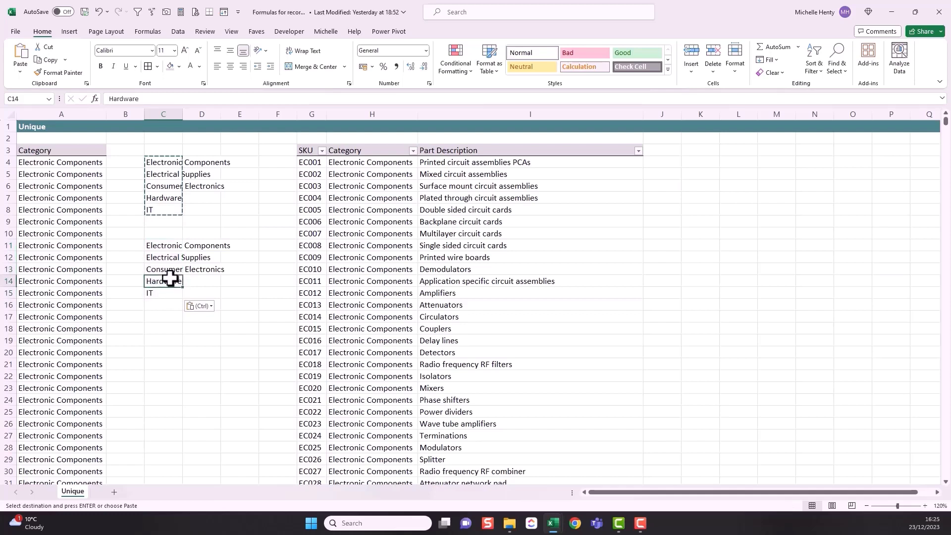
# Step: Clear the pasted category values from C11:C15
pyautogui.moveTo(168, 268); pyautogui.dragTo(173, 292)
pyautogui.click(163, 246)
pyautogui.press('Delete')
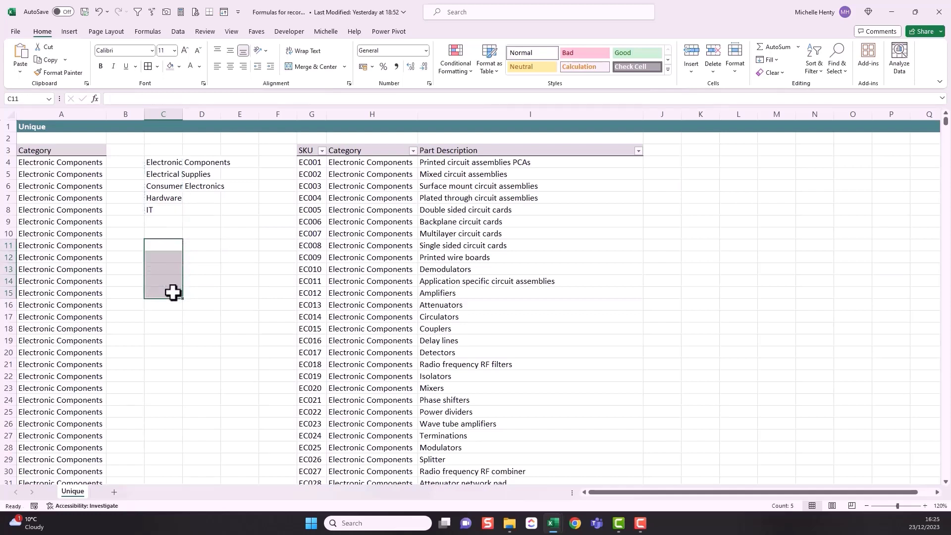
# Step: Wrap the UNIQUE formula in C4 with SORT in ascending order, making it =SORT(UNIQUE(A4:A1389),,1)
pyautogui.click(164, 161)
pyautogui.click(111, 99)
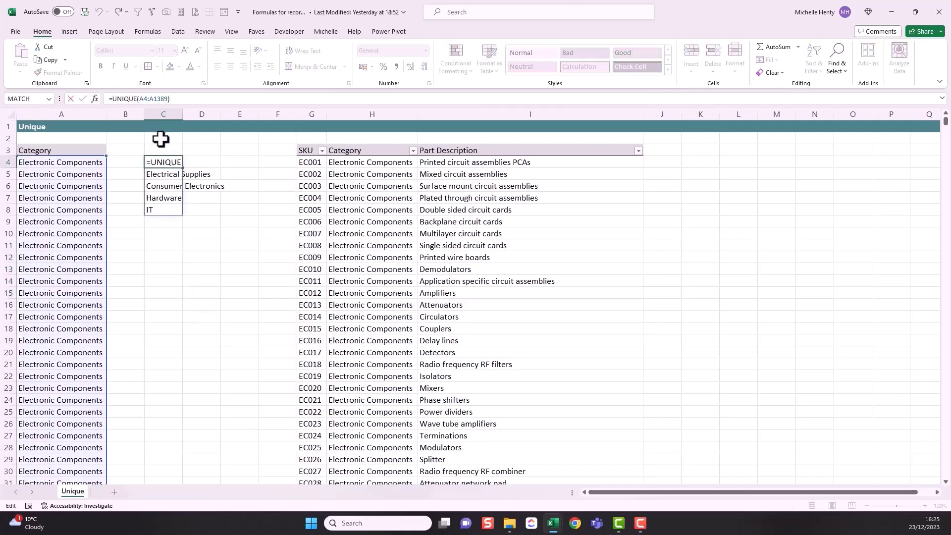
pyautogui.write('sort')
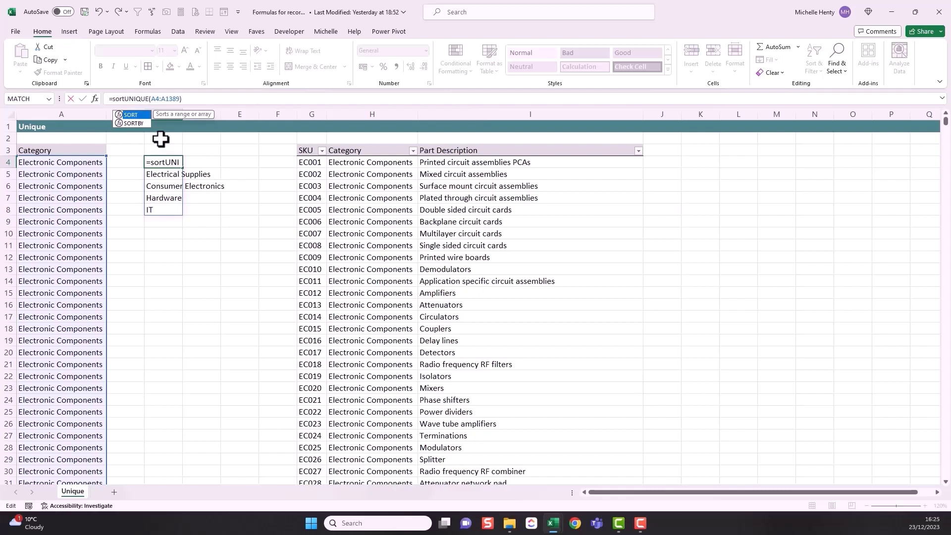
pyautogui.write('(')
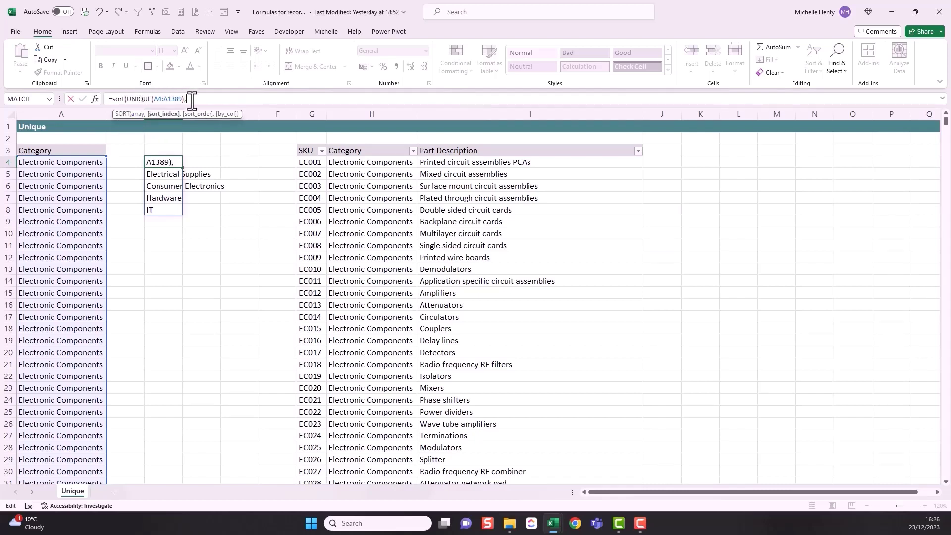
pyautogui.write(',,')
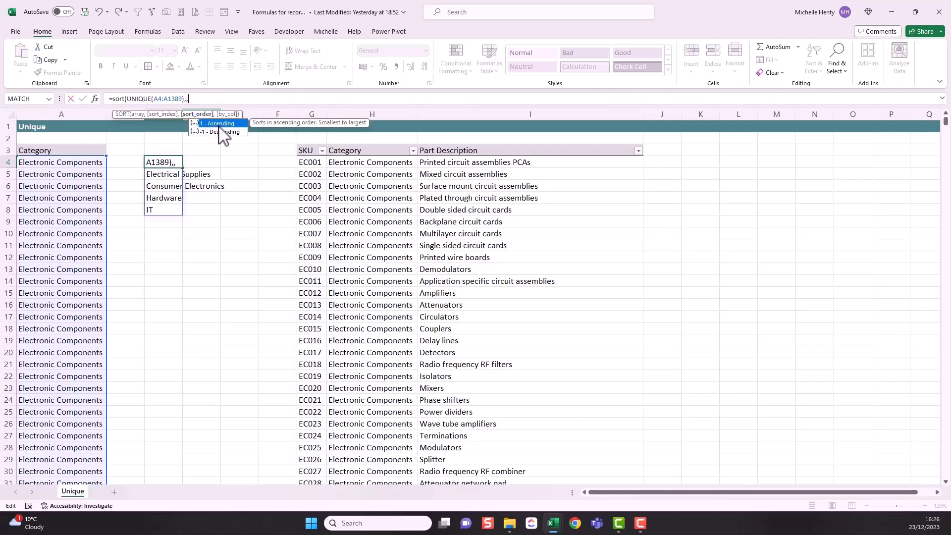
pyautogui.doubleClick(218, 123)
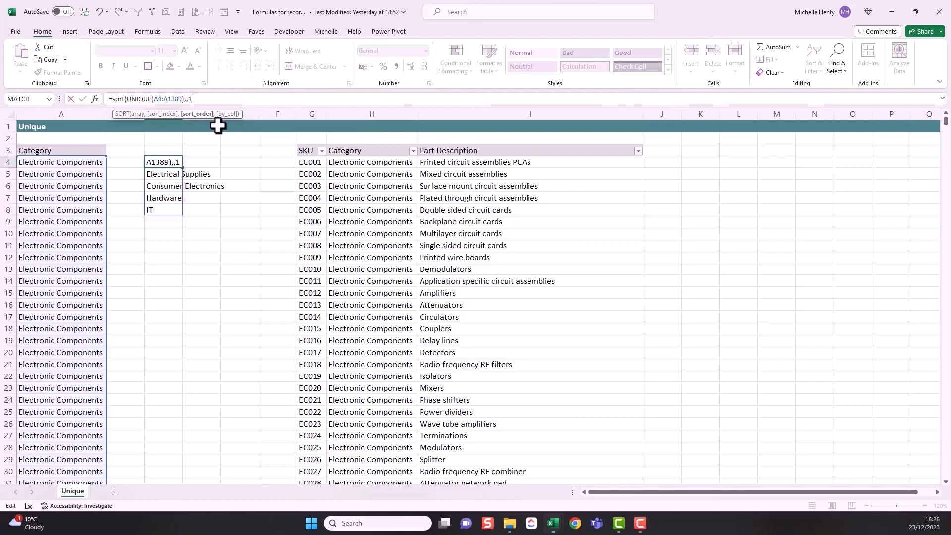
pyautogui.write(')')
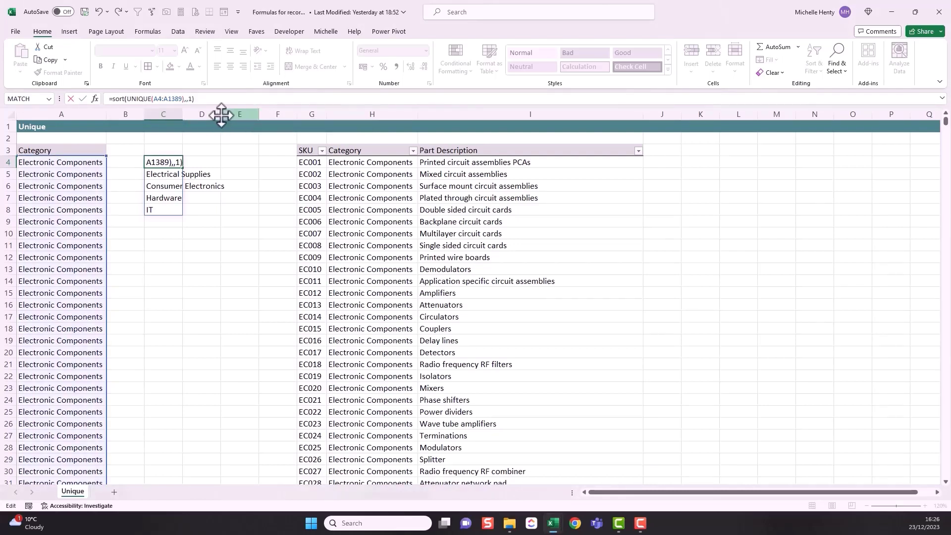
pyautogui.press('Return')
pyautogui.click(207, 244)
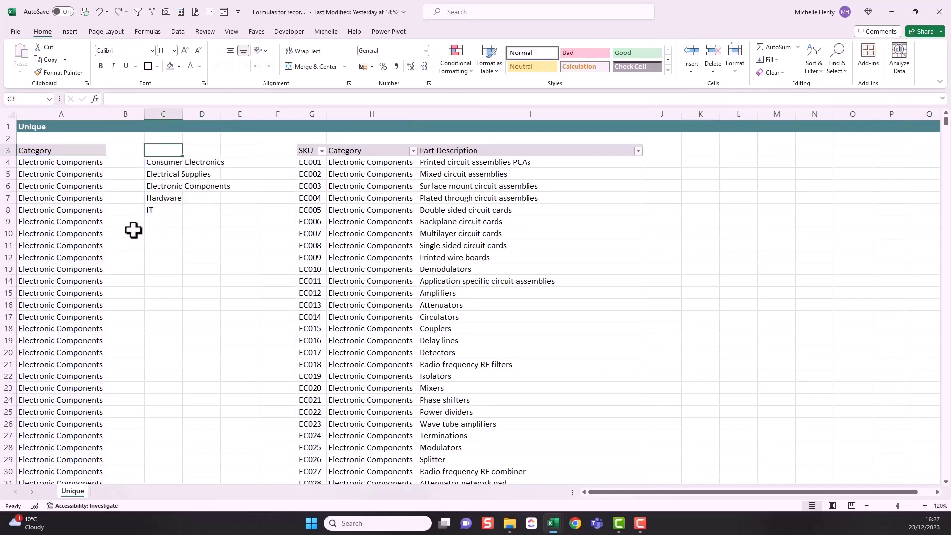
# Step: Delete the sorted unique list and its formula from C4:C9
pyautogui.click(169, 163)
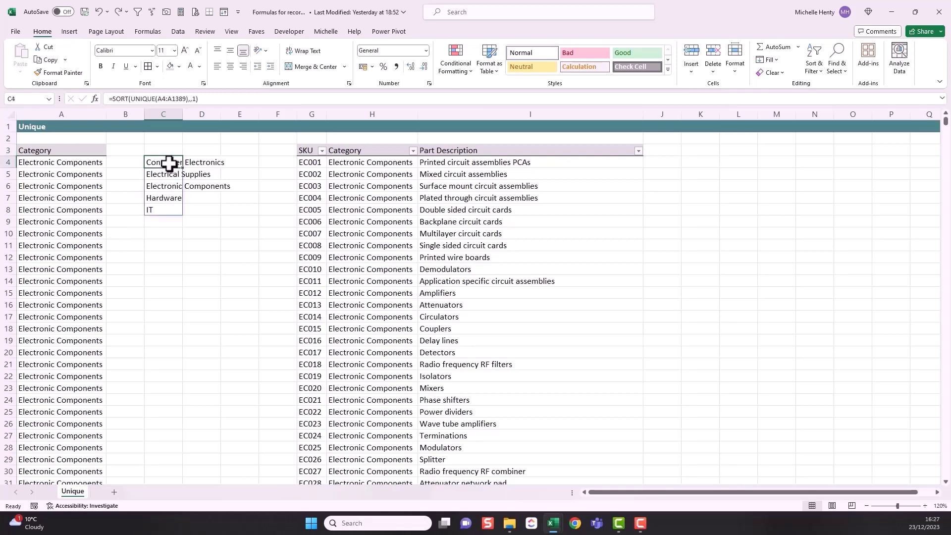
pyautogui.moveTo(167, 158); pyautogui.dragTo(174, 214)
pyautogui.press('Delete')
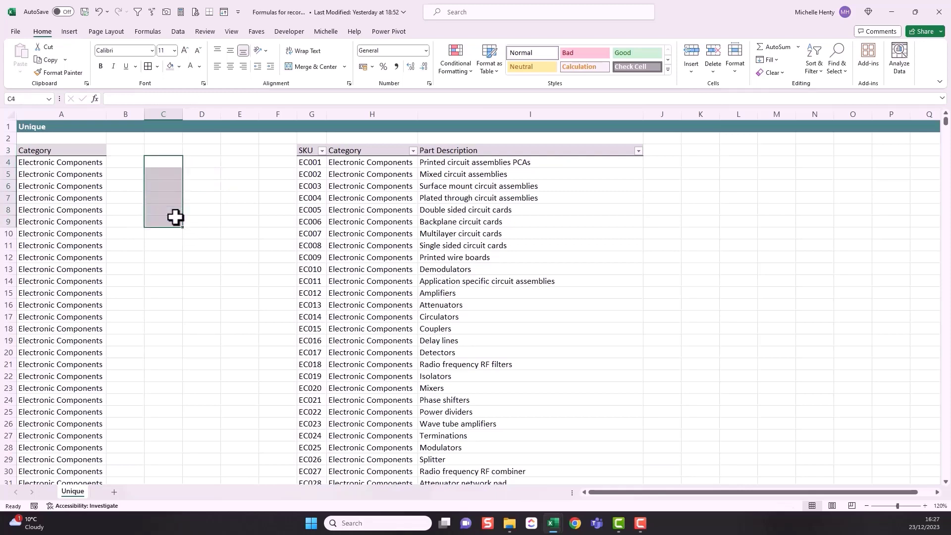
# Step: Remove duplicates from the Category list in column A, treating the data as having headers
pyautogui.click(178, 32)
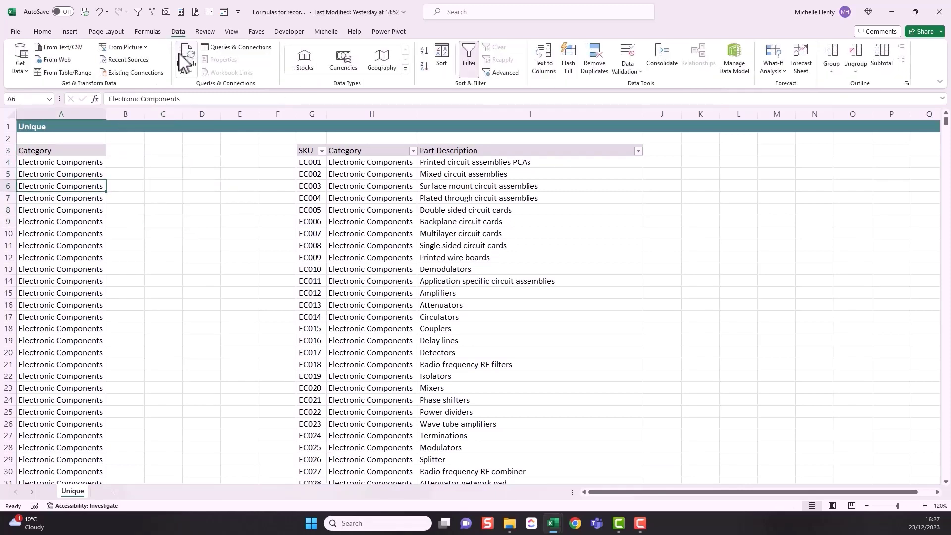
pyautogui.click(596, 67)
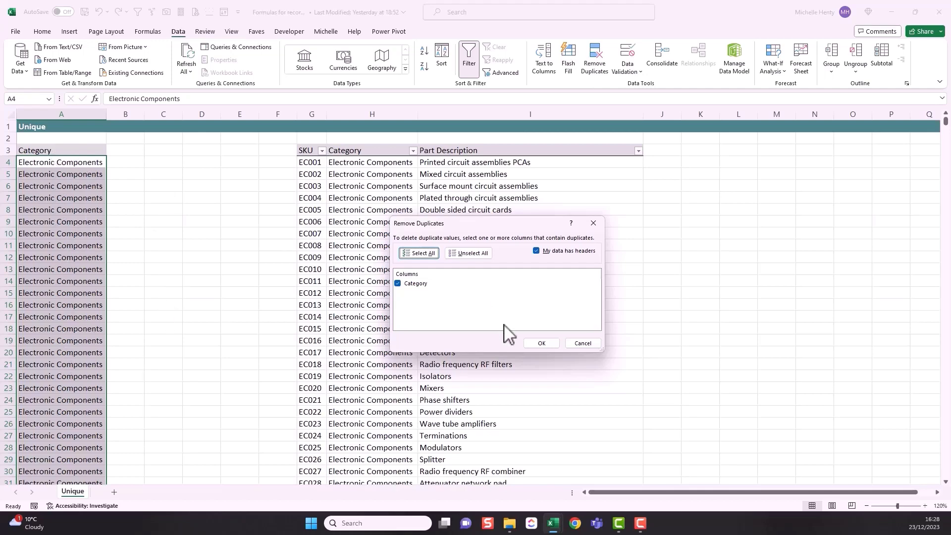
pyautogui.click(540, 342)
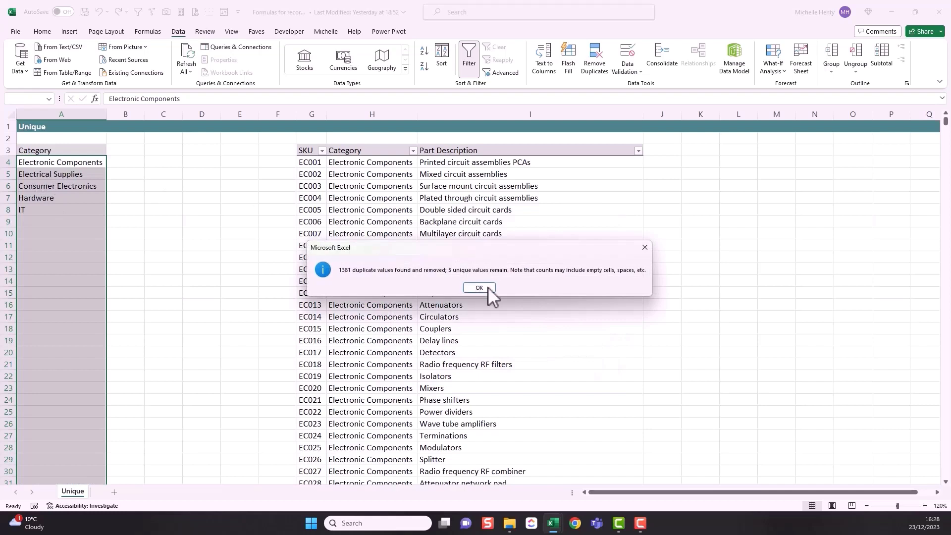
pyautogui.click(482, 287)
# Step: Sort the Category list in A4:A8 from A to Z
pyautogui.moveTo(55, 163); pyautogui.dragTo(58, 208)
pyautogui.moveTo(56, 164); pyautogui.dragTo(59, 208)
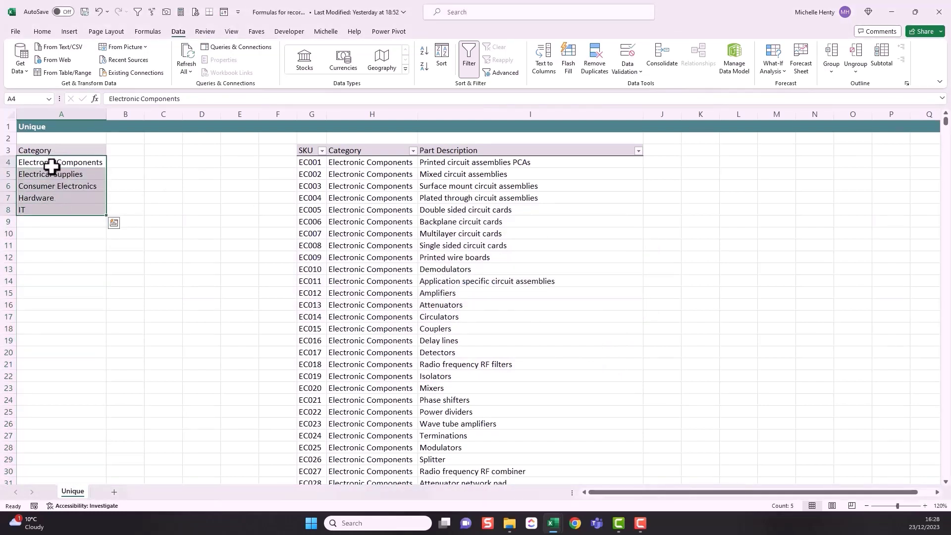
pyautogui.click(52, 165)
pyautogui.click(40, 32)
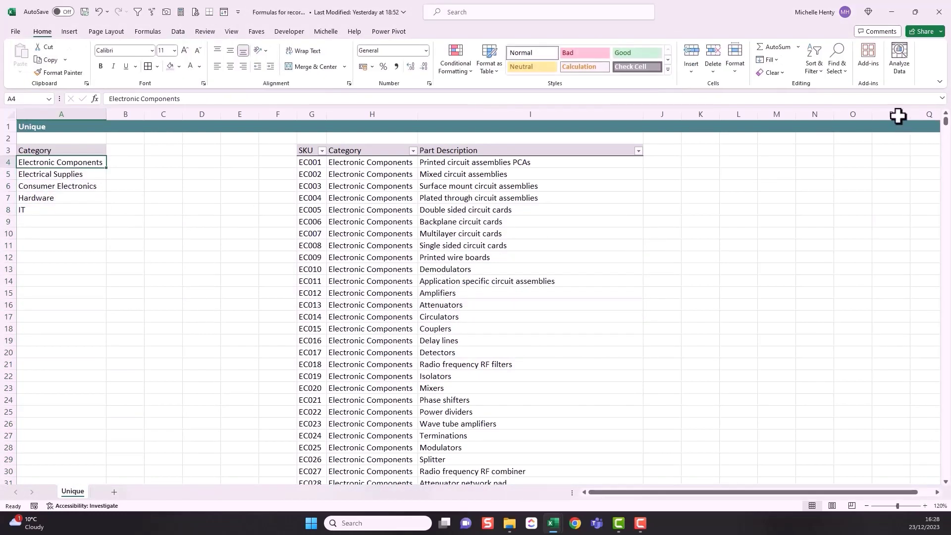
pyautogui.click(816, 67)
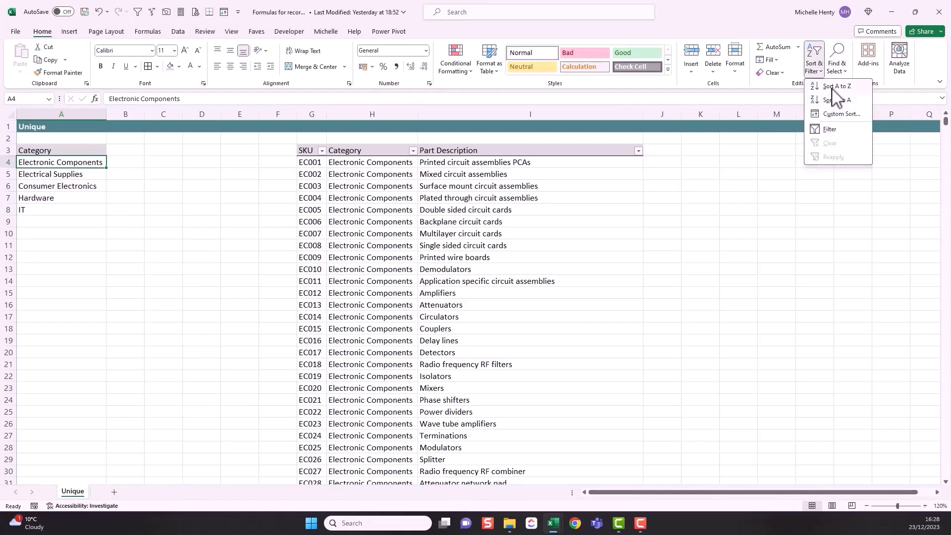
pyautogui.click(833, 87)
pyautogui.click(163, 221)
# Step: Insert a PivotTable from the parts range G3:I1389, placing it on the existing worksheet at L3
pyautogui.click(377, 176)
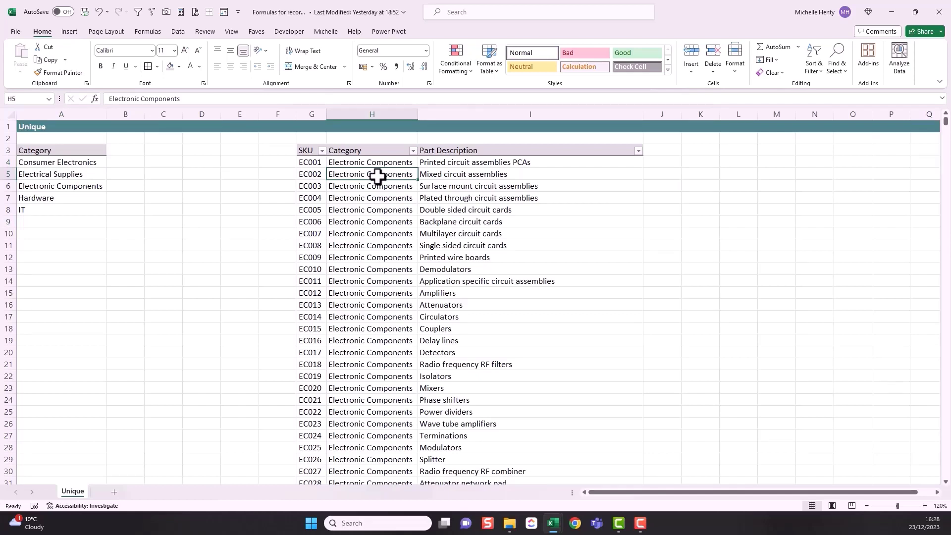
pyautogui.click(70, 31)
pyautogui.click(30, 59)
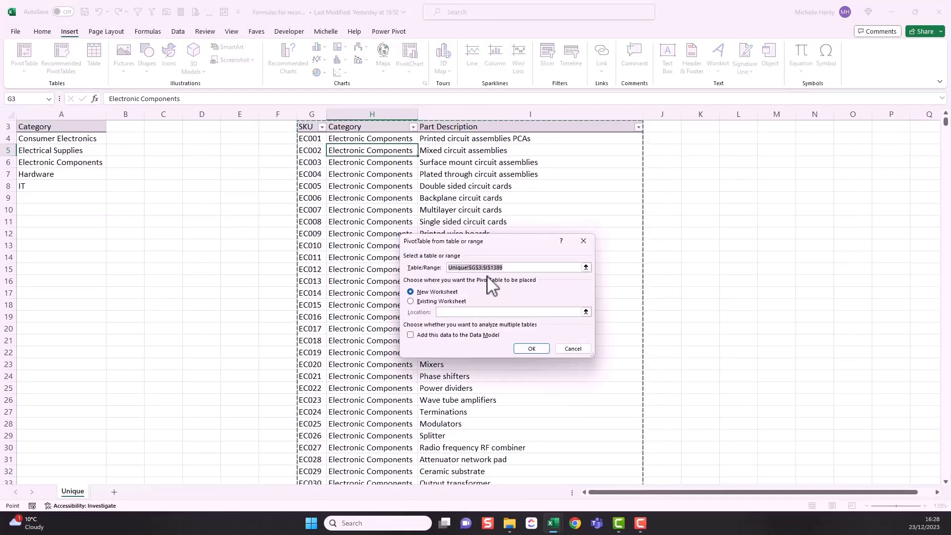
pyautogui.scroll(1, 530, 238)
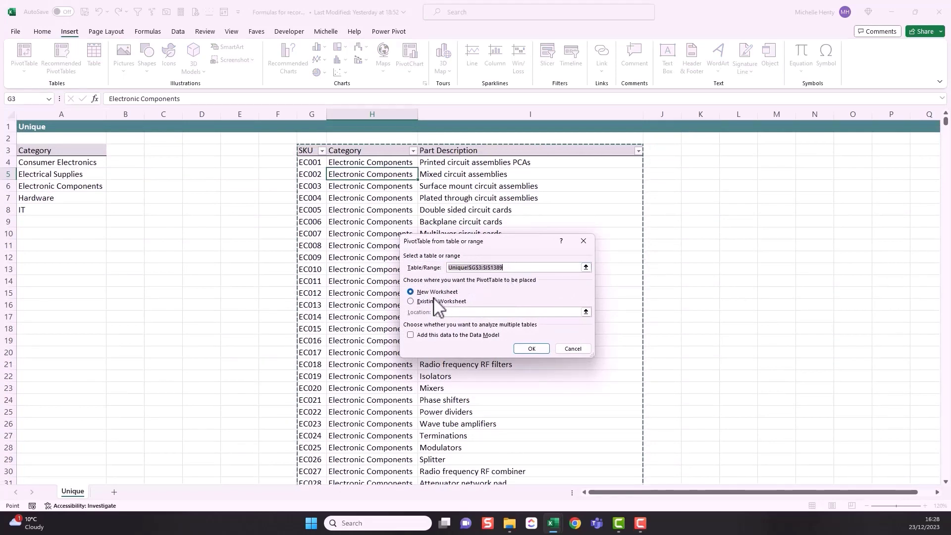
pyautogui.click(411, 301)
pyautogui.click(744, 155)
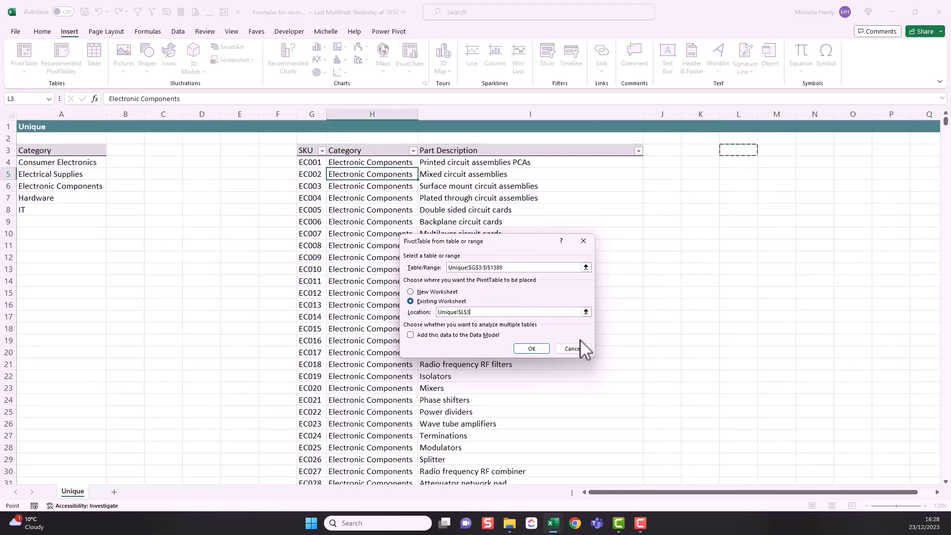
pyautogui.click(534, 350)
# Step: Add the Category field to the Rows area of the PivotTable and check the resulting category list
pyautogui.moveTo(609, 492); pyautogui.dragTo(755, 493)
pyautogui.click(764, 492)
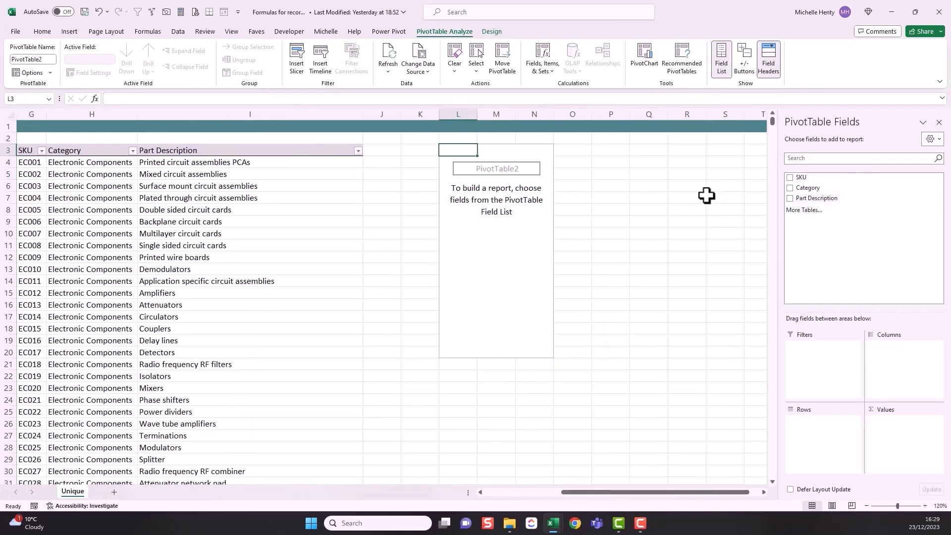
pyautogui.moveTo(801, 193); pyautogui.dragTo(811, 426)
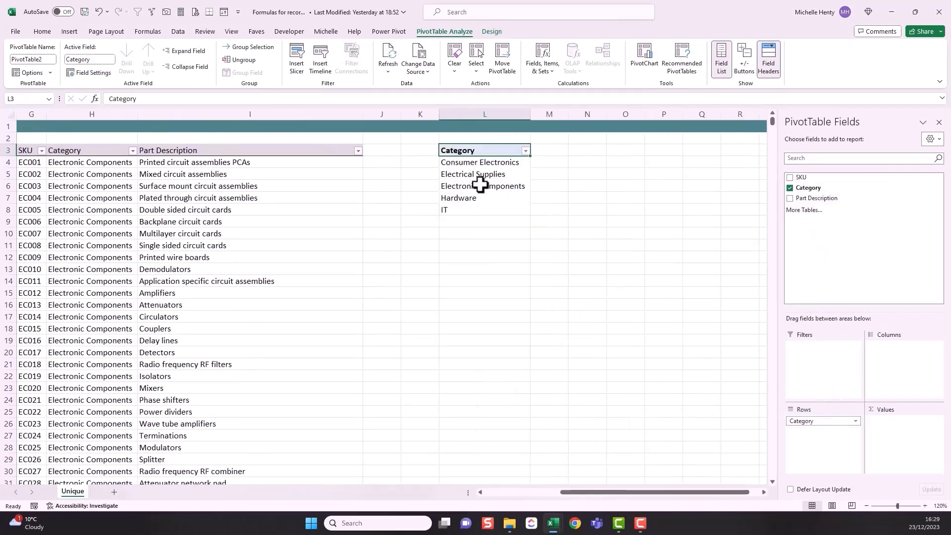
pyautogui.moveTo(471, 167); pyautogui.dragTo(473, 204)
pyautogui.click(542, 187)
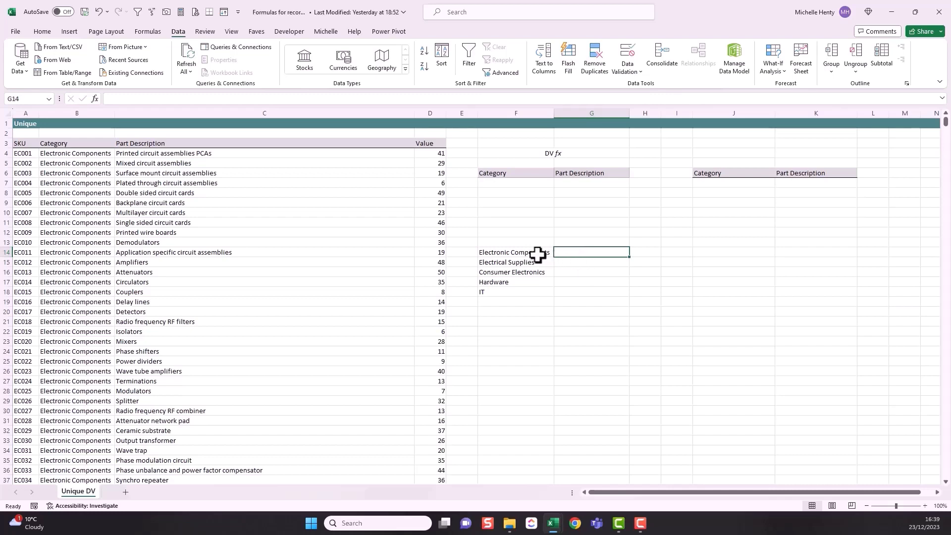
# Step: Add list data validation to G14 on the Unique DV sheet, using =$F$14:$F$18 as the source
pyautogui.moveTo(534, 254); pyautogui.dragTo(532, 291)
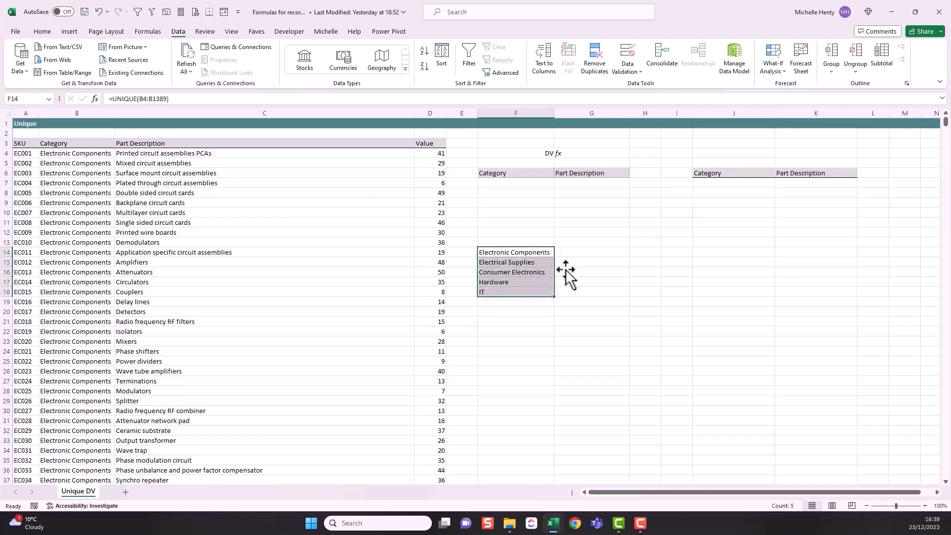
pyautogui.click(585, 253)
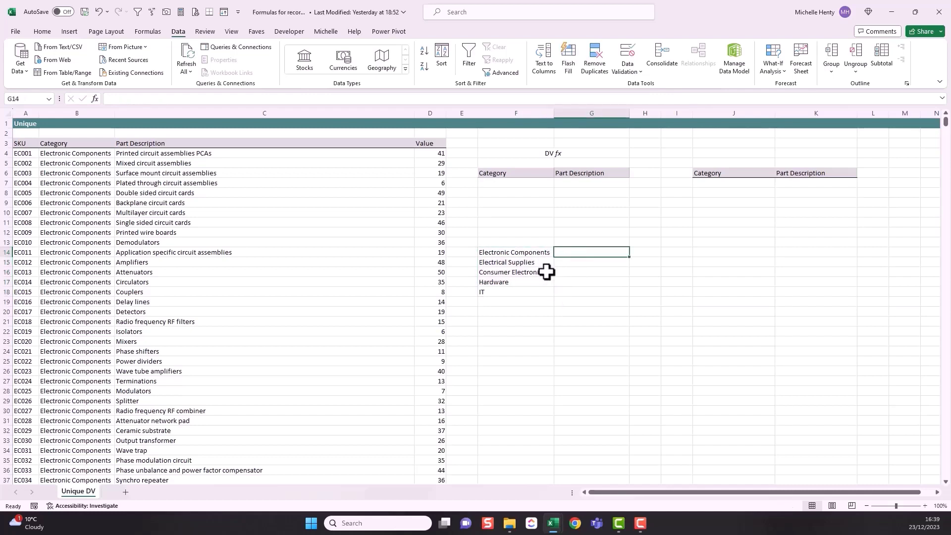
pyautogui.click(639, 73)
pyautogui.click(650, 86)
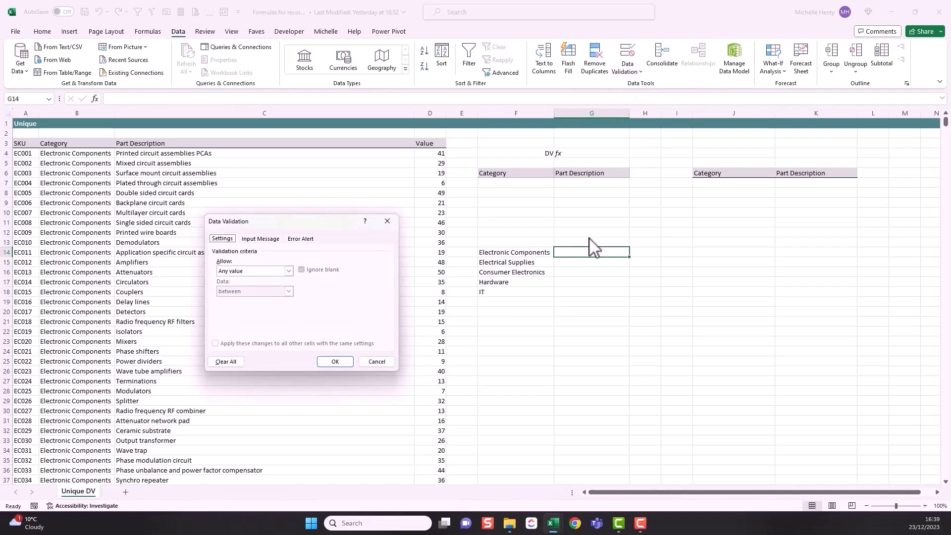
pyautogui.click(276, 271)
pyautogui.click(254, 299)
pyautogui.click(235, 311)
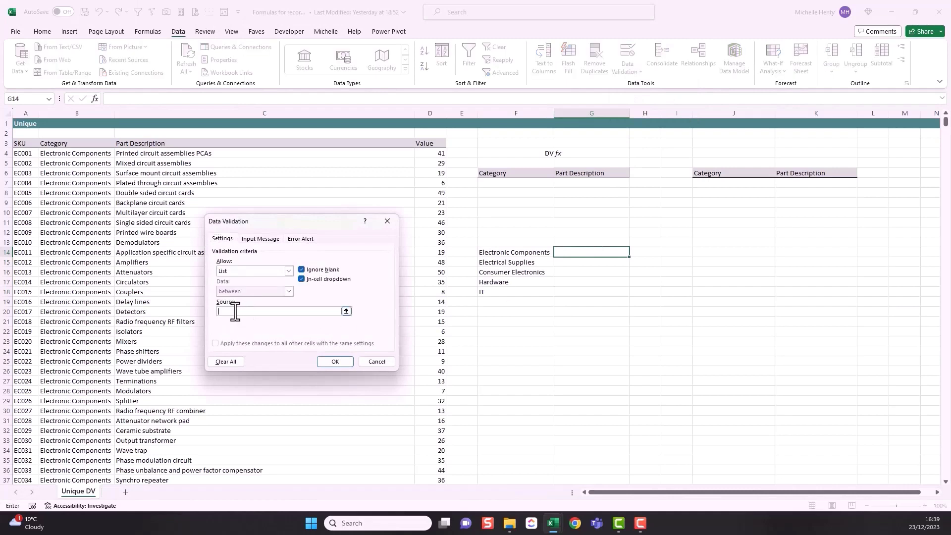
pyautogui.moveTo(501, 254); pyautogui.dragTo(502, 292)
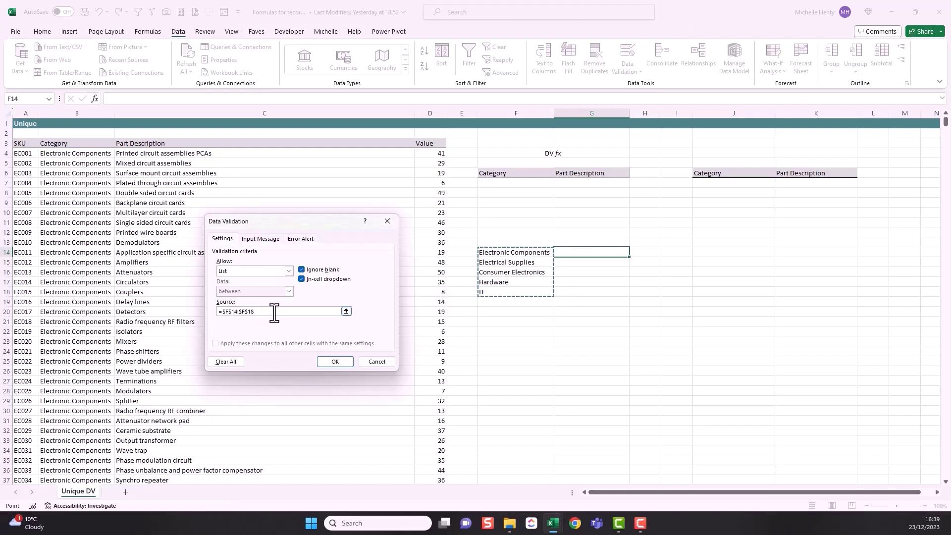
pyautogui.click(335, 362)
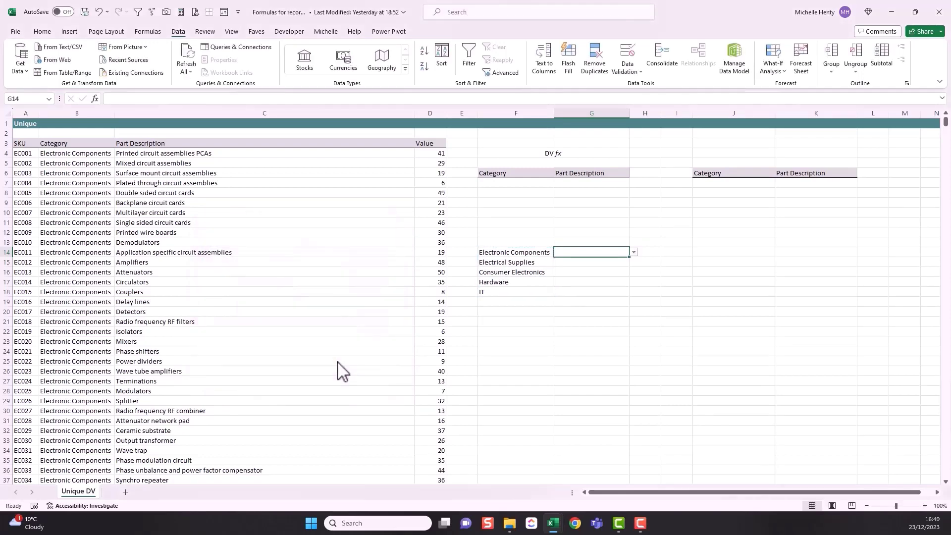
# Step: Test the category drop-down in G14 with Electrical Supplies, Hardware and IT, finishing on Electronic Components
pyautogui.click(634, 252)
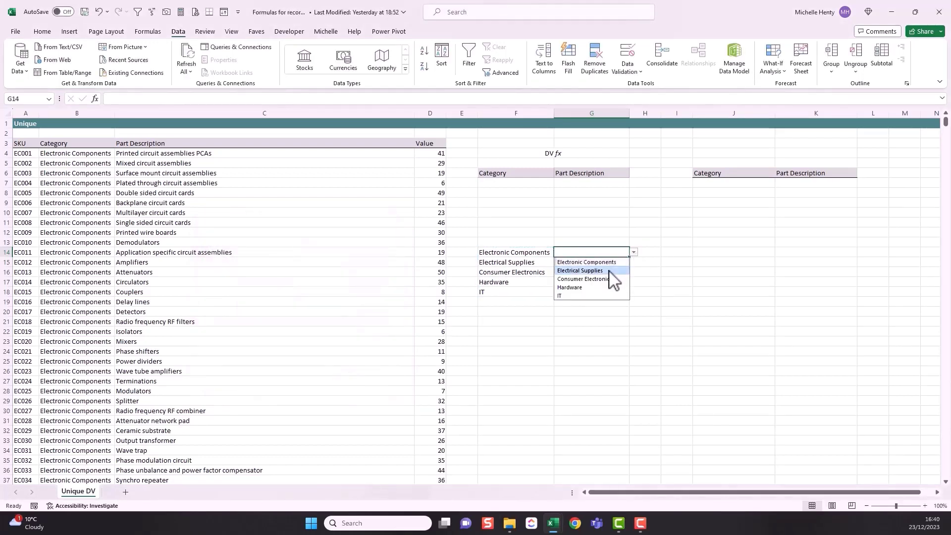
pyautogui.click(613, 270)
pyautogui.click(634, 252)
pyautogui.click(604, 287)
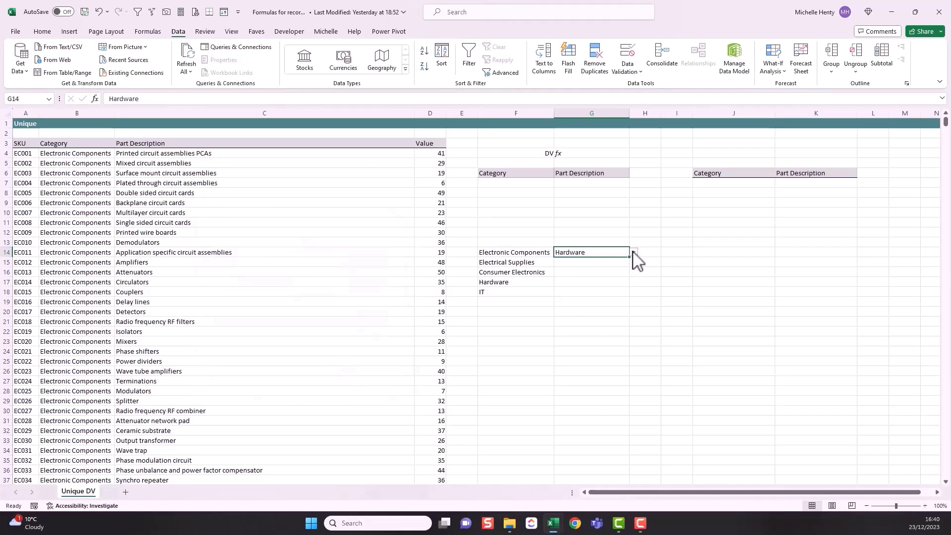
pyautogui.click(633, 252)
pyautogui.click(601, 296)
pyautogui.click(634, 253)
pyautogui.click(599, 287)
pyautogui.click(634, 252)
pyautogui.click(617, 262)
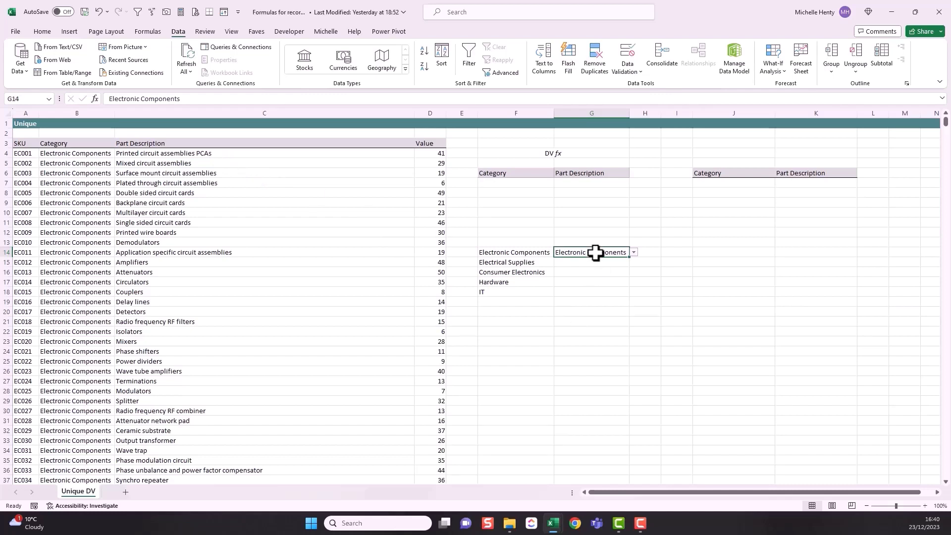
pyautogui.click(634, 253)
pyautogui.click(616, 264)
# Step: Add list data validation to H14 with all part descriptions, =$C$4:$C$1389, as the source
pyautogui.click(656, 253)
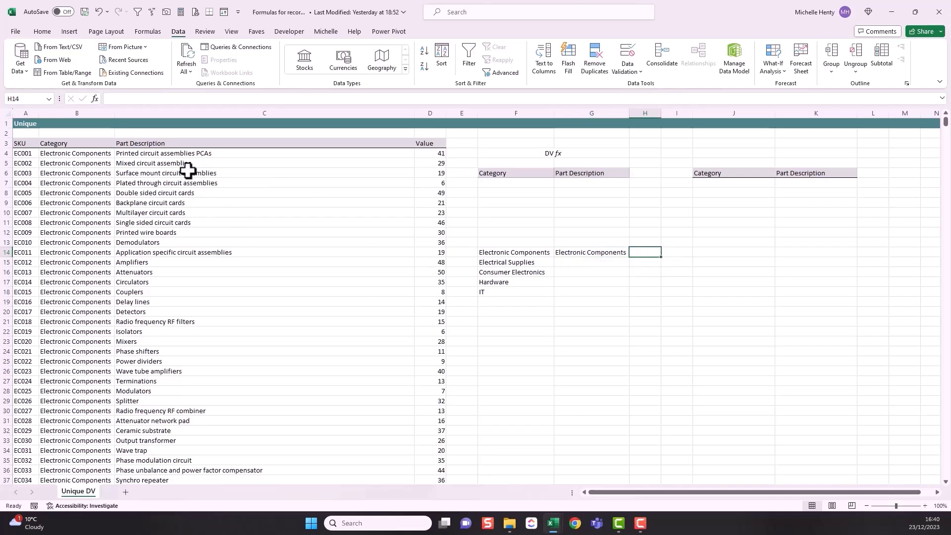
pyautogui.moveTo(187, 153); pyautogui.dragTo(201, 393)
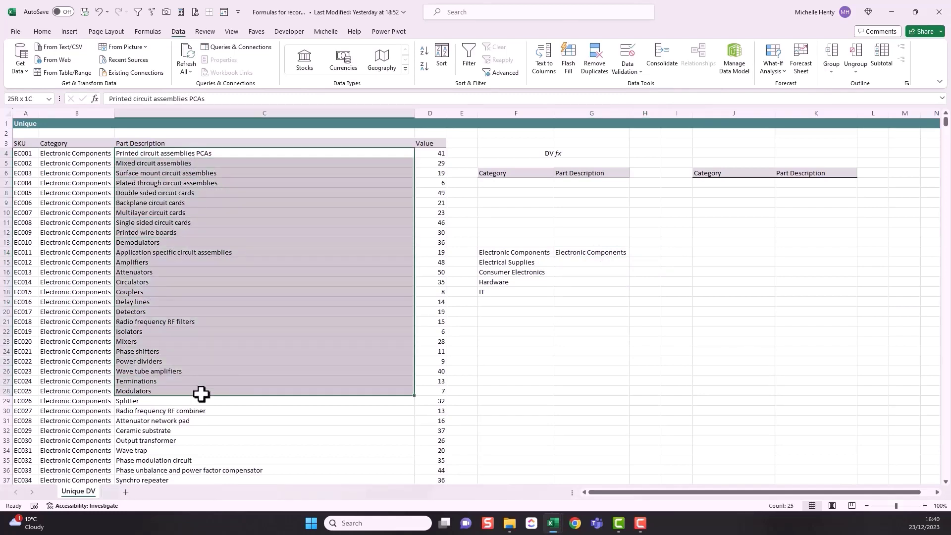
pyautogui.click(600, 251)
pyautogui.click(648, 254)
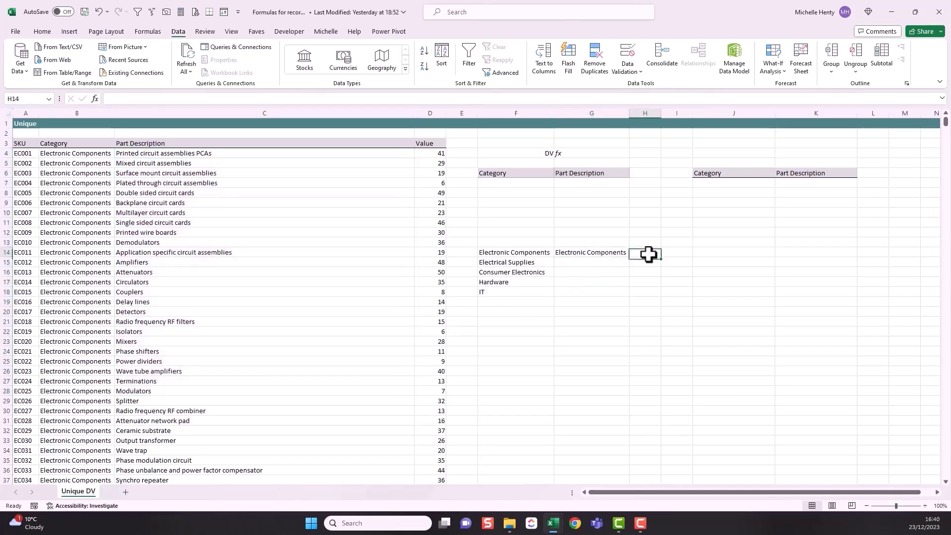
pyautogui.click(638, 72)
pyautogui.click(643, 90)
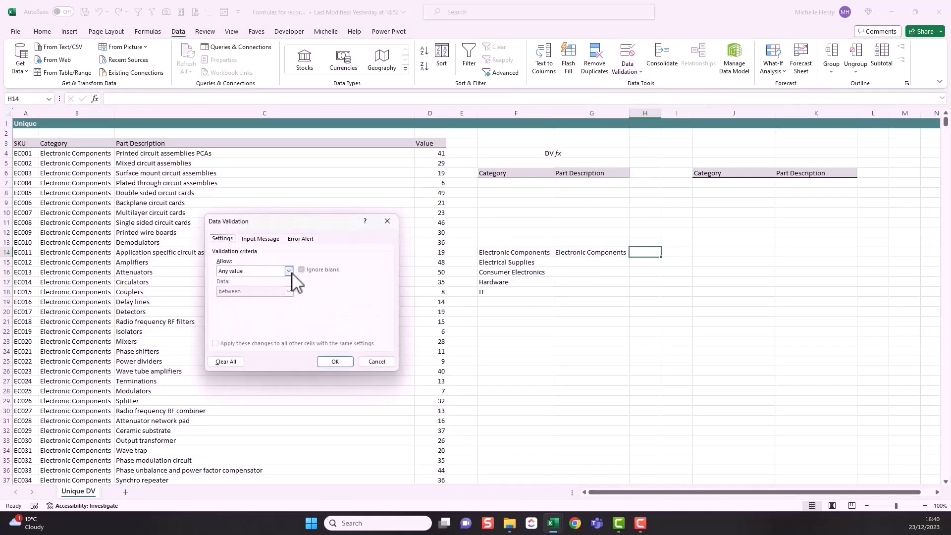
pyautogui.click(288, 271)
pyautogui.click(239, 299)
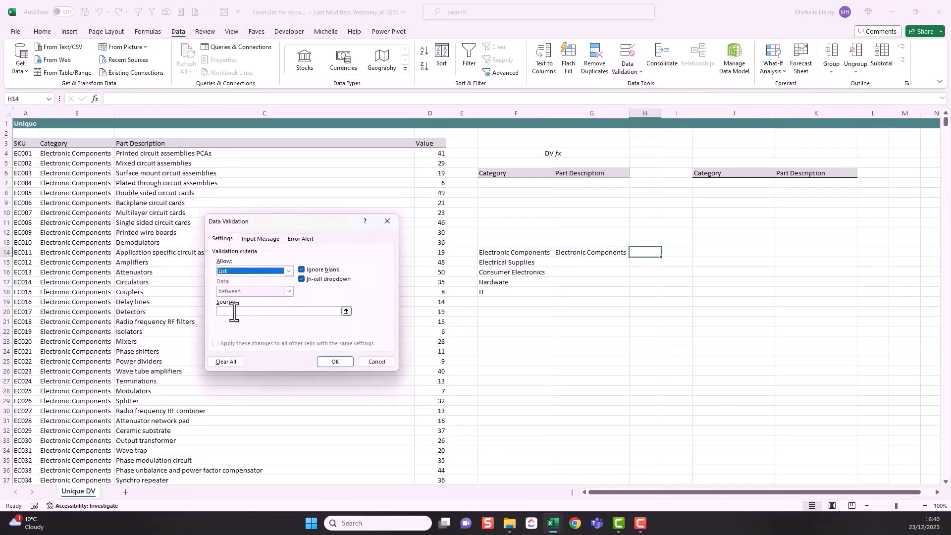
pyautogui.click(233, 311)
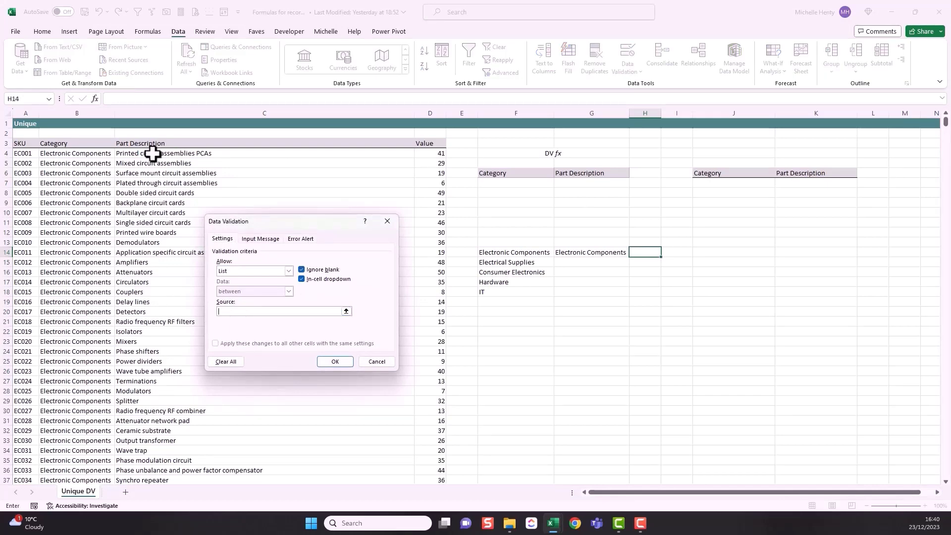
pyautogui.click(152, 153)
pyautogui.hotkey('ctrl', 'shift', 'Down')
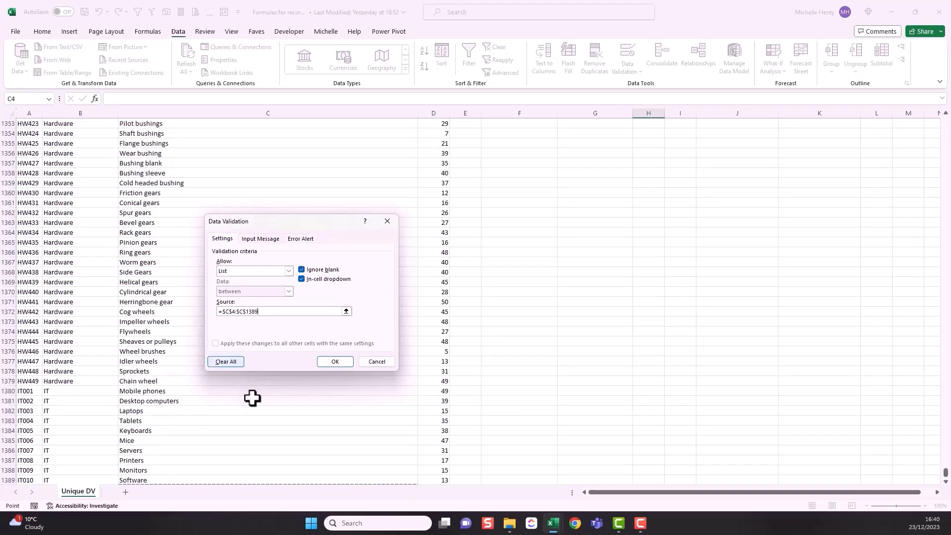
pyautogui.scroll(-3, 261, 407)
pyautogui.scroll(2, 261, 407)
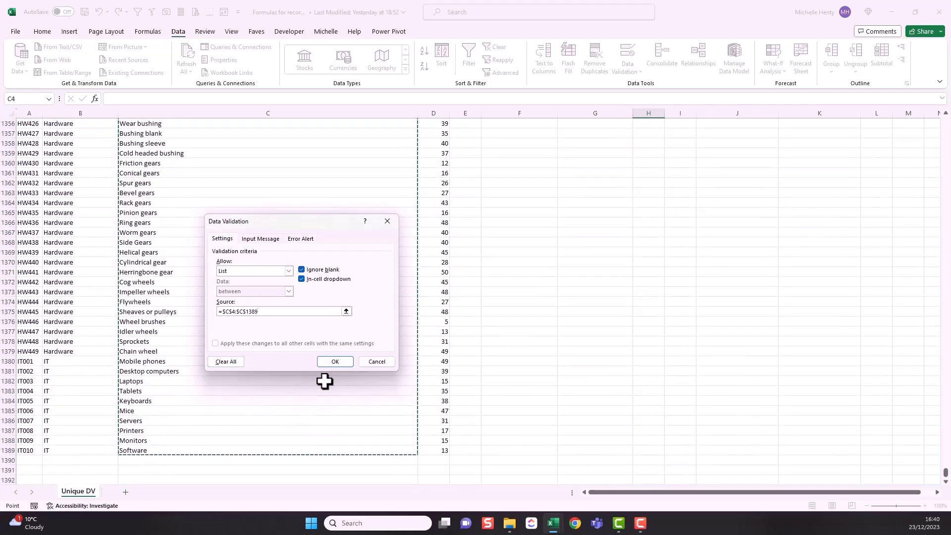
pyautogui.click(335, 361)
# Step: Browse the part description drop-down in H14 to its end and choose Printed circuit assemblies PCAs
pyautogui.click(665, 252)
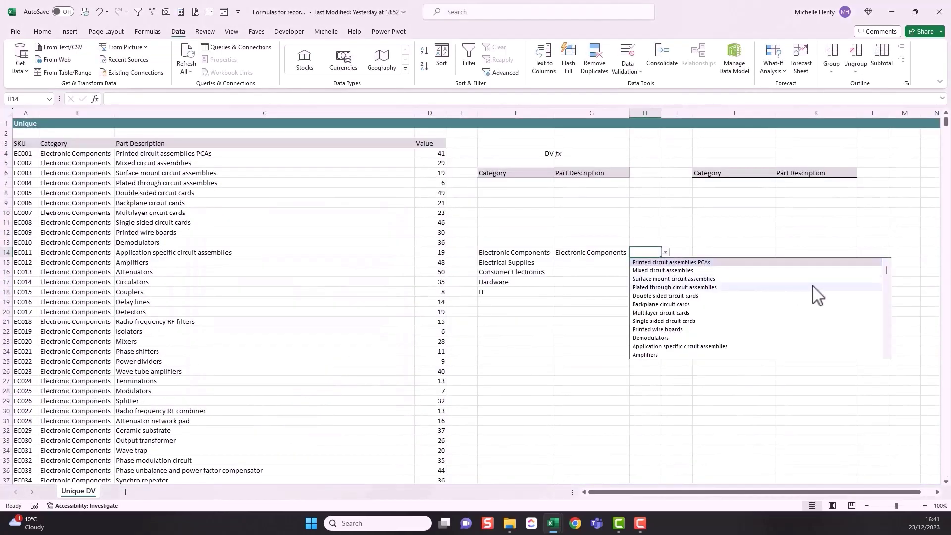
pyautogui.scroll(-6, 887, 279)
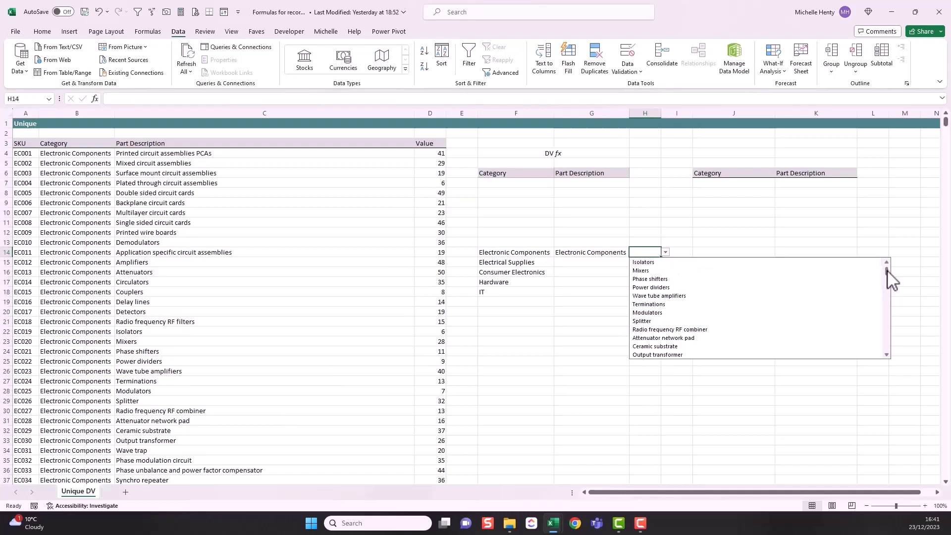
pyautogui.moveTo(887, 270); pyautogui.dragTo(887, 277)
pyautogui.moveTo(886, 280); pyautogui.dragTo(886, 351)
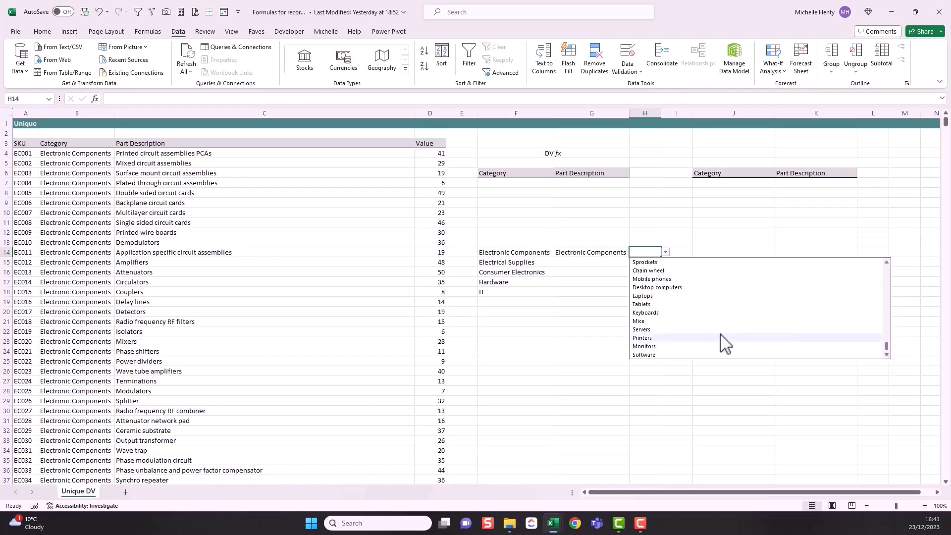
pyautogui.click(587, 280)
pyautogui.click(658, 255)
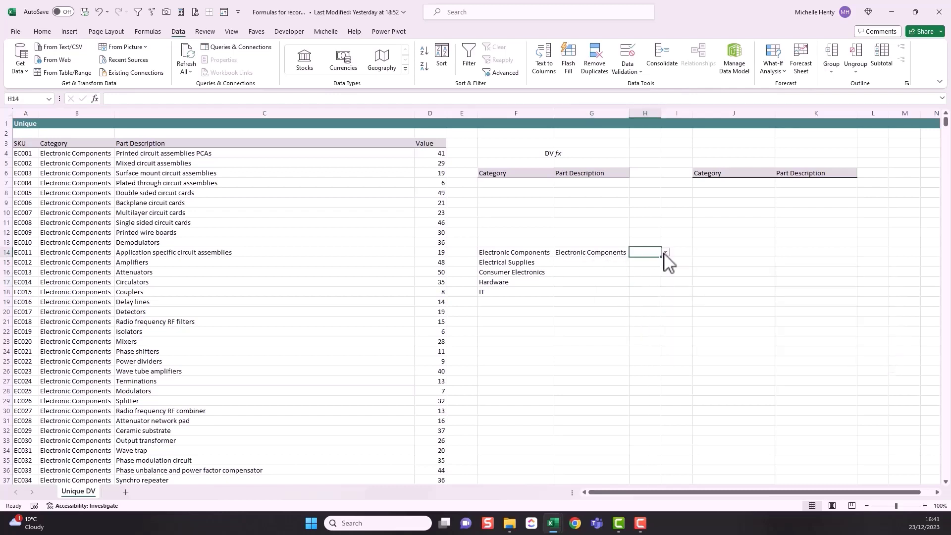
pyautogui.click(666, 253)
pyautogui.click(641, 260)
# Step: Change the category in G14 to IT and check whether the part drop-down in H14 adapts to it
pyautogui.click(618, 254)
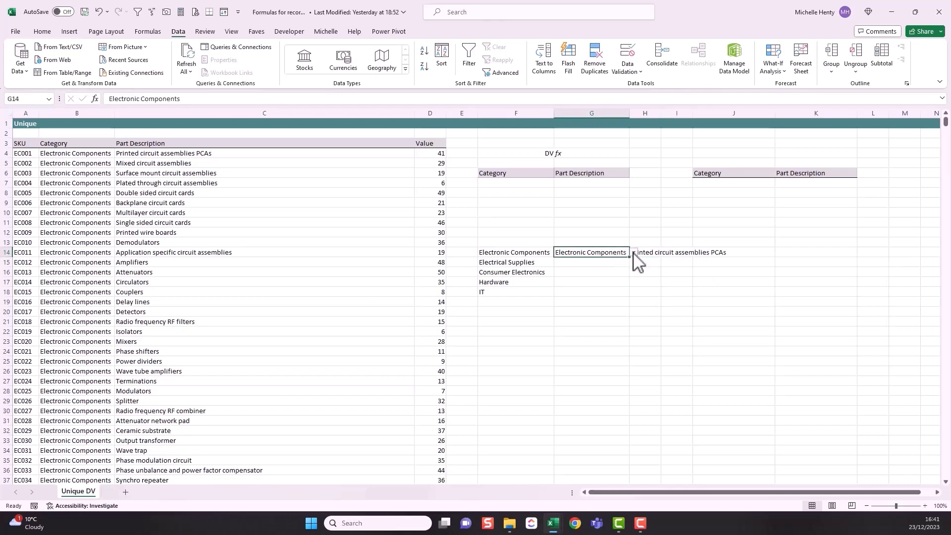
pyautogui.click(634, 253)
pyautogui.click(601, 294)
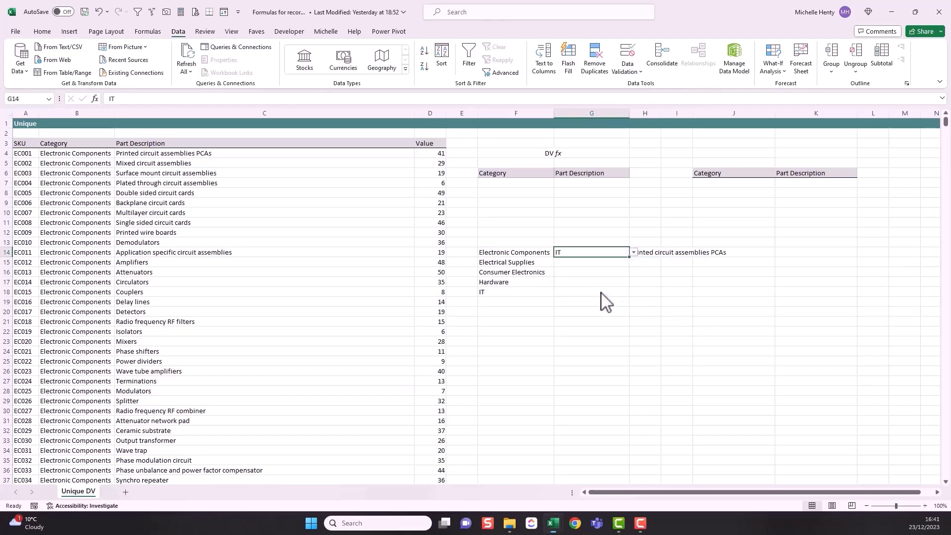
pyautogui.click(656, 254)
pyautogui.click(666, 252)
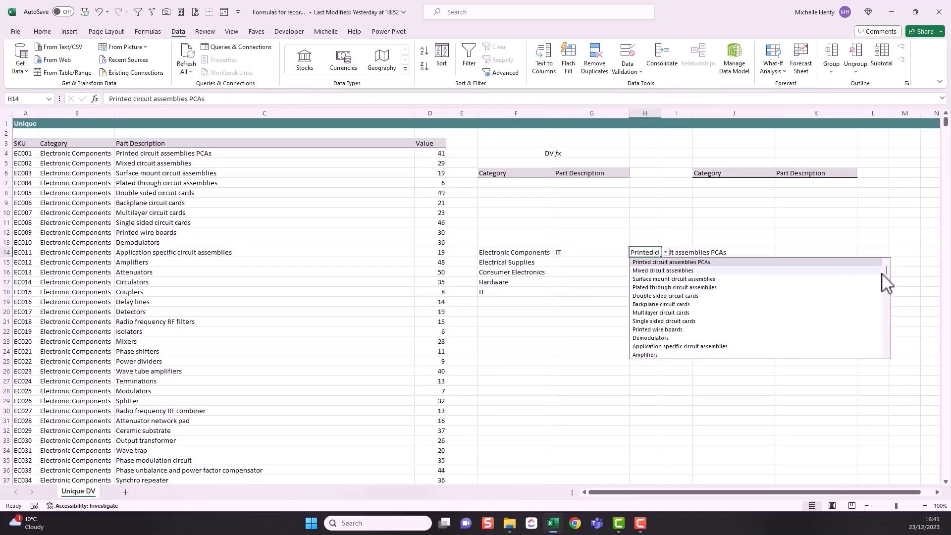
pyautogui.moveTo(887, 275)
pyautogui.mouseDown()
pyautogui.moveTo(889, 356)
pyautogui.moveTo(883, 268)
pyautogui.mouseUp()
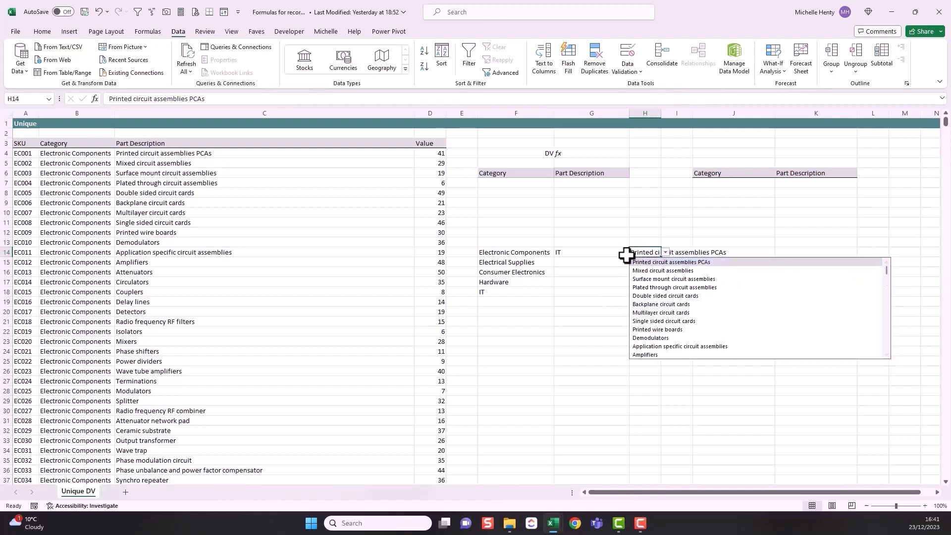
pyautogui.click(589, 270)
pyautogui.click(645, 253)
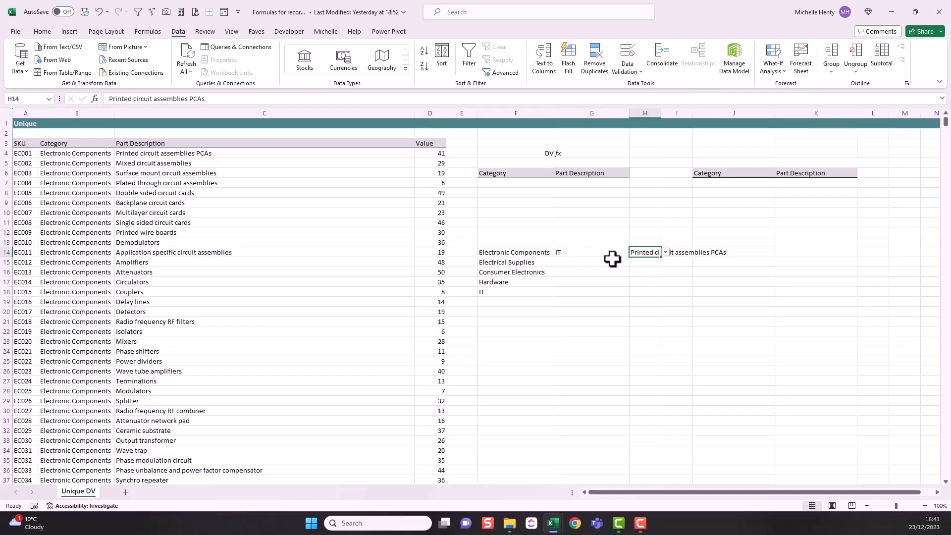
# Step: Clear the contents of the test area F13:I18 and select F7:G7 under the Category and Part Description headers
pyautogui.moveTo(517, 242); pyautogui.dragTo(678, 293)
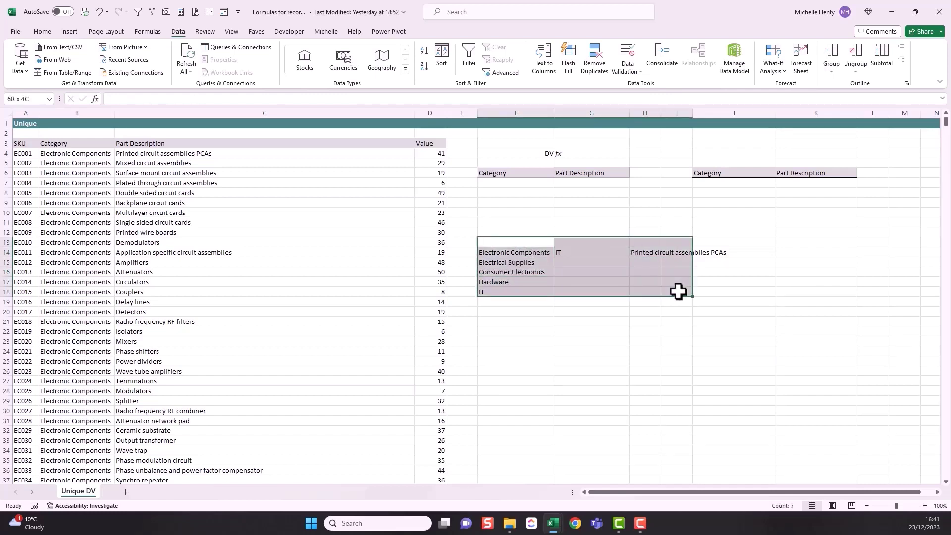
pyautogui.press('Delete')
pyautogui.moveTo(491, 186); pyautogui.dragTo(569, 185)
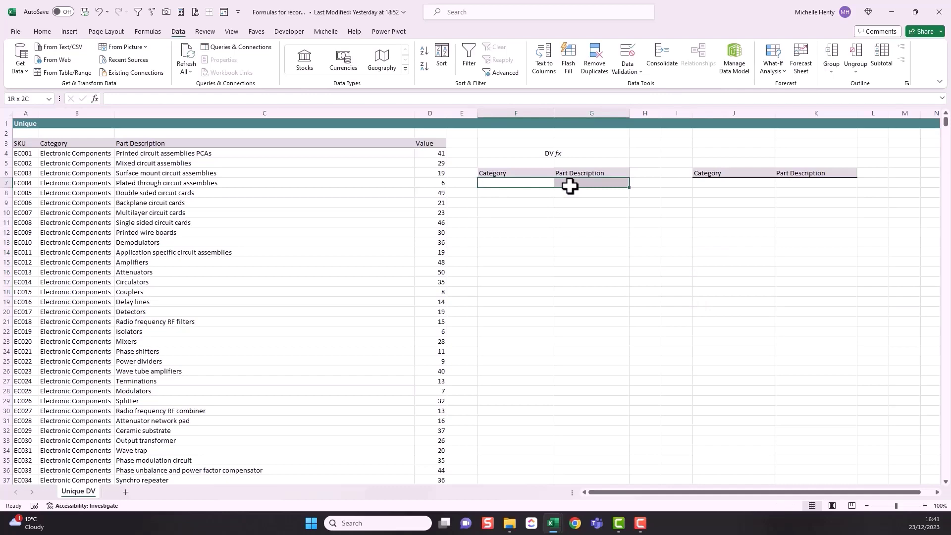
pyautogui.click(535, 184)
pyautogui.click(577, 184)
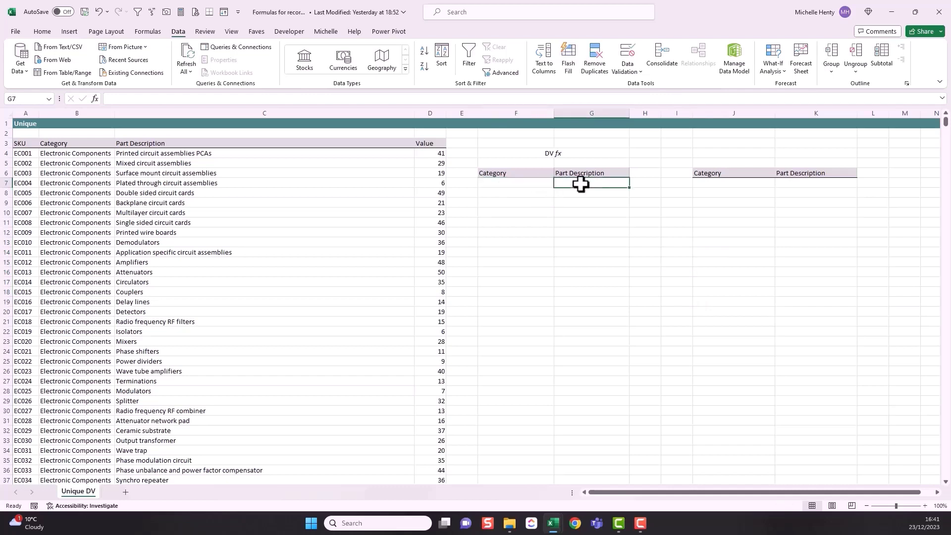
pyautogui.click(730, 184)
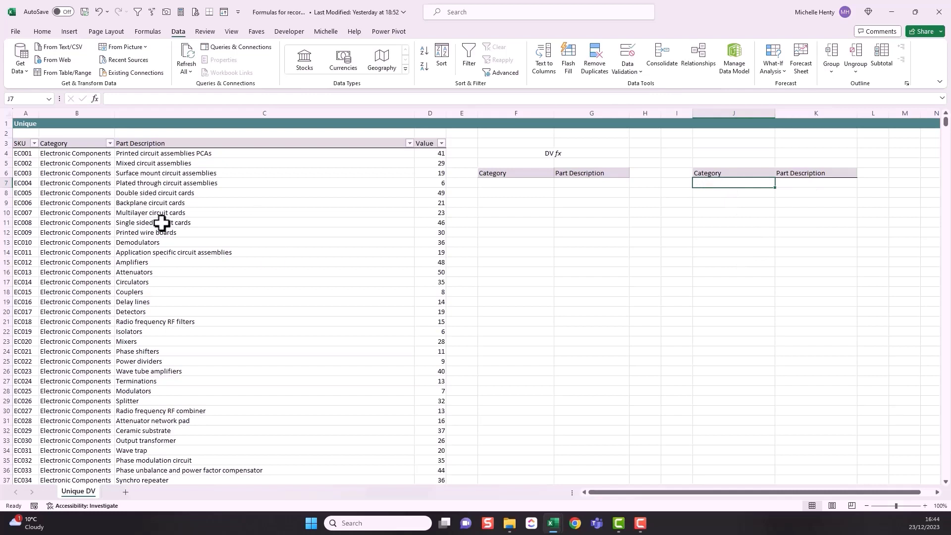
pyautogui.click(162, 194)
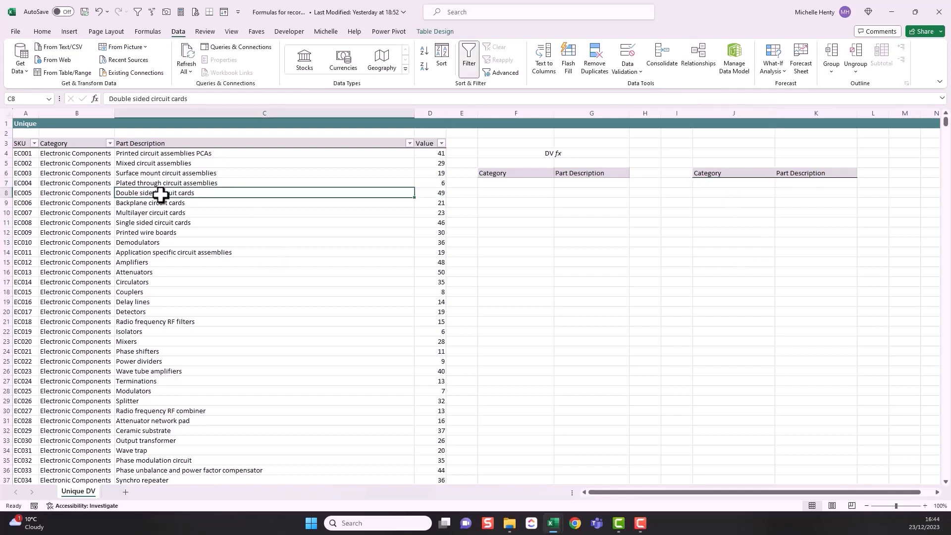
pyautogui.click(155, 163)
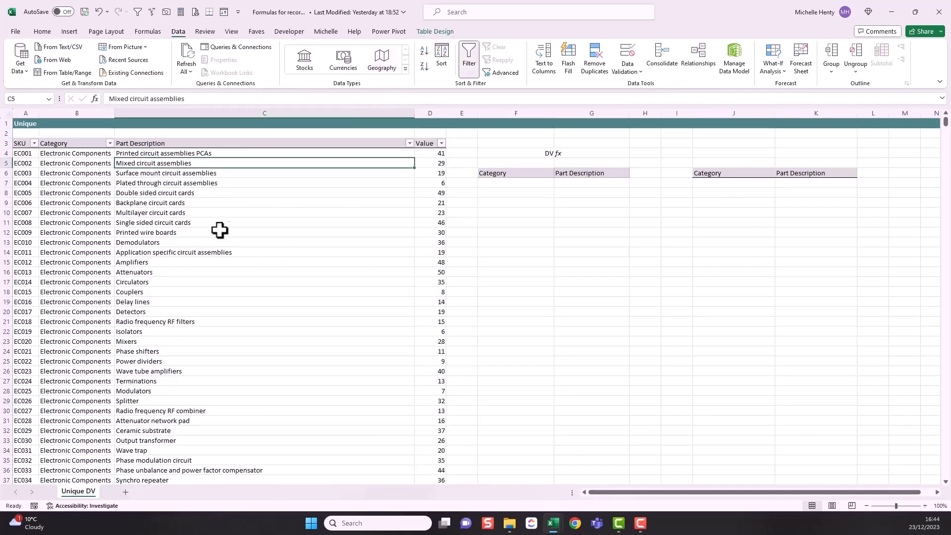
pyautogui.click(708, 183)
pyautogui.click(68, 261)
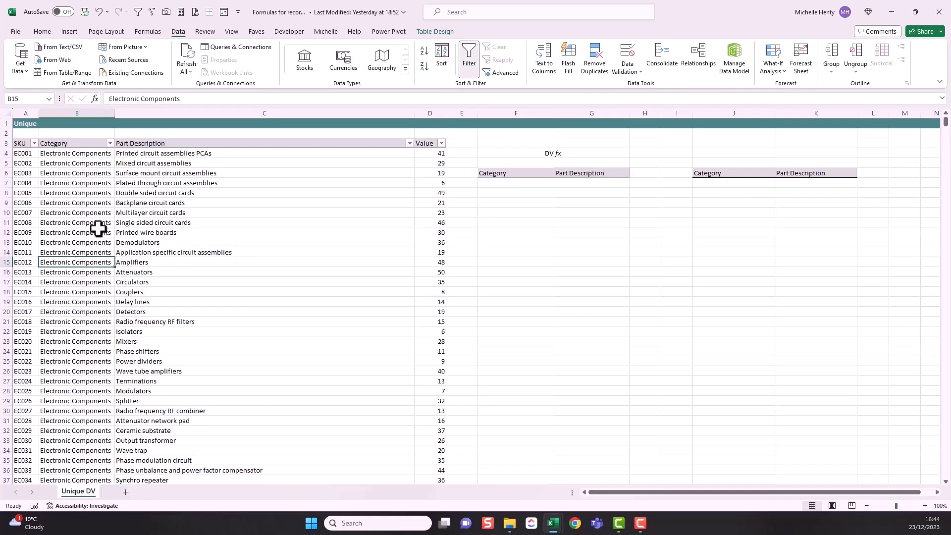
pyautogui.click(741, 193)
# Step: Enter =UNIQUE(B4:B1389) in J7 to extract the unique categories from the table's Category column
pyautogui.click(736, 183)
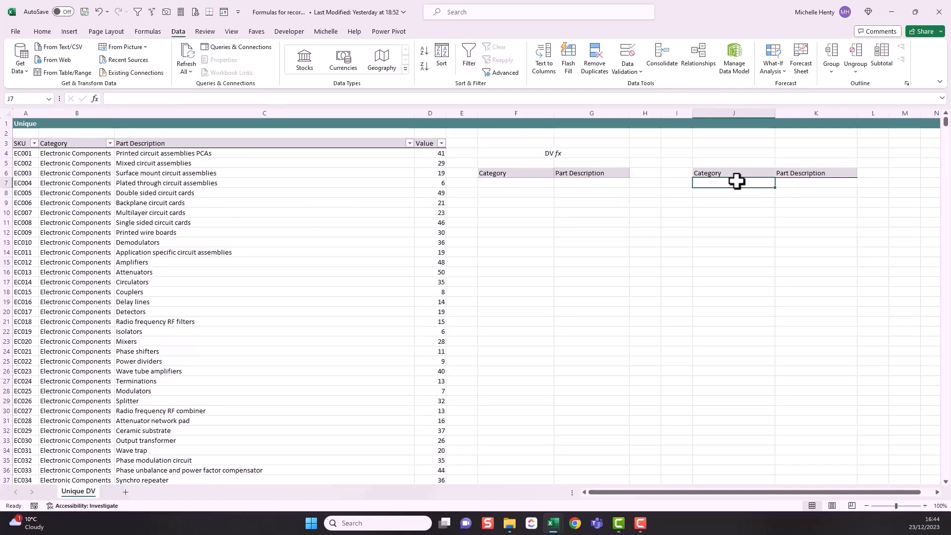
pyautogui.write('=unique(')
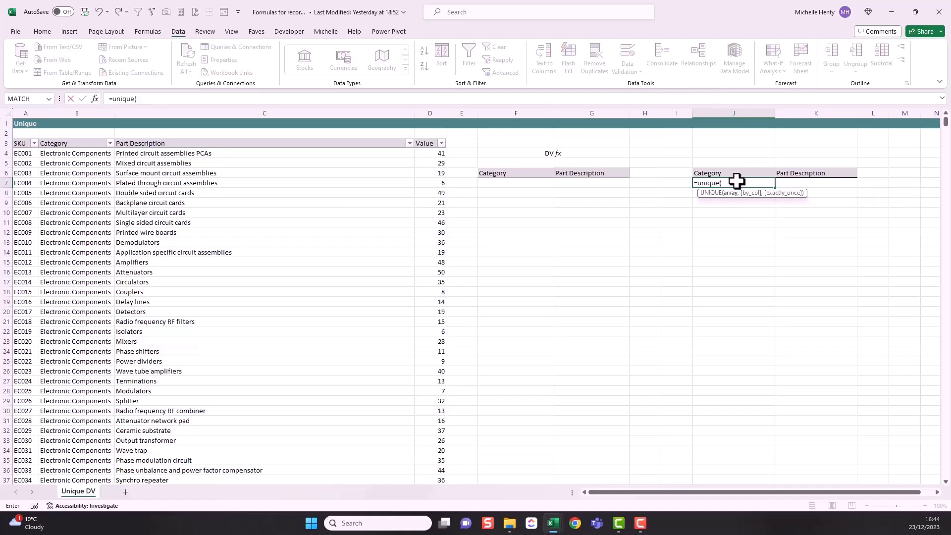
pyautogui.click(85, 155)
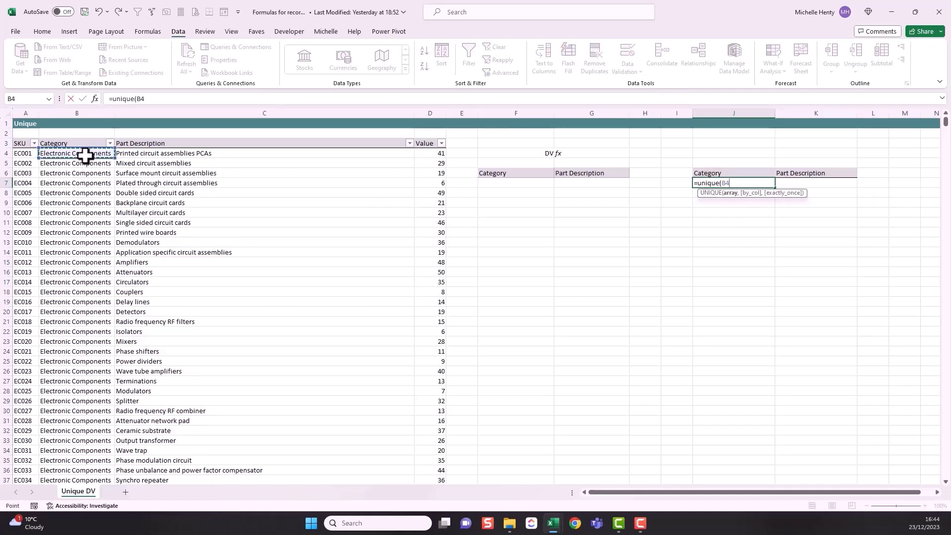
pyautogui.hotkey('ctrl', 'shift', 'Down')
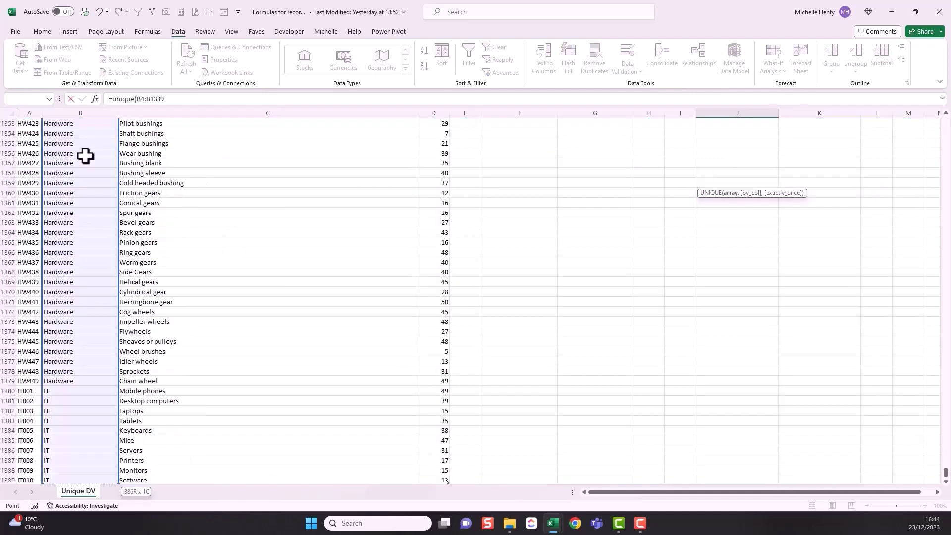
pyautogui.press('Return')
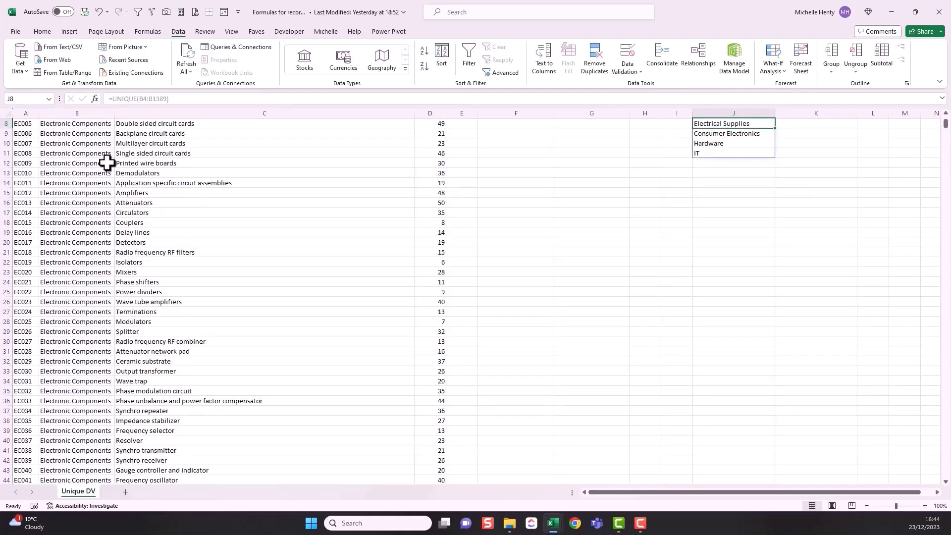
pyautogui.scroll(2, 507, 242)
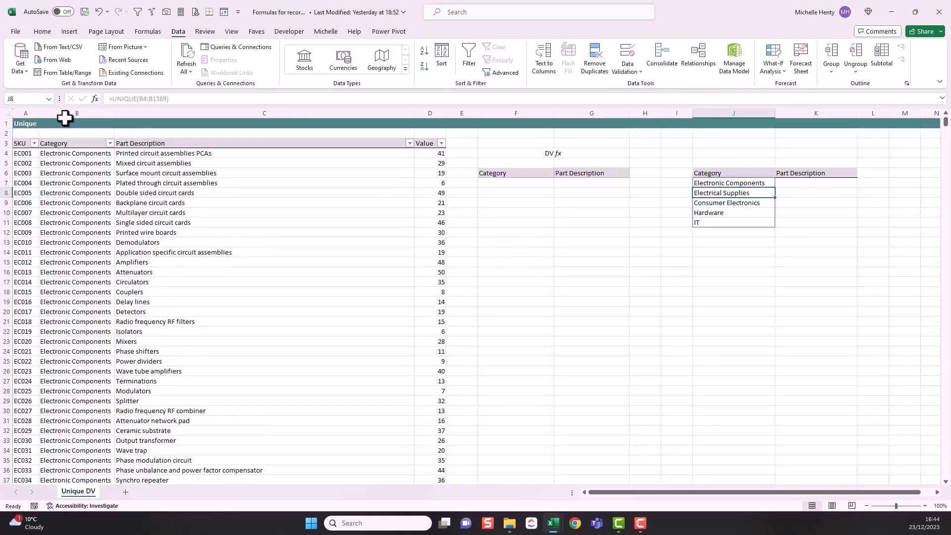
# Step: Wrap the formula in J7 in SORT so it reads =SORT(UNIQUE(B4:B1389))
pyautogui.click(741, 184)
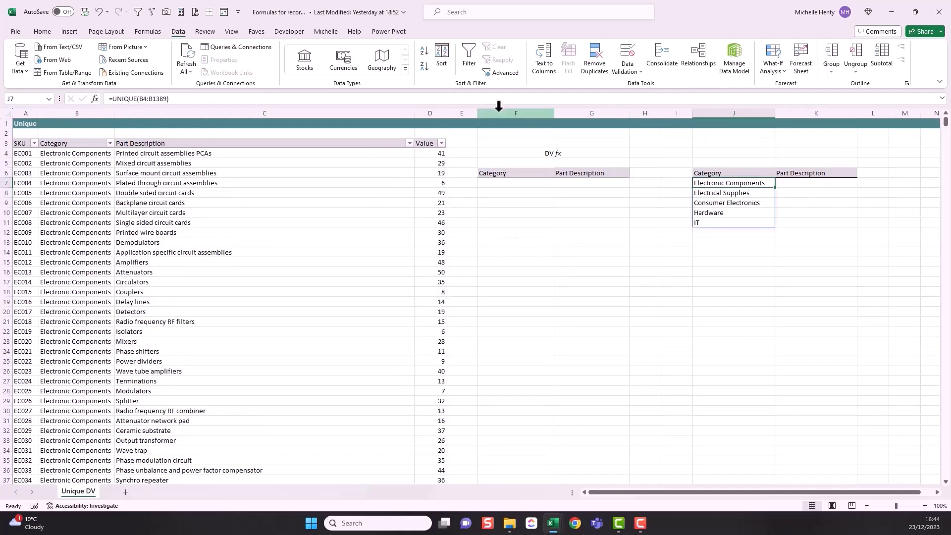
pyautogui.click(146, 98)
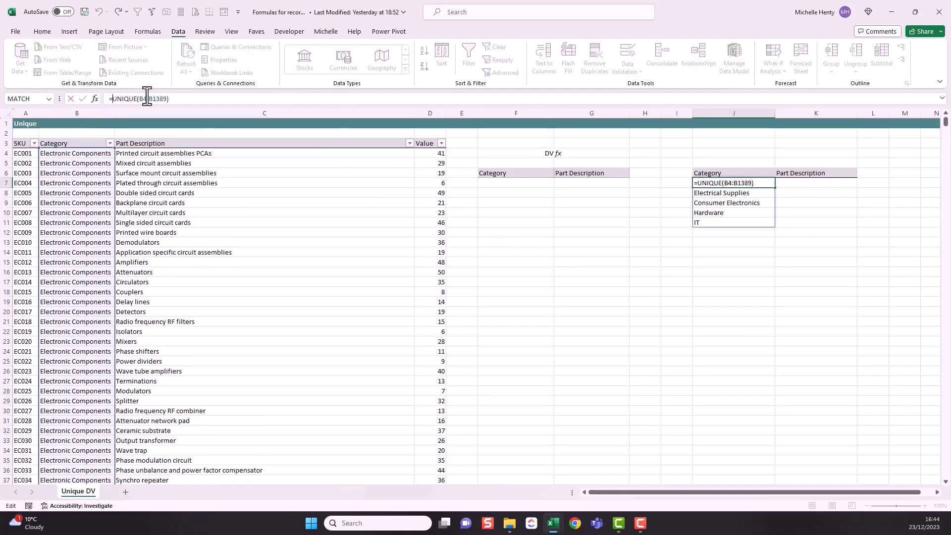
pyautogui.write('sort(')
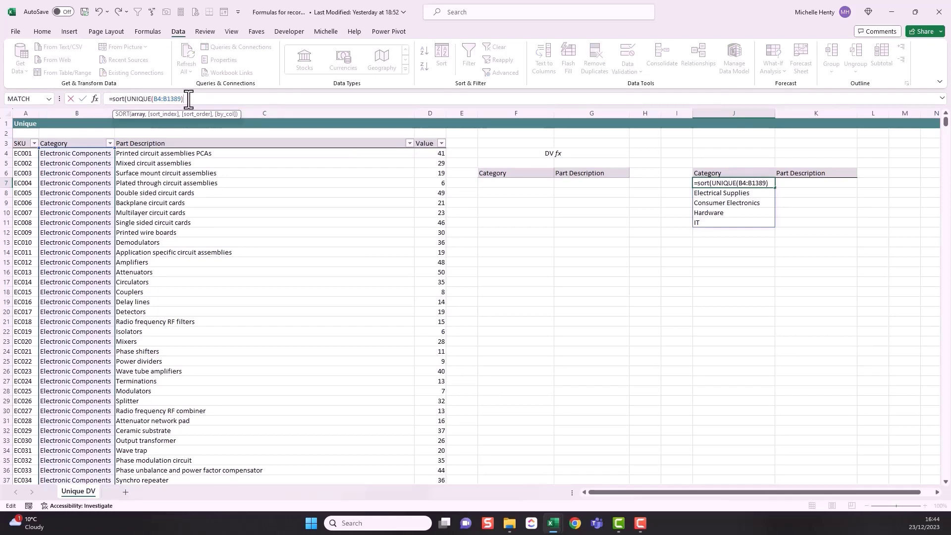
pyautogui.write(')')
pyautogui.press('Return')
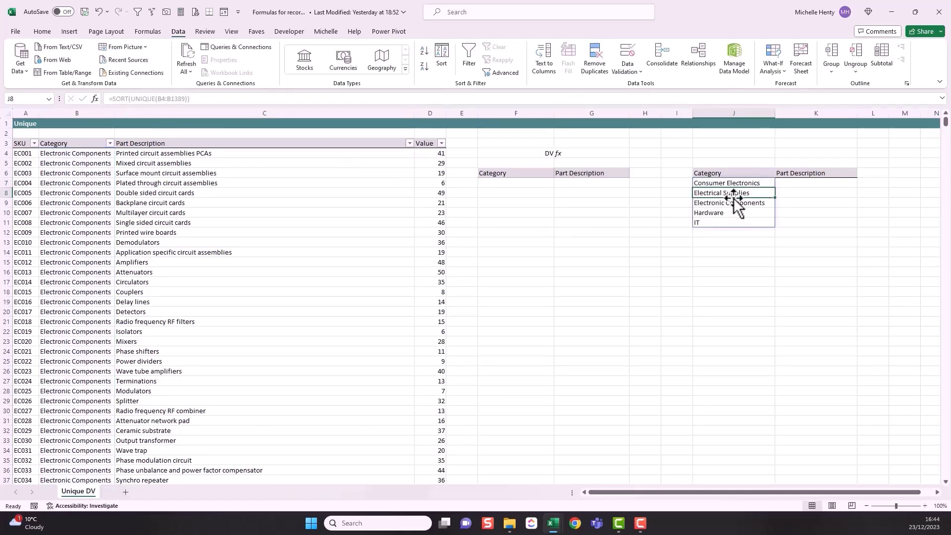
# Step: Add list data validation to F7 under the Category header, with the spilled category range =$J$7# as the source
pyautogui.click(494, 185)
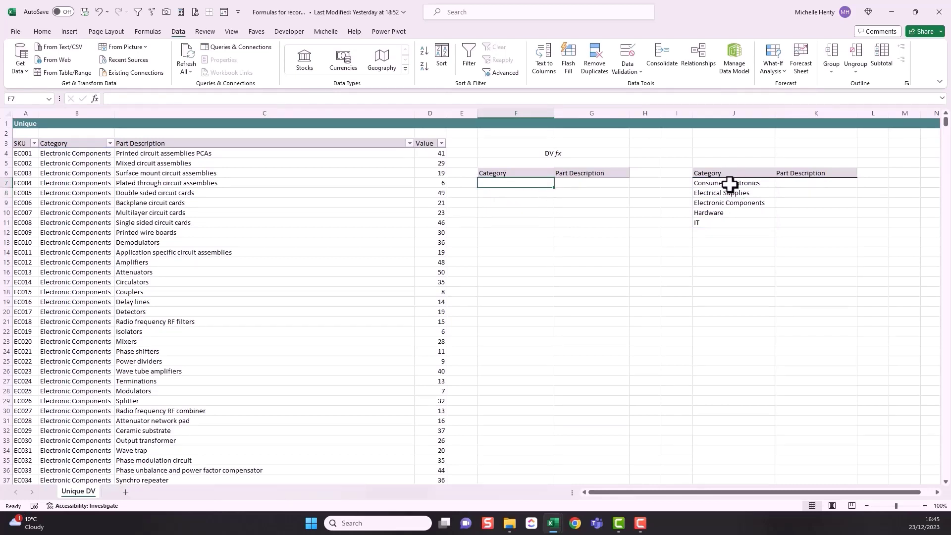
pyautogui.click(627, 72)
pyautogui.click(643, 97)
pyautogui.click(272, 273)
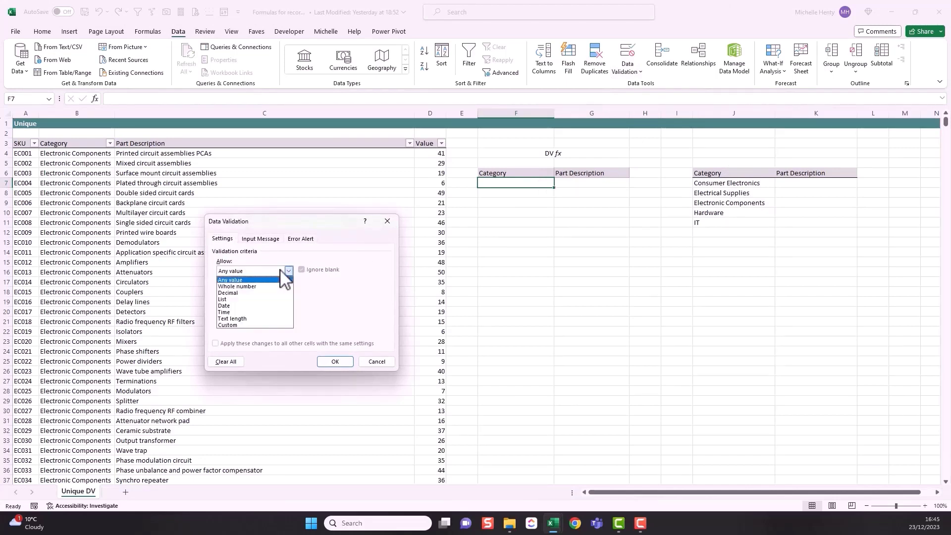
pyautogui.click(240, 305)
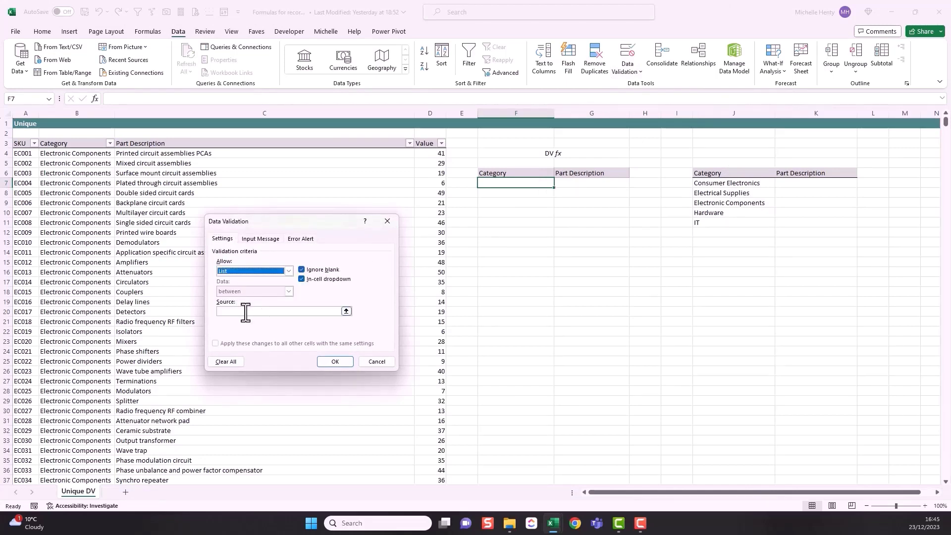
pyautogui.click(245, 312)
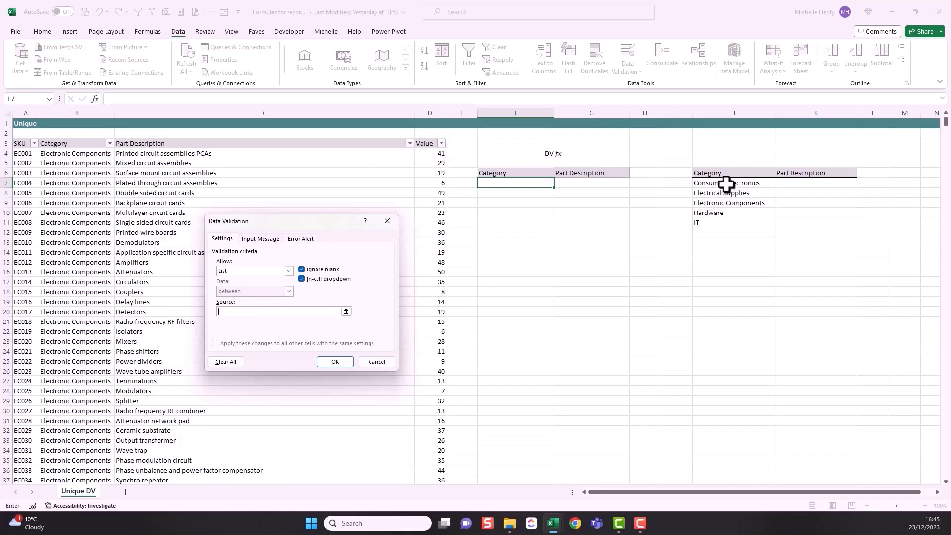
pyautogui.moveTo(726, 184); pyautogui.dragTo(719, 187)
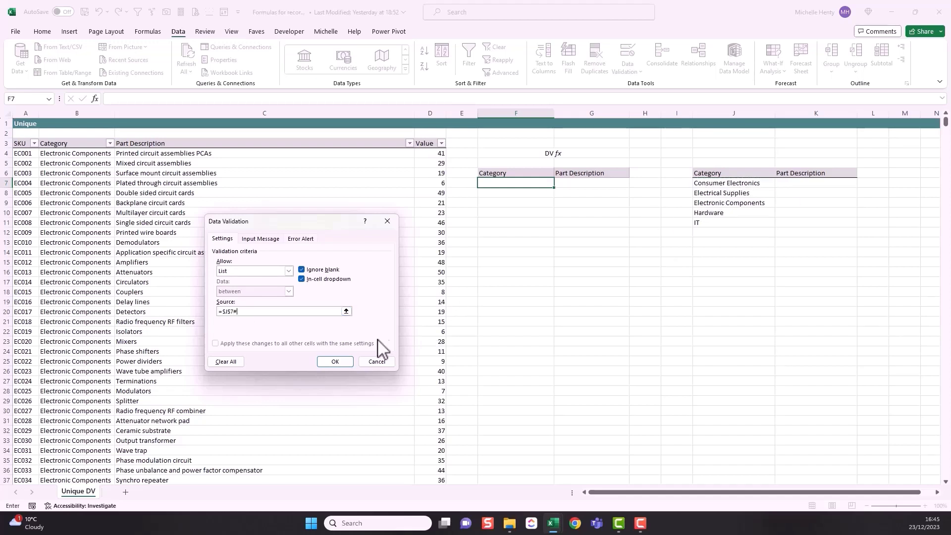
pyautogui.click(335, 362)
# Step: Test the category drop-down in F7 by choosing Consumer Electronics, Hardware and Consumer Electronics again
pyautogui.click(558, 184)
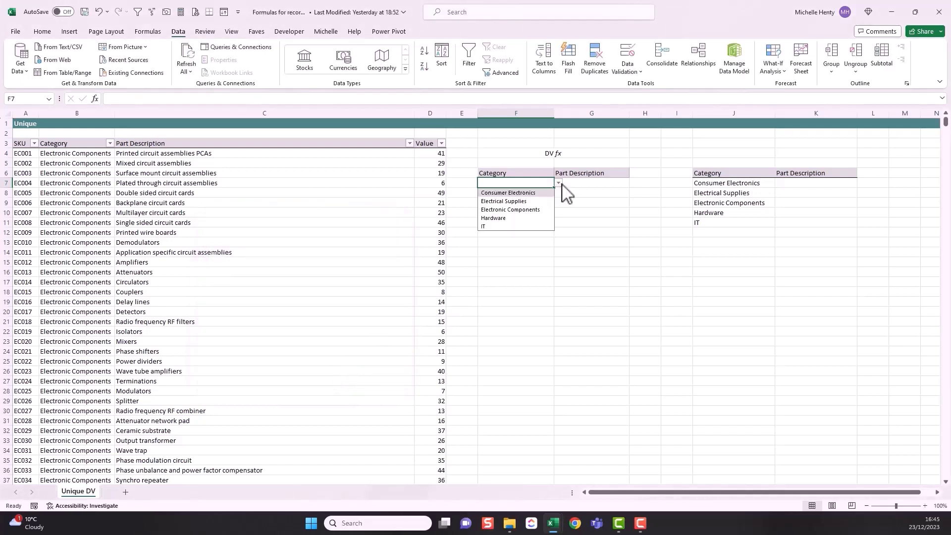
pyautogui.click(539, 192)
pyautogui.click(559, 183)
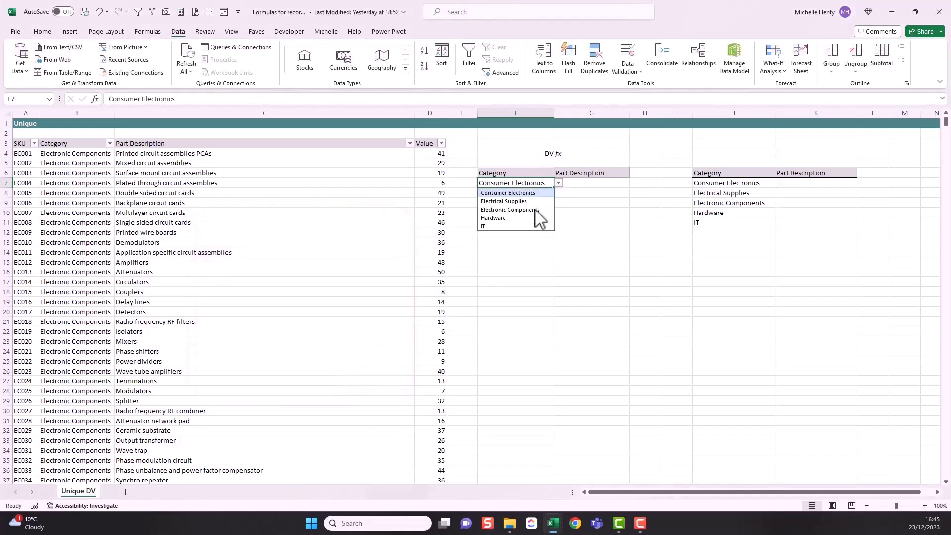
pyautogui.click(524, 220)
pyautogui.click(558, 184)
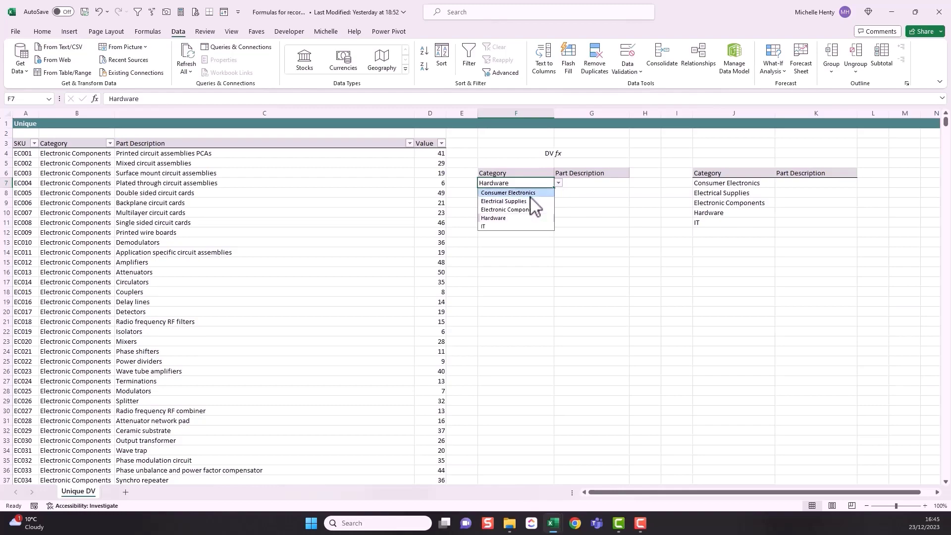
pyautogui.click(520, 194)
# Step: Add the new category Equipment in B1390, directly below the last row of the parts table
pyautogui.moveTo(945, 120); pyautogui.dragTo(933, 485)
pyautogui.scroll(-2, 99, 451)
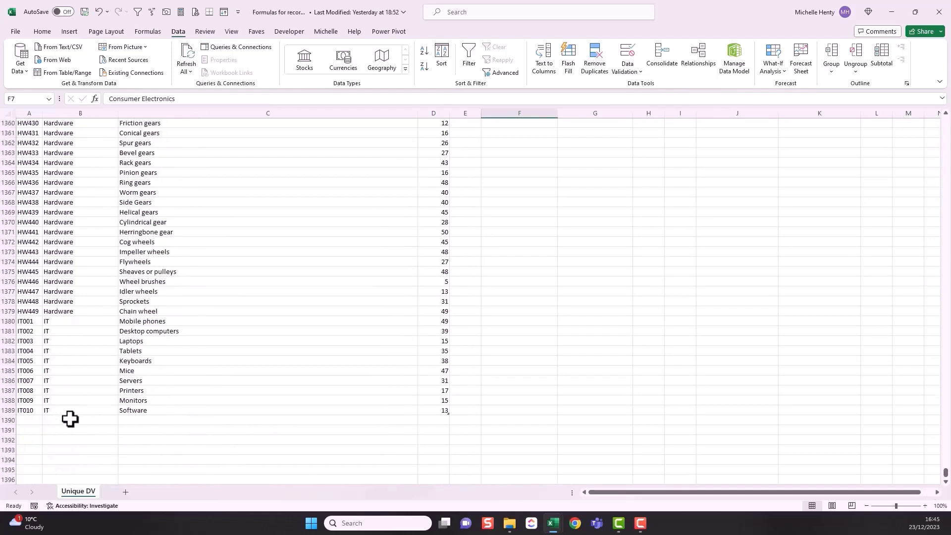
pyautogui.click(70, 419)
pyautogui.write('Equ')
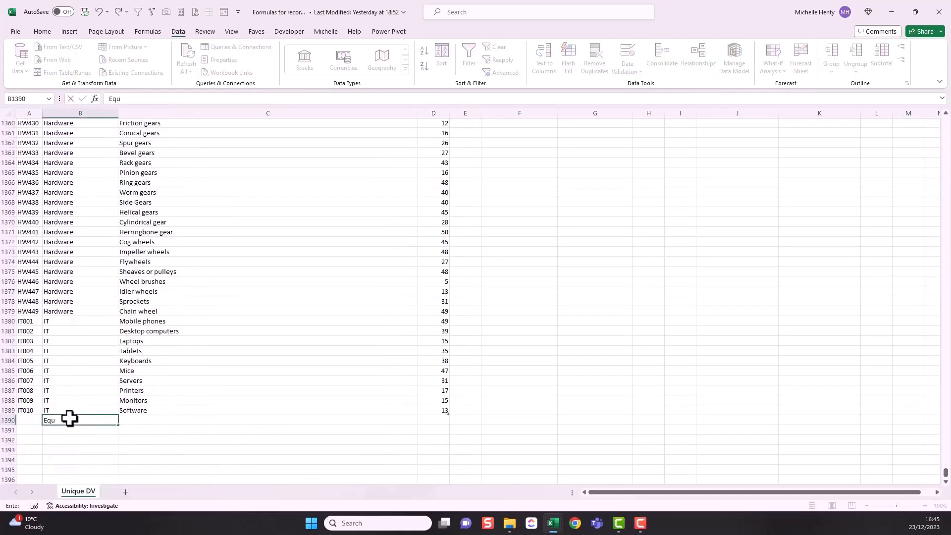
pyautogui.write('ipment')
pyautogui.press('Return')
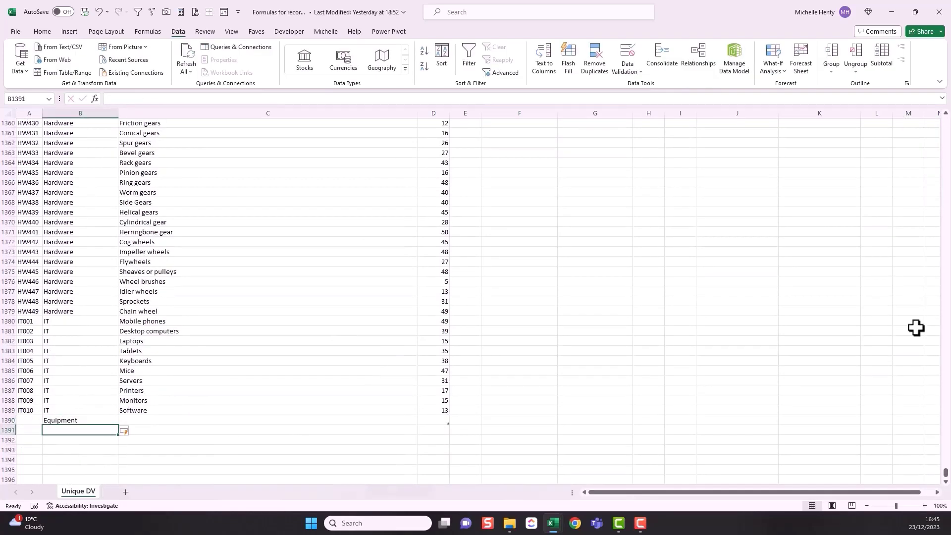
# Step: Check the spilled category list and the F7 drop-down for Equipment, choosing Equipment and returning F7 to Consumer Electronics
pyautogui.moveTo(945, 473); pyautogui.dragTo(945, 124)
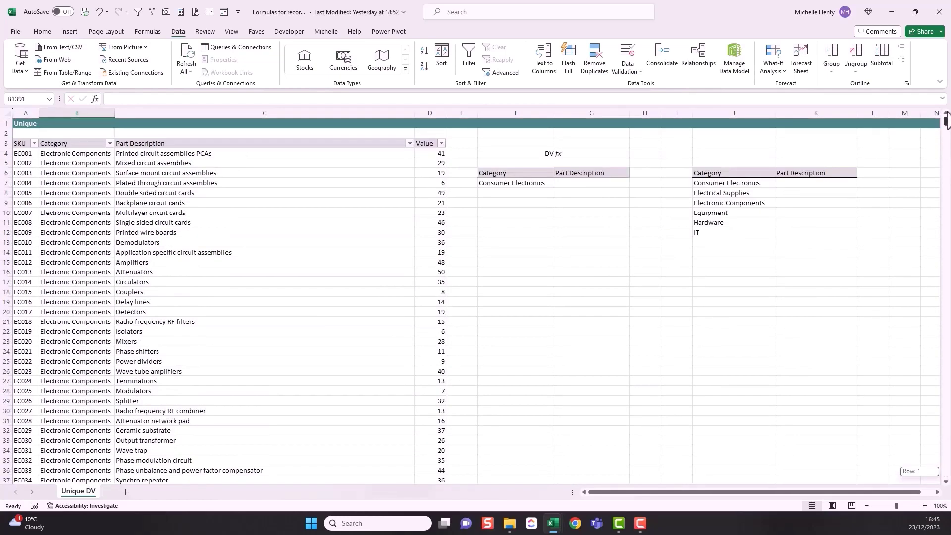
pyautogui.click(725, 213)
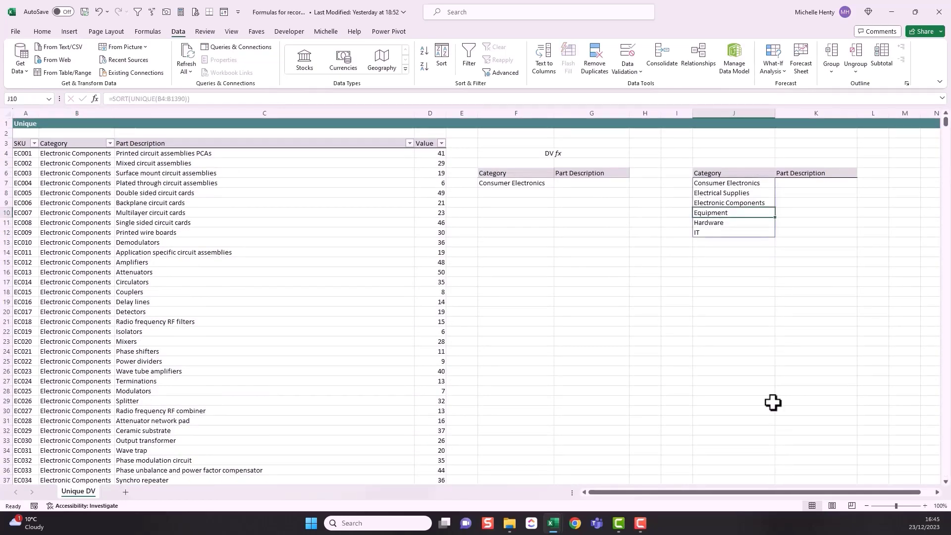
pyautogui.click(537, 184)
pyautogui.click(558, 183)
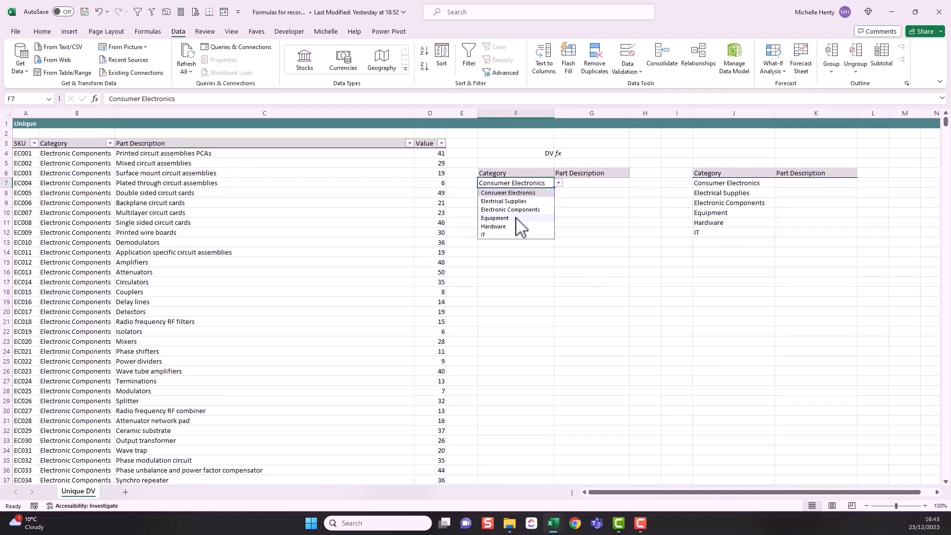
pyautogui.click(496, 218)
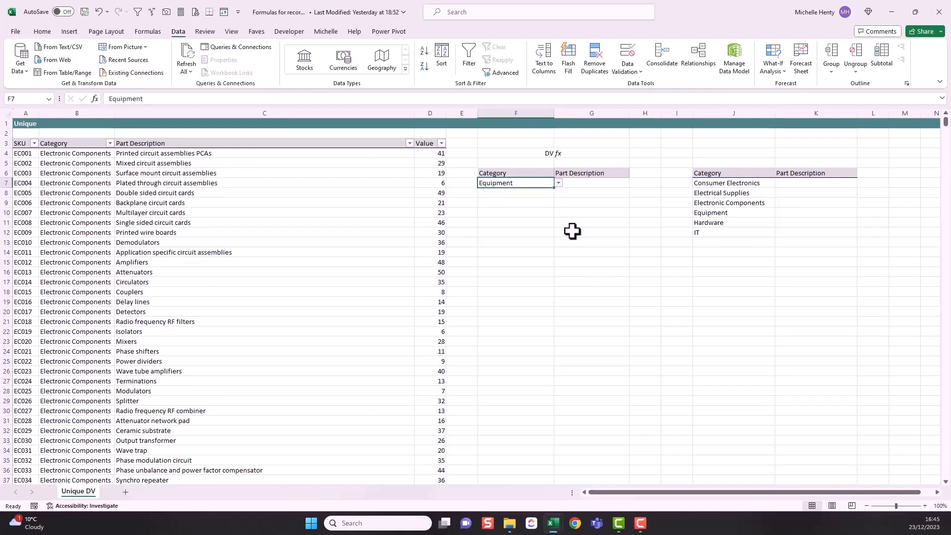
pyautogui.click(558, 184)
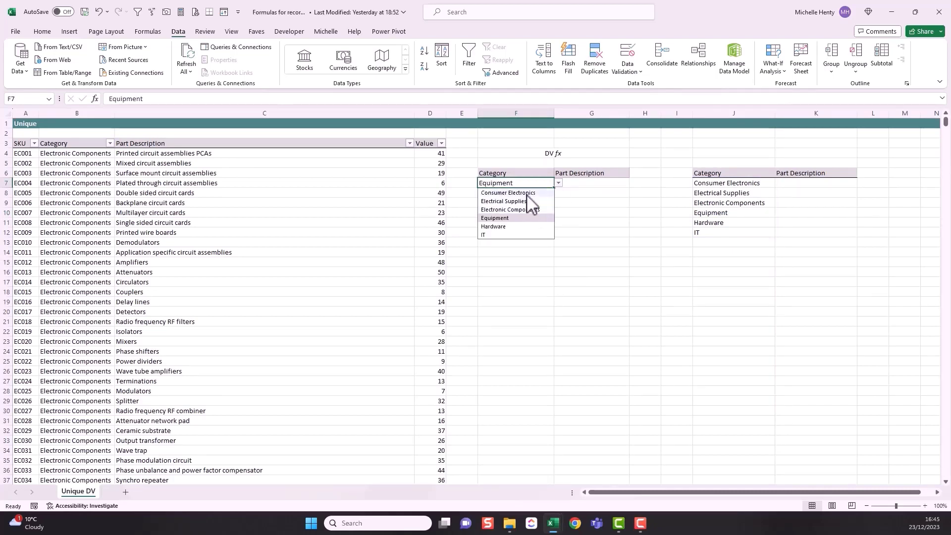
pyautogui.click(527, 193)
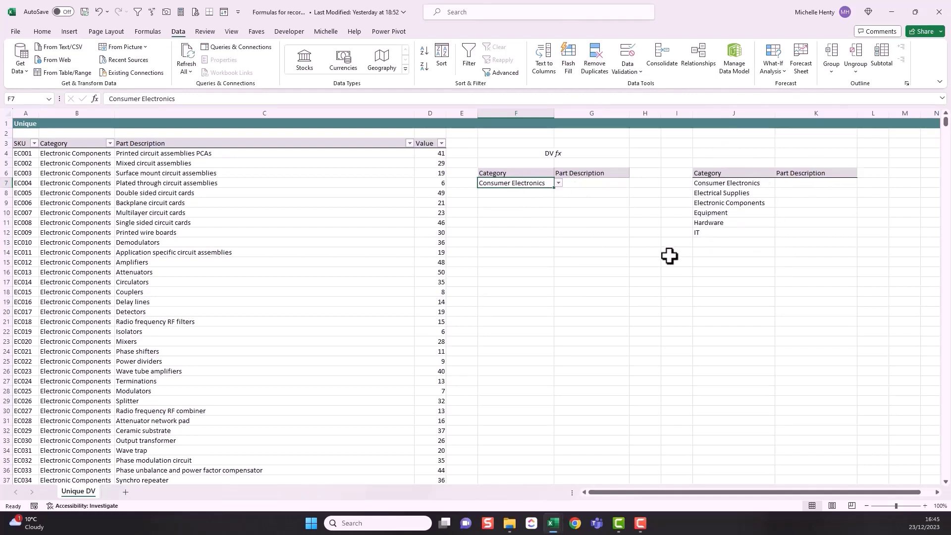
# Step: Choose Electronic Components as the category in F7 and select the Part Description cell G7
pyautogui.click(722, 184)
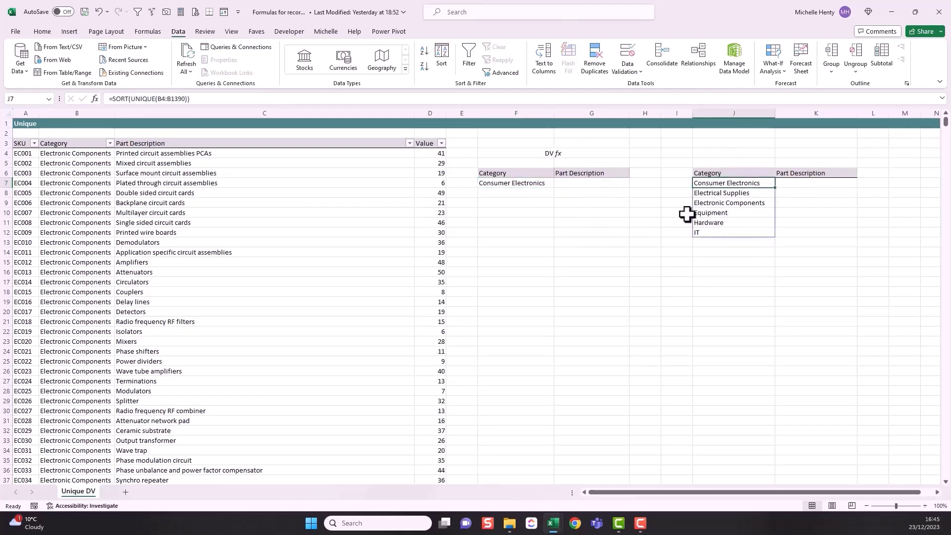
pyautogui.click(537, 183)
pyautogui.click(558, 183)
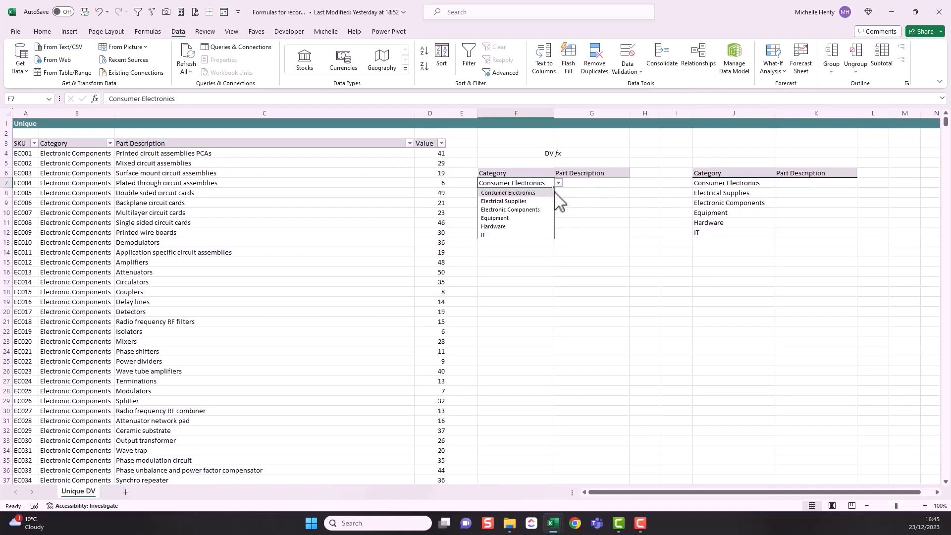
pyautogui.click(537, 210)
pyautogui.click(595, 184)
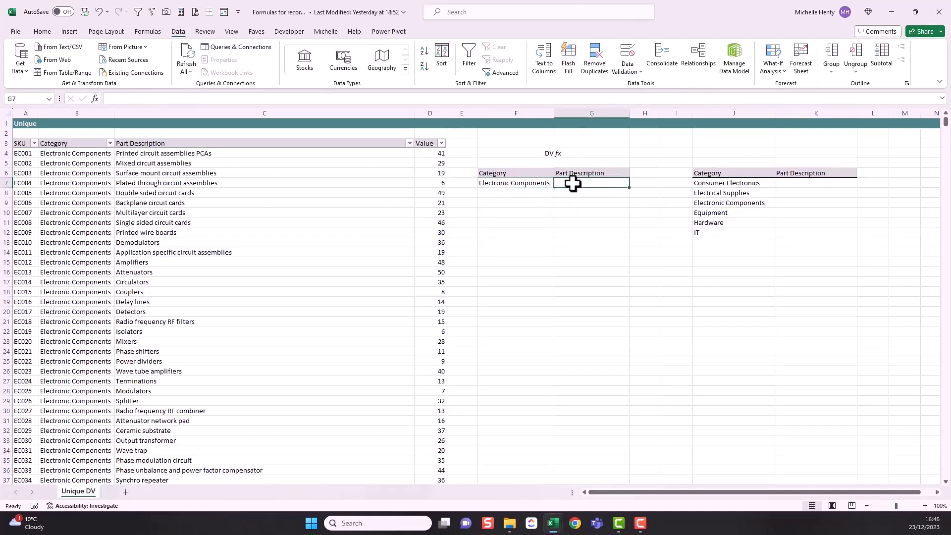
# Step: Choose Consumer Electronics as the category in F7
pyautogui.click(525, 184)
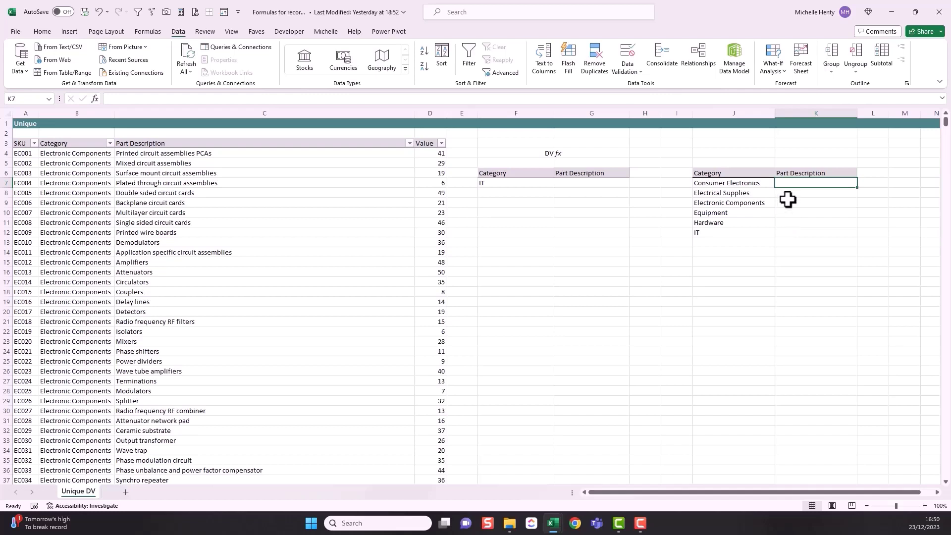
pyautogui.click(786, 324)
pyautogui.click(793, 186)
pyautogui.click(547, 186)
pyautogui.click(559, 184)
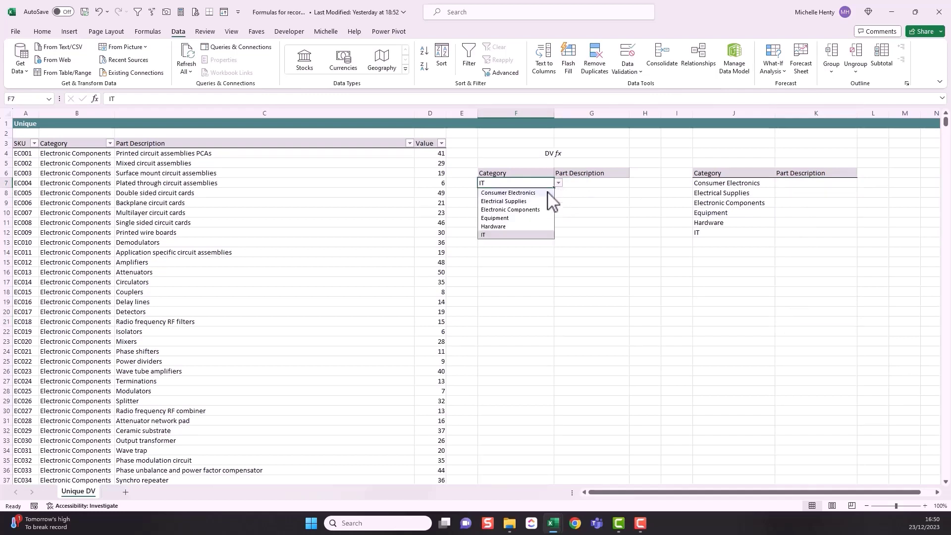
pyautogui.click(546, 197)
# Step: Start a FILTER formula in K7 with the part descriptions C4:C1390 as its array
pyautogui.click(795, 181)
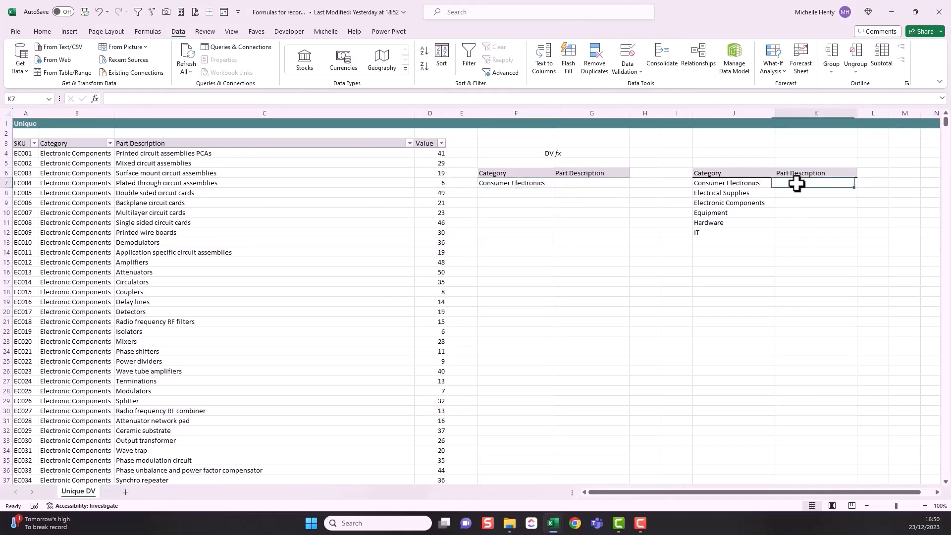
pyautogui.write('=FIL')
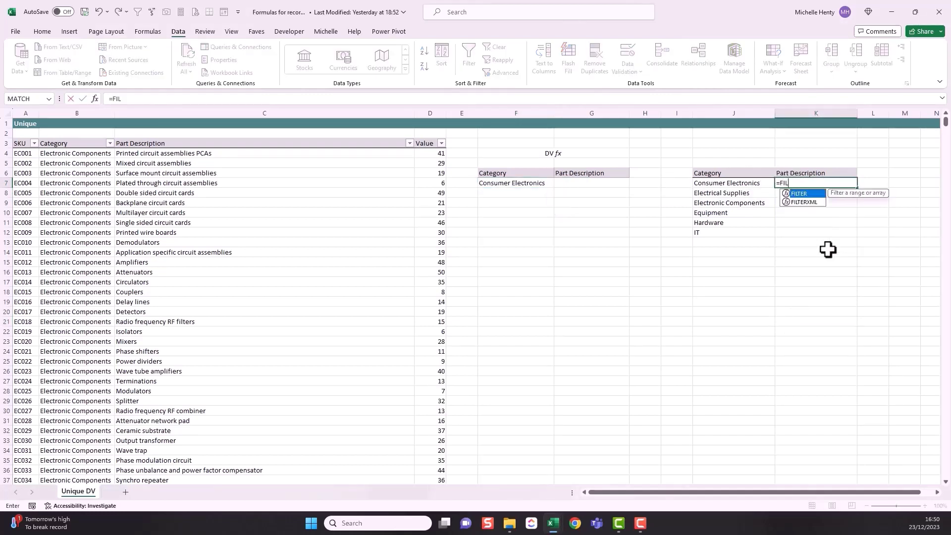
pyautogui.write('TER(')
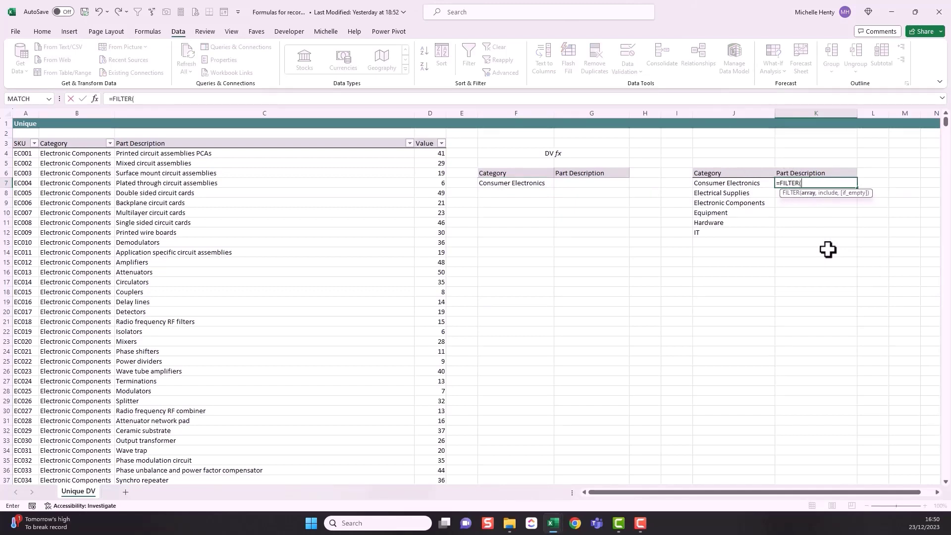
pyautogui.click(292, 154)
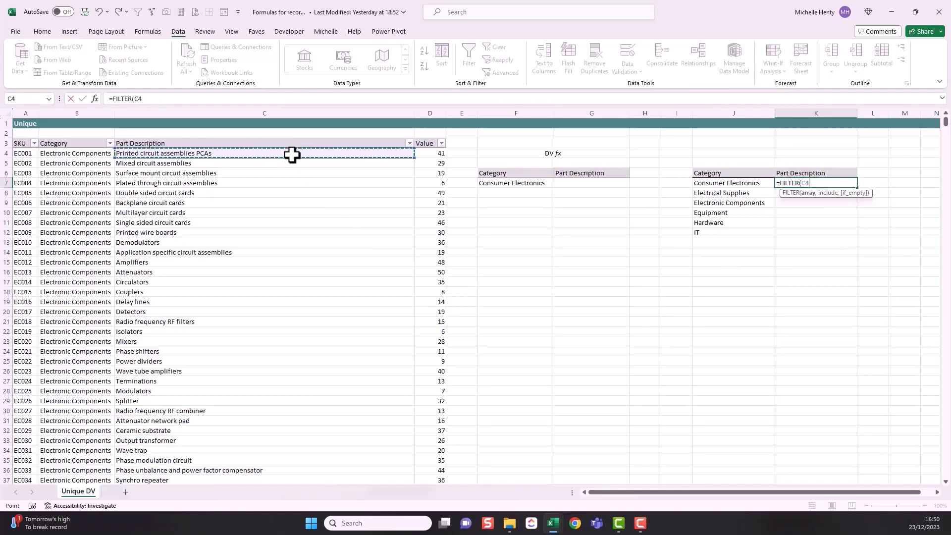
pyautogui.hotkey('ctrl', 'shift', 'Down')
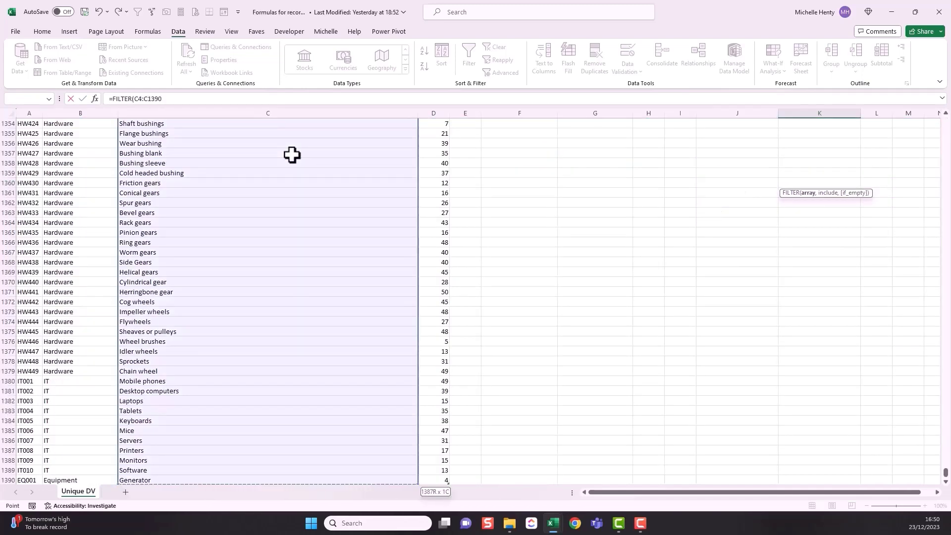
pyautogui.write(',')
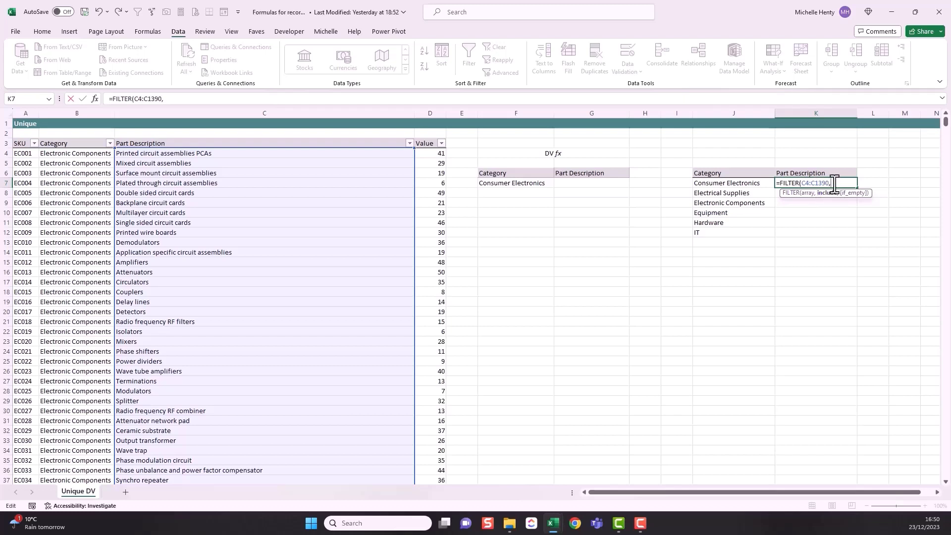
# Step: Complete the K7 formula with the condition B4:B1390=F7 and slightly widen column K
pyautogui.click(92, 153)
pyautogui.hotkey('ctrl', 'shift', 'Down')
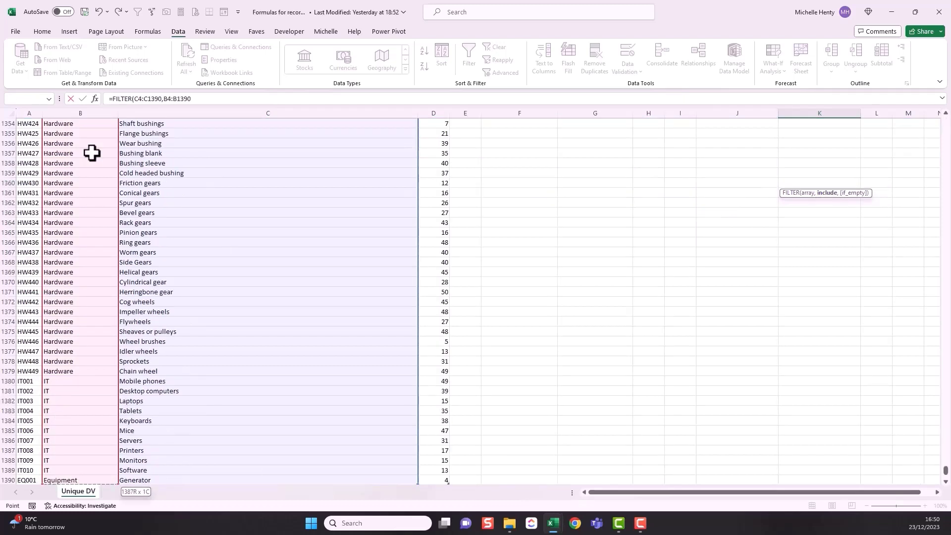
pyautogui.click(193, 99)
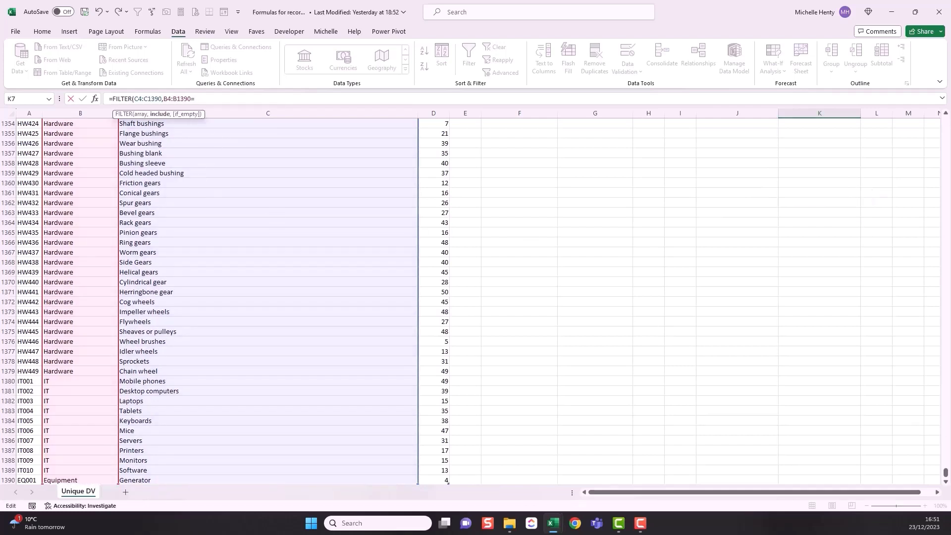
pyautogui.write('=')
pyautogui.click(529, 184)
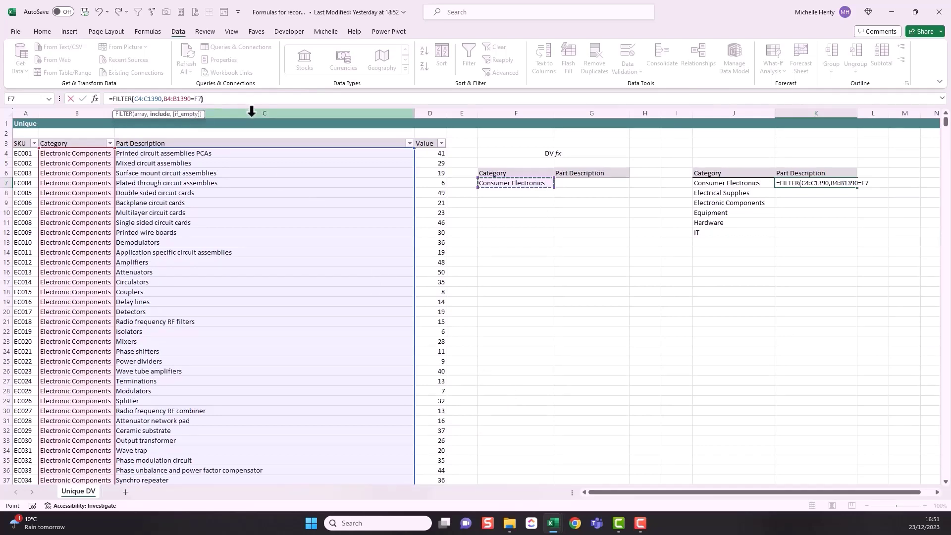
pyautogui.press('Return')
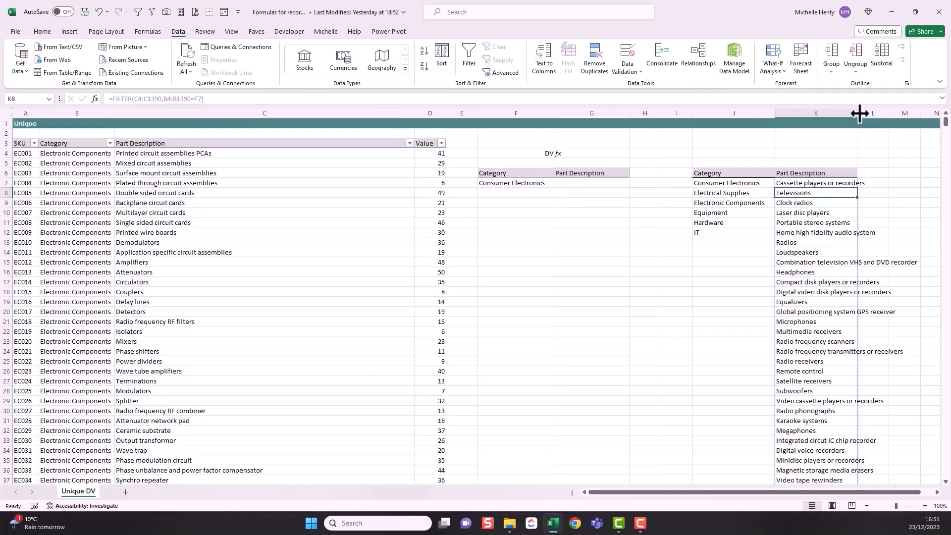
pyautogui.moveTo(858, 113); pyautogui.dragTo(866, 113)
# Step: Test the filtered part list in column K by switching the category in F7 to IT and Equipment
pyautogui.click(805, 184)
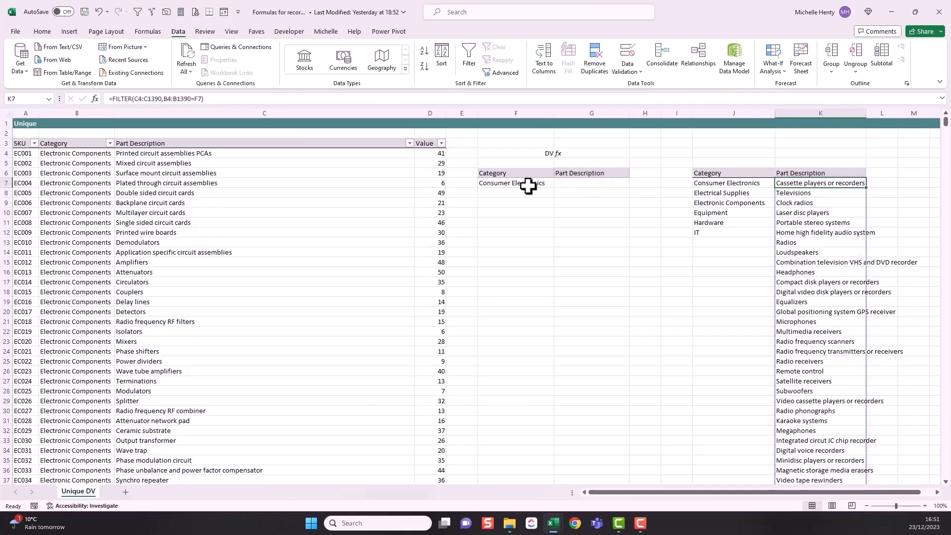
pyautogui.click(545, 182)
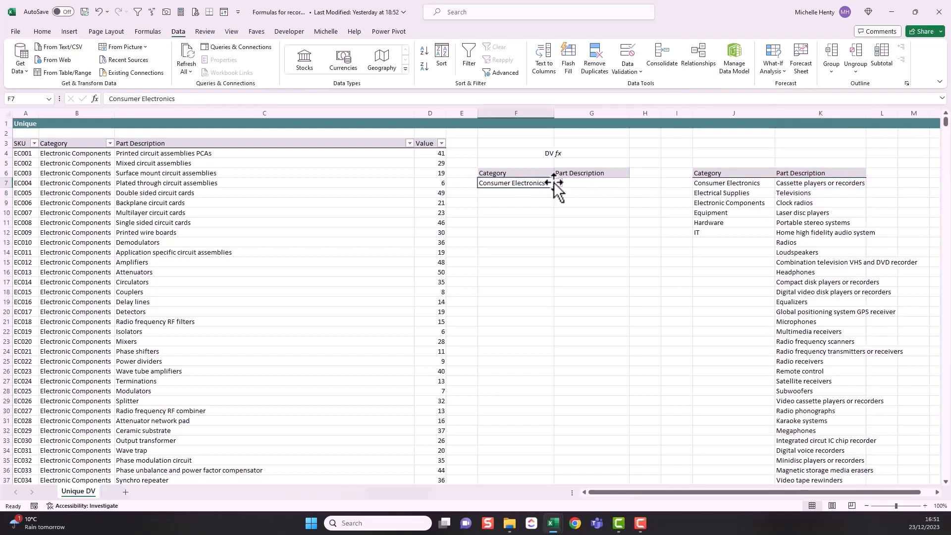
pyautogui.click(558, 183)
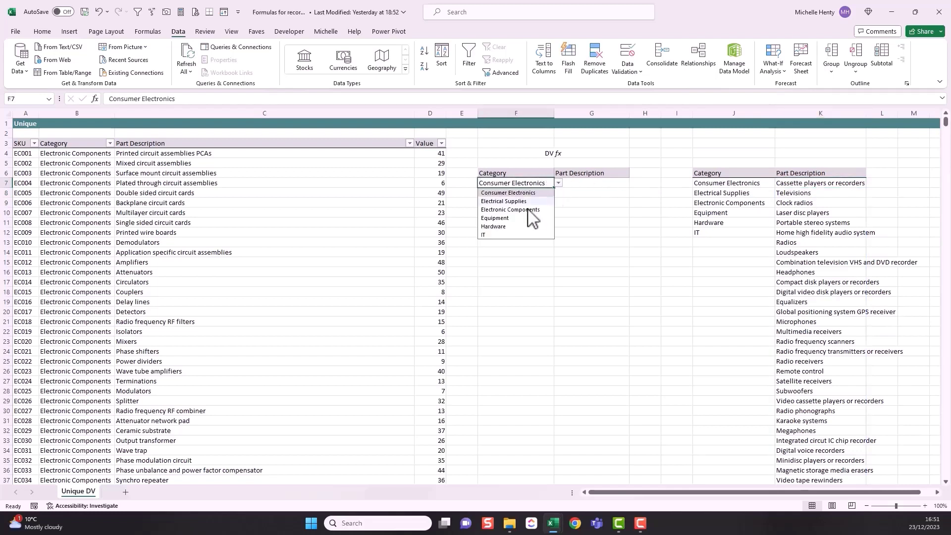
pyautogui.click(512, 235)
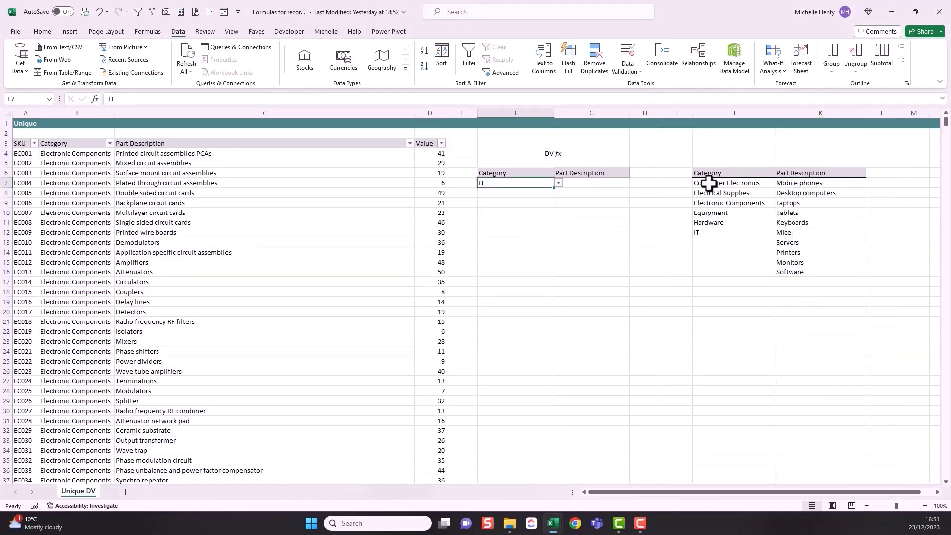
pyautogui.click(558, 184)
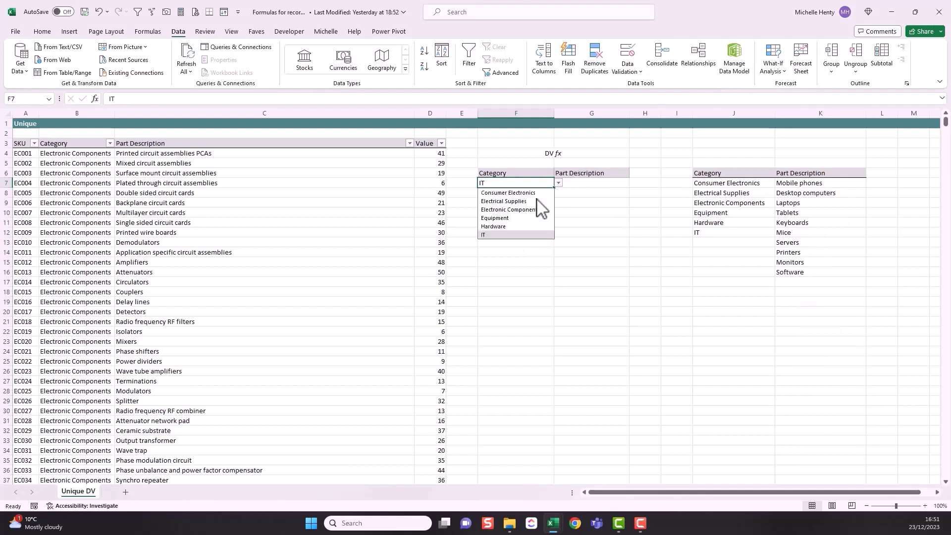
pyautogui.click(504, 219)
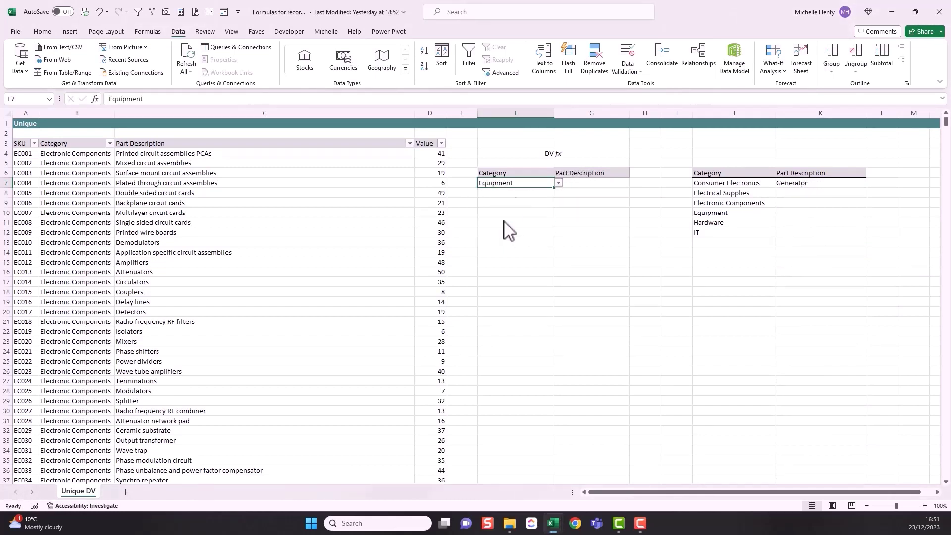
# Step: Switch F7 to Consumer Electronics and Electrical Supplies, and review the FILTER formula's arguments in K7
pyautogui.click(559, 185)
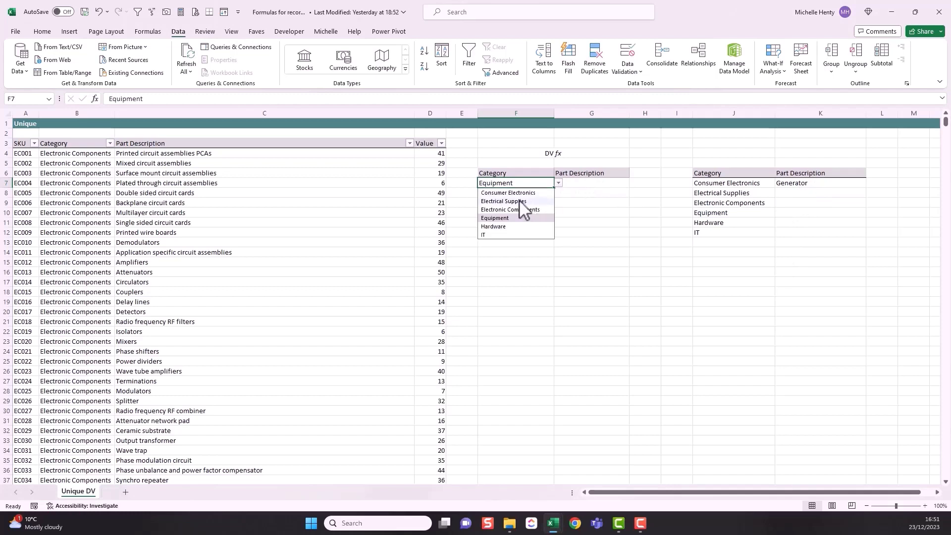
pyautogui.click(515, 192)
pyautogui.click(558, 185)
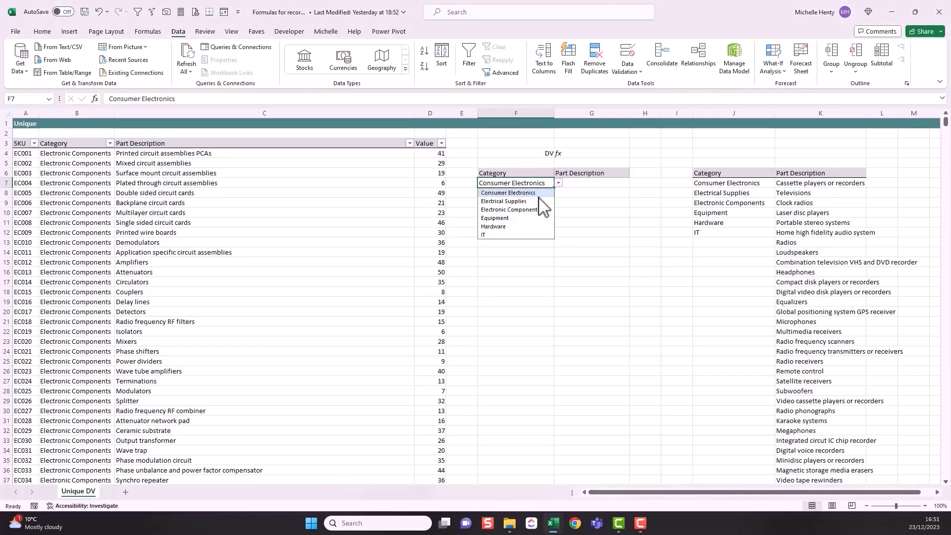
pyautogui.click(530, 201)
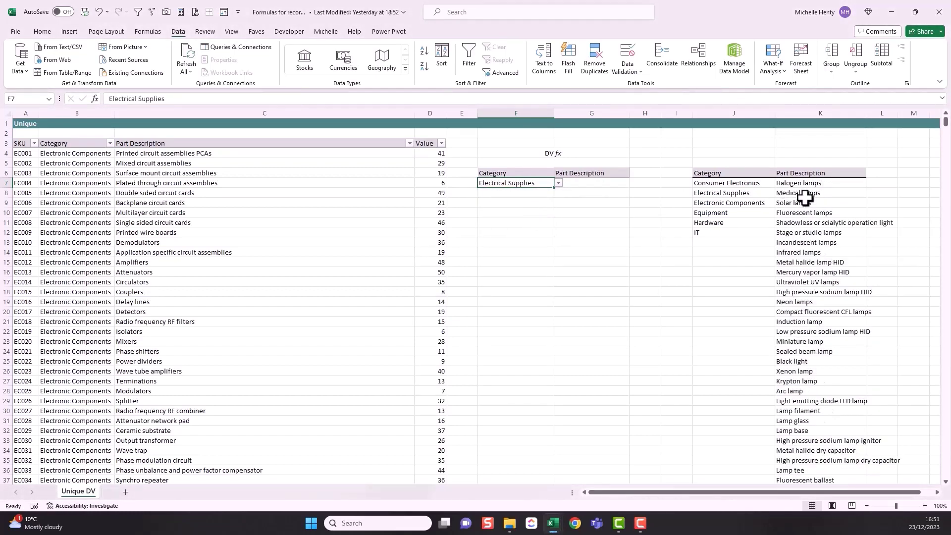
pyautogui.click(799, 184)
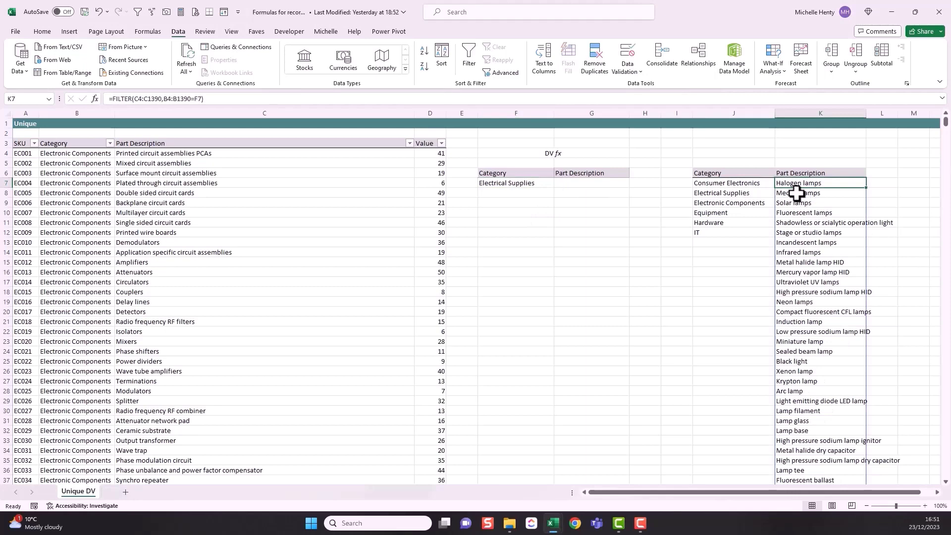
pyautogui.click(139, 98)
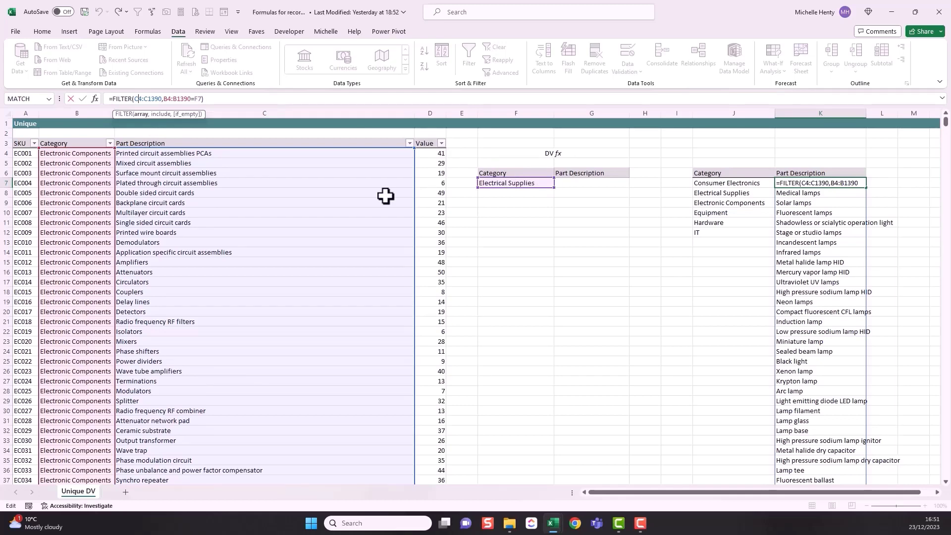
pyautogui.press('Escape')
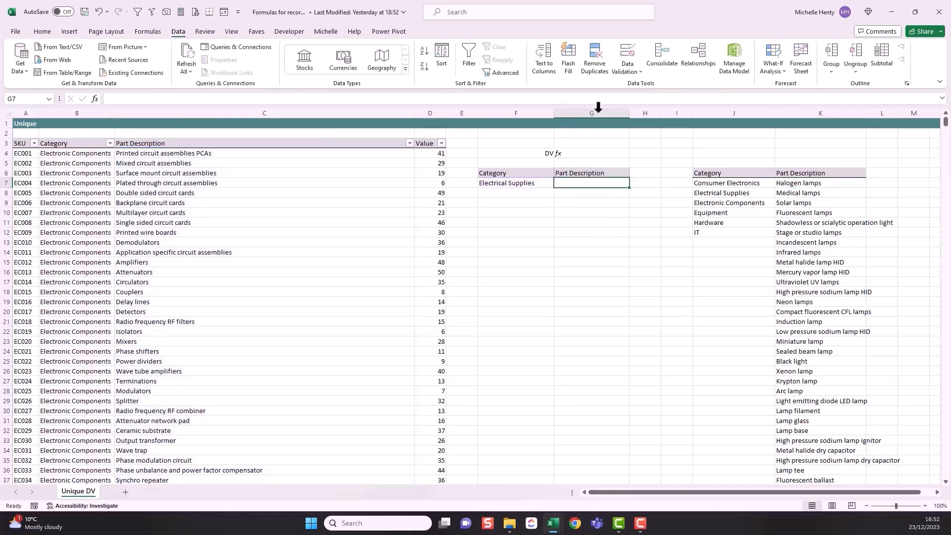
# Step: Add a List data validation to G7 with the spilled range =$K$7# as its source
pyautogui.click(636, 71)
pyautogui.click(644, 86)
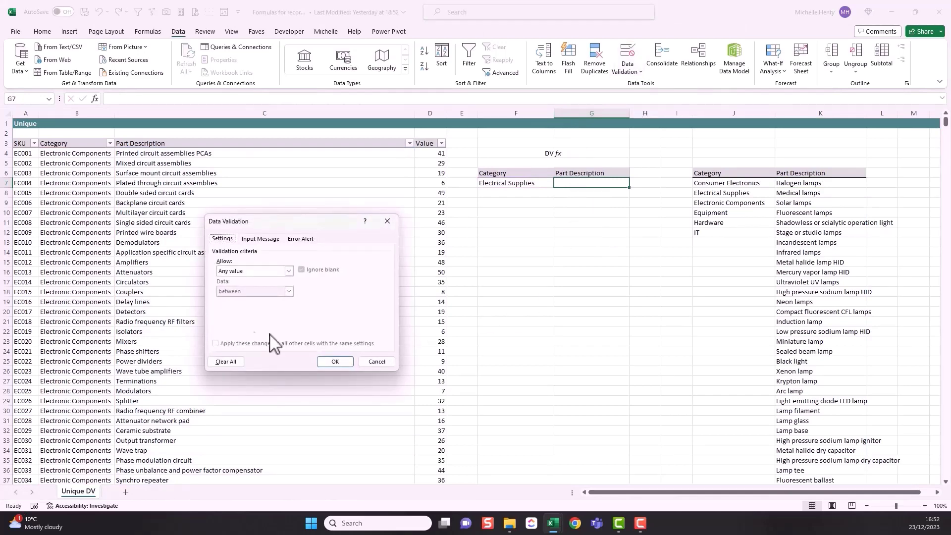
pyautogui.click(289, 271)
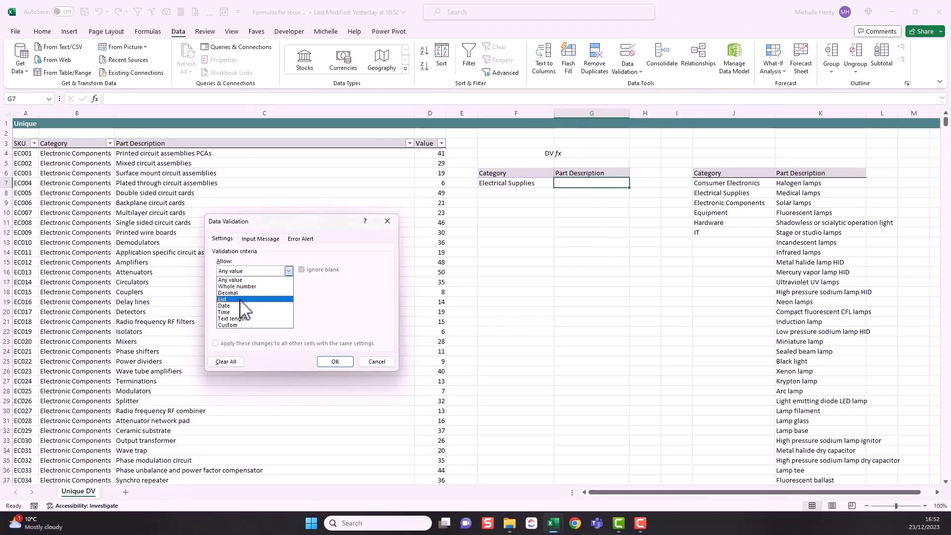
pyautogui.click(245, 300)
pyautogui.click(795, 184)
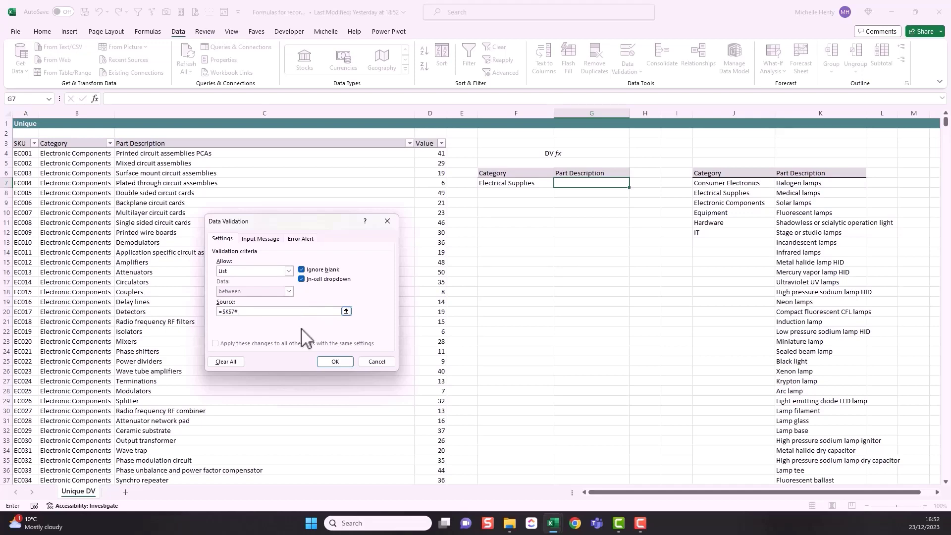
pyautogui.click(330, 360)
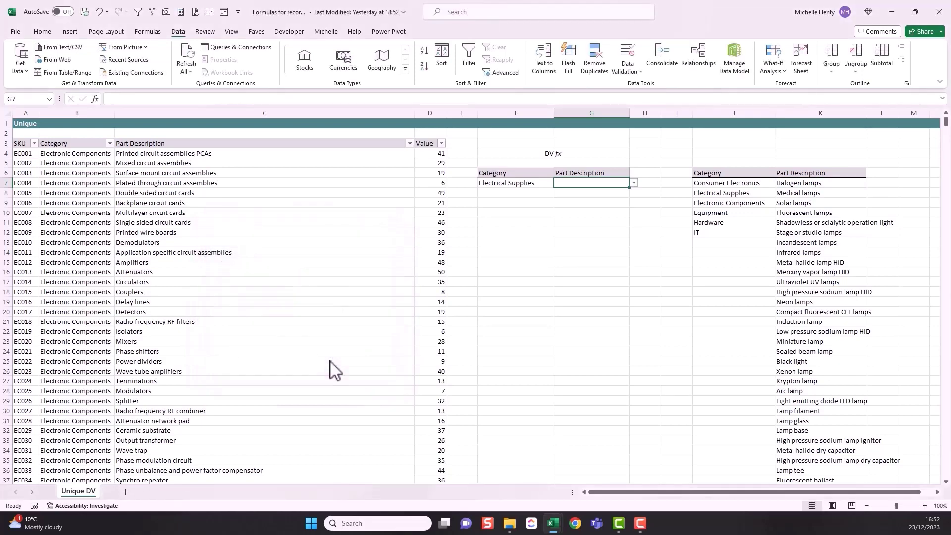
# Step: Test the dependent drop-down by browsing the parts in G7, switching F7 to IT and choosing Keyboards in G7
pyautogui.click(633, 184)
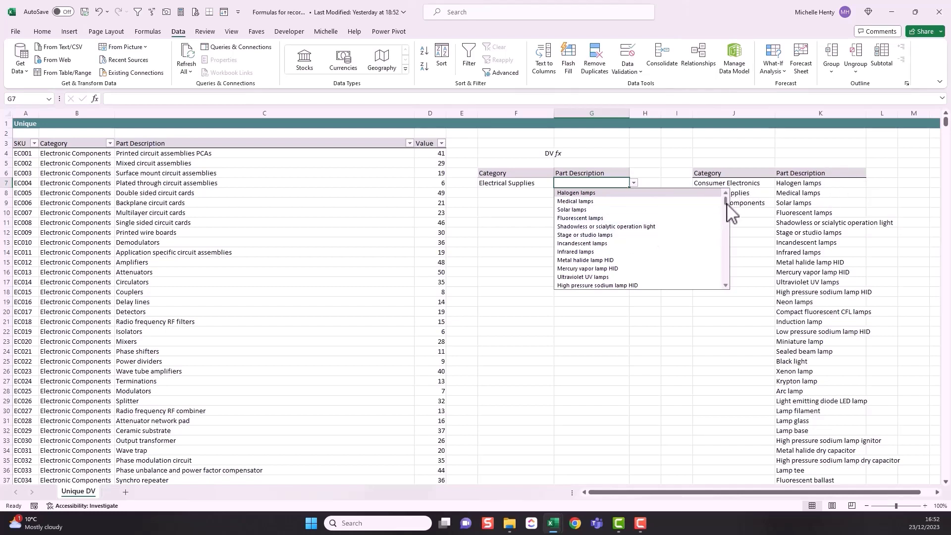
pyautogui.moveTo(726, 201); pyautogui.dragTo(732, 277)
pyautogui.scroll(-2, 732, 280)
pyautogui.click(524, 183)
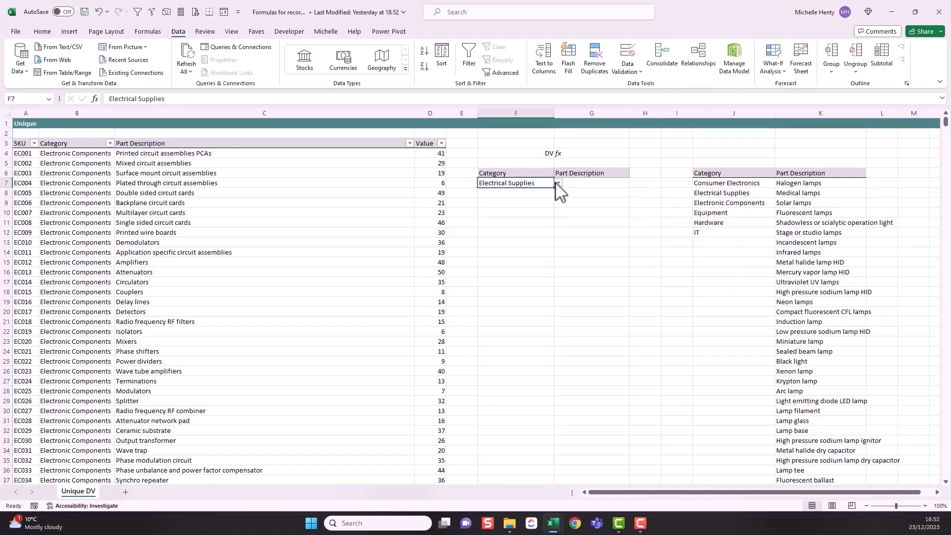
pyautogui.click(557, 184)
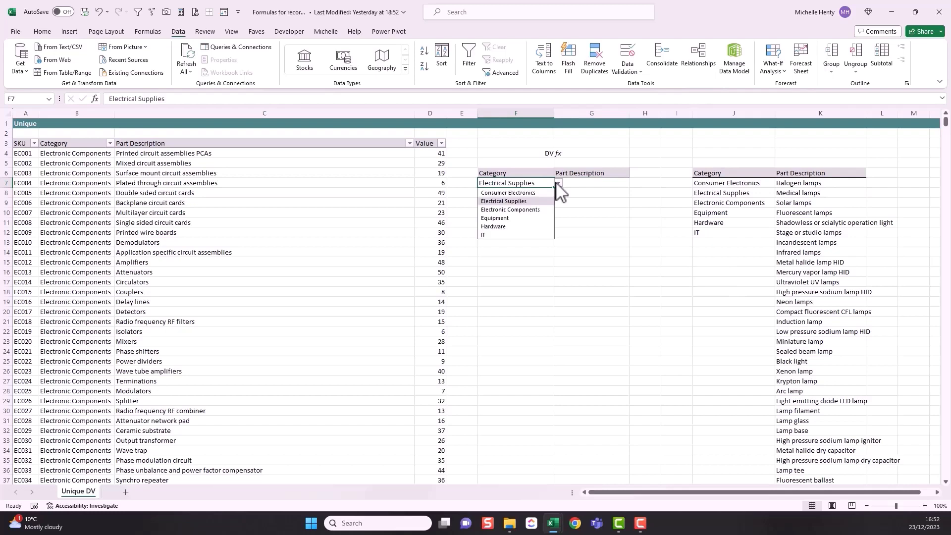
pyautogui.click(551, 234)
pyautogui.click(607, 187)
pyautogui.click(634, 184)
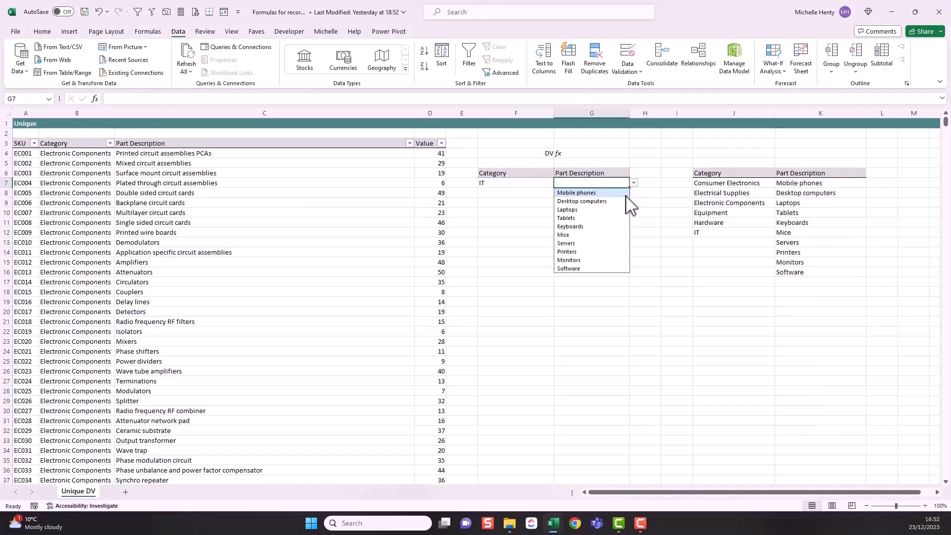
pyautogui.click(593, 225)
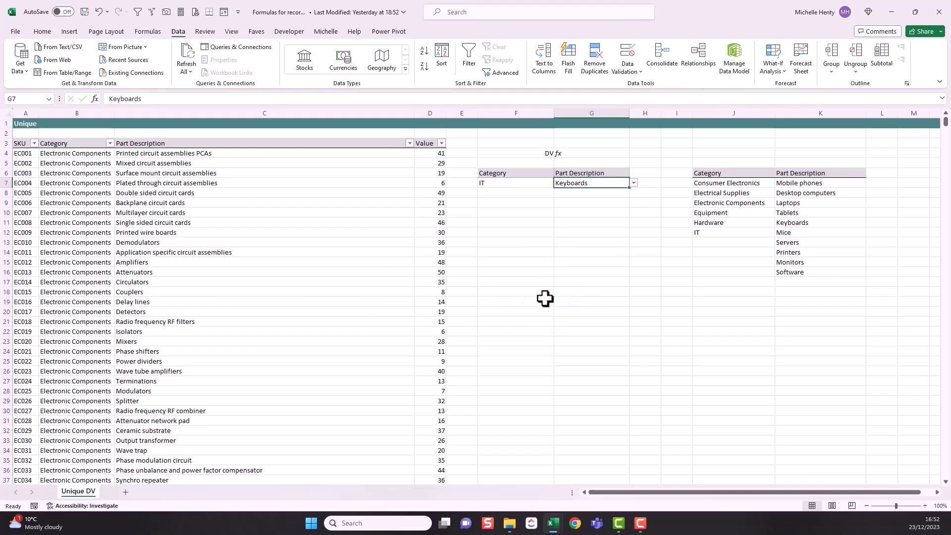
# Step: Total the values of the chosen category in F14 with =SUMIFS(D4:D1390,B4:B1390,F7)
pyautogui.click(520, 280)
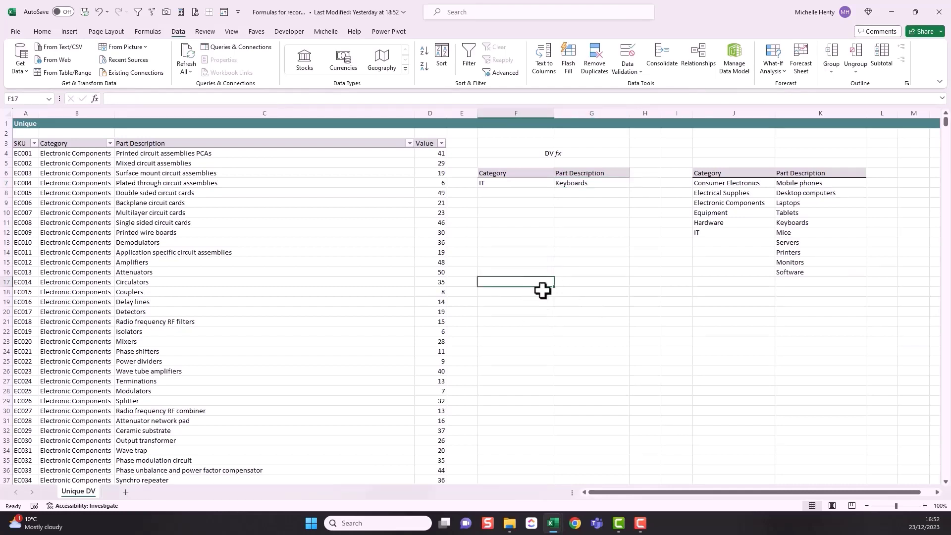
pyautogui.click(519, 253)
pyautogui.write('=')
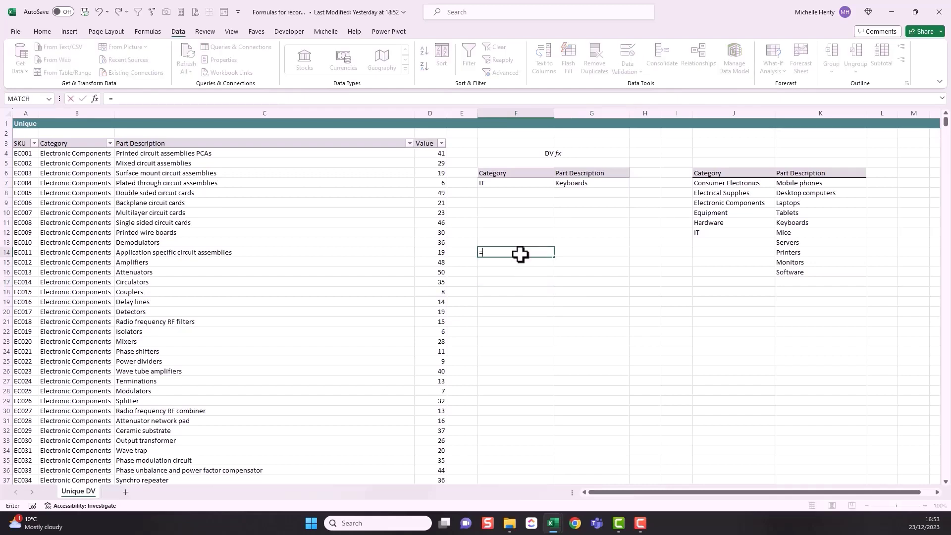
pyautogui.write('SUMIFS(')
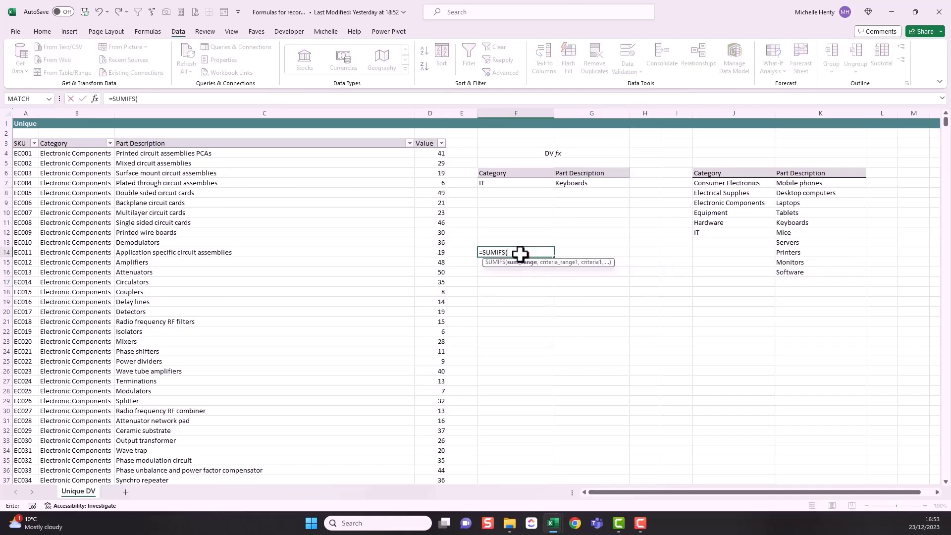
pyautogui.click(423, 157)
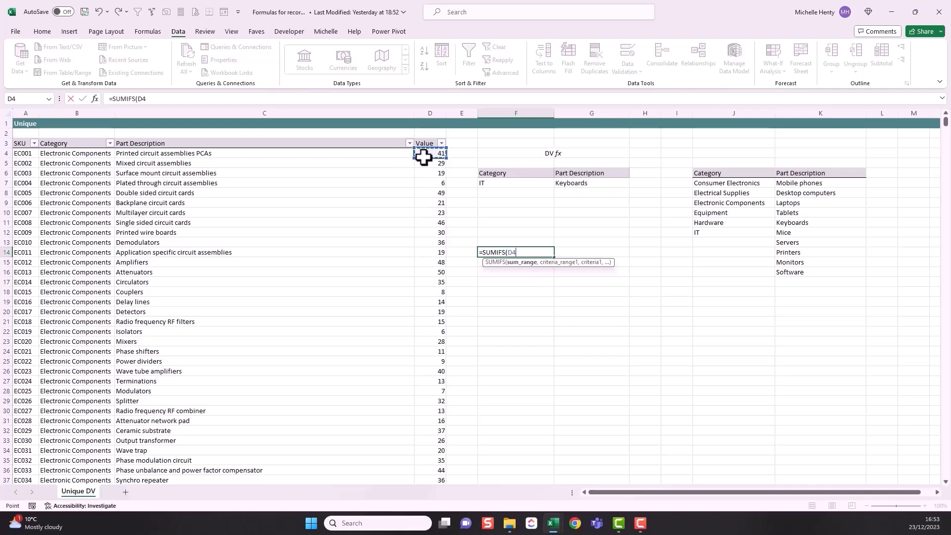
pyautogui.hotkey('ctrl', 'shift', 'Down')
pyautogui.write(',')
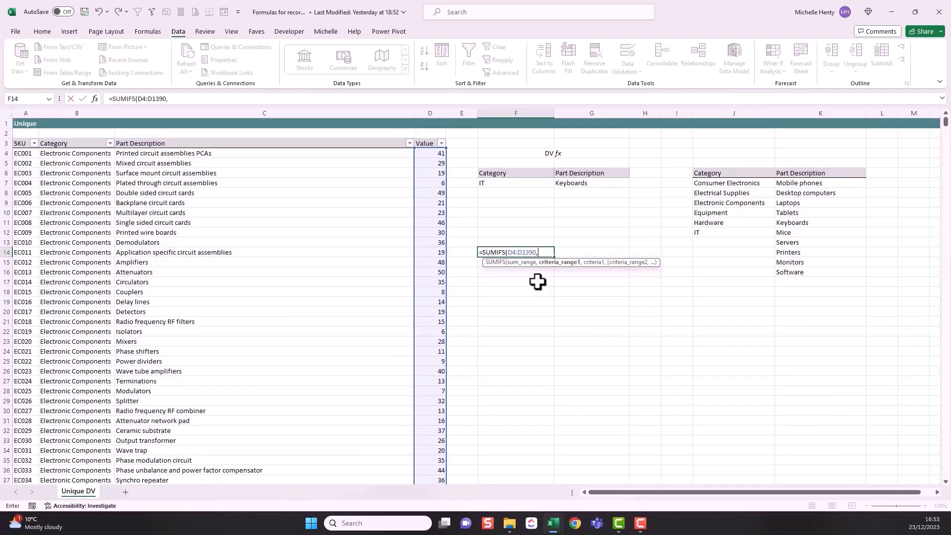
pyautogui.click(83, 154)
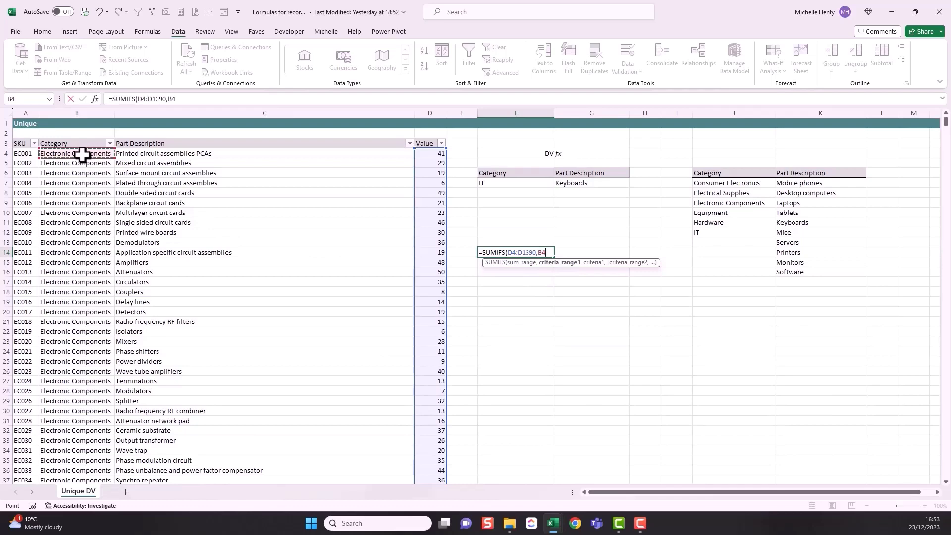
pyautogui.hotkey('ctrl', 'shift', 'Down')
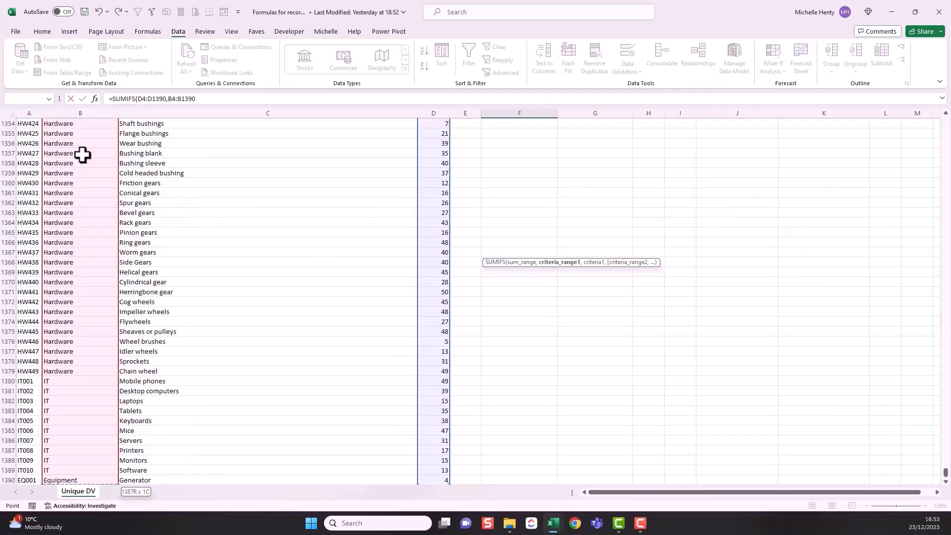
pyautogui.write(',')
pyautogui.moveTo(944, 473); pyautogui.dragTo(927, 106)
pyautogui.click(510, 184)
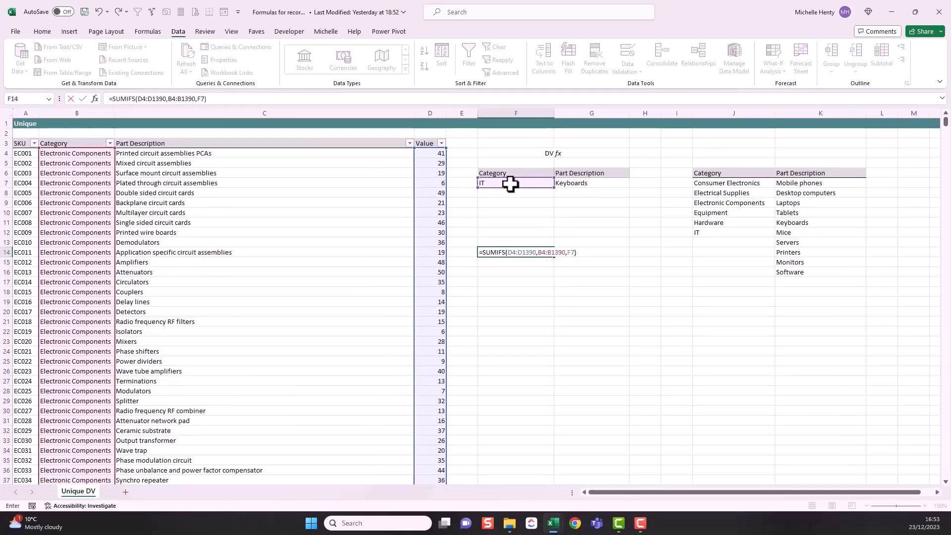
pyautogui.press('Return')
pyautogui.click(548, 248)
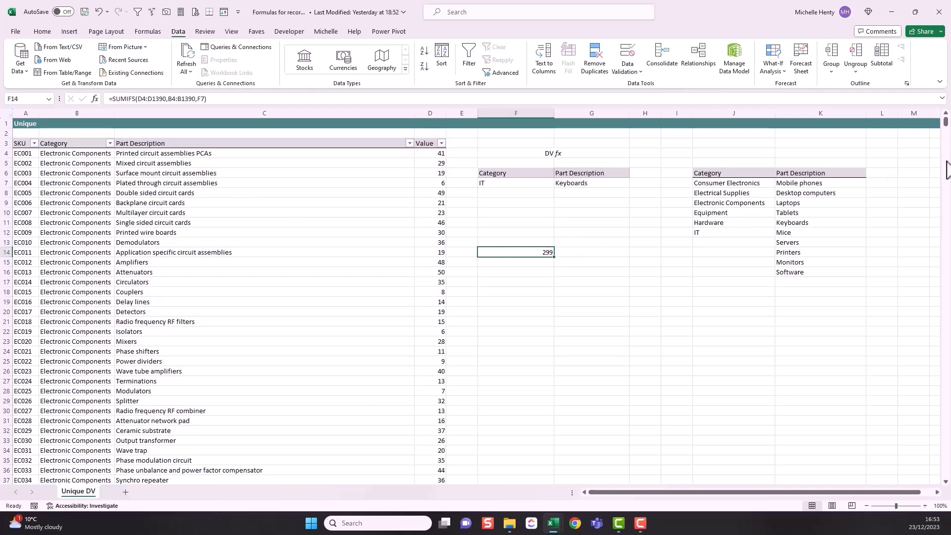
# Step: Check the category total by selecting the IT values in D1380:D1389, and look up the Keyboards value in the same block
pyautogui.moveTo(945, 127); pyautogui.dragTo(945, 473)
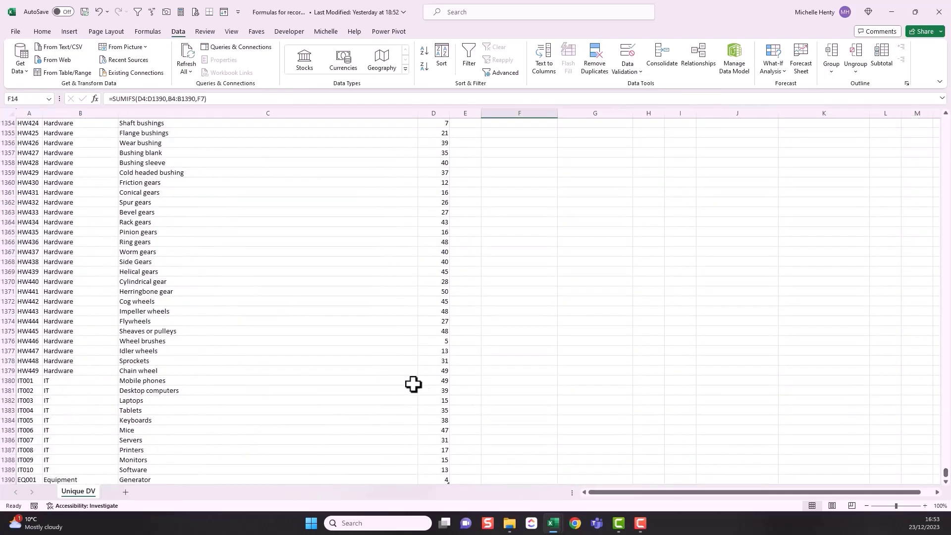
pyautogui.click(431, 381)
pyautogui.moveTo(431, 381); pyautogui.dragTo(440, 469)
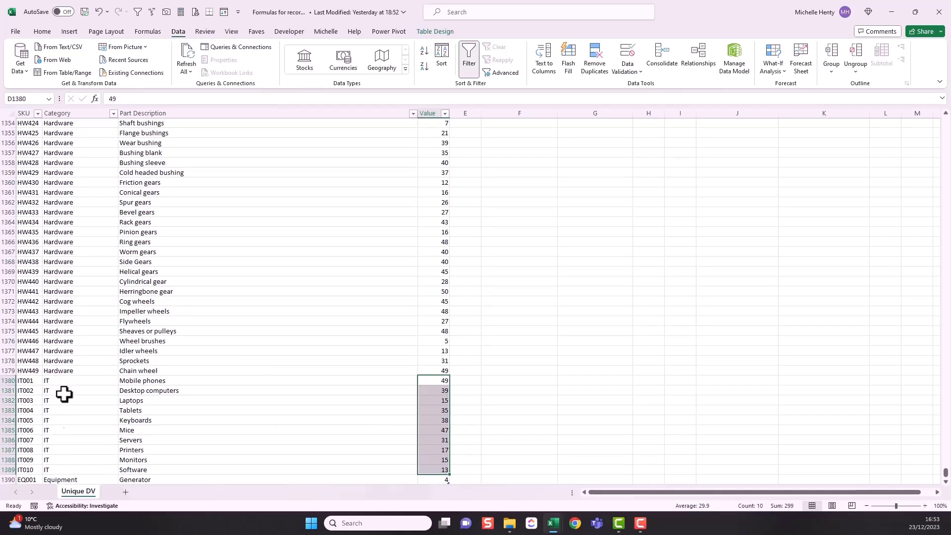
pyautogui.click(238, 421)
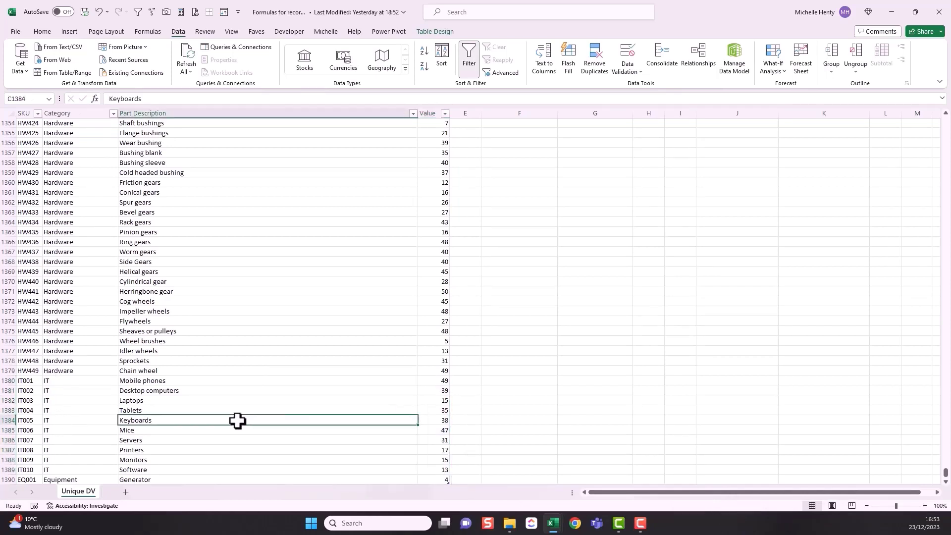
pyautogui.click(440, 420)
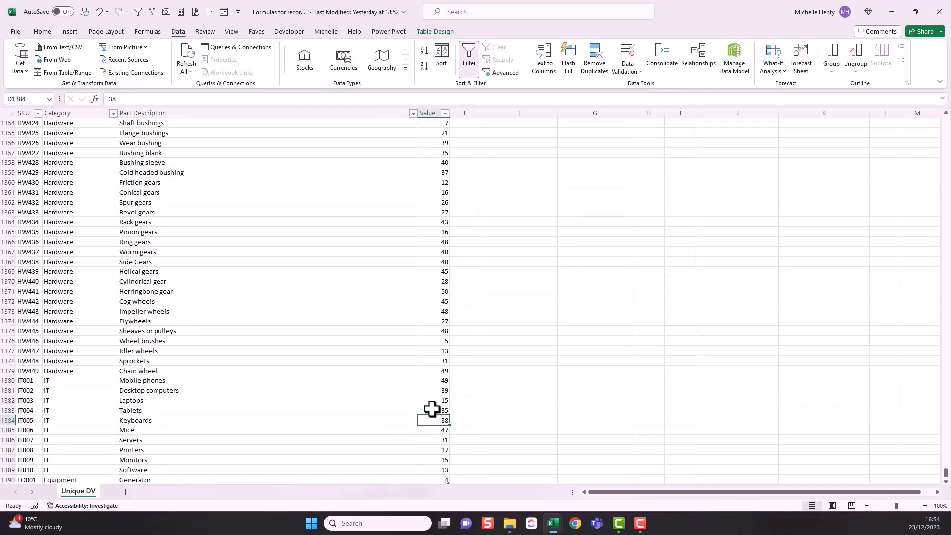
# Step: Total the values of the chosen part description in G14 with =SUMIFS(D4:D1390,C4:C1390,G7)
pyautogui.moveTo(946, 463); pyautogui.dragTo(946, 121)
pyautogui.click(568, 252)
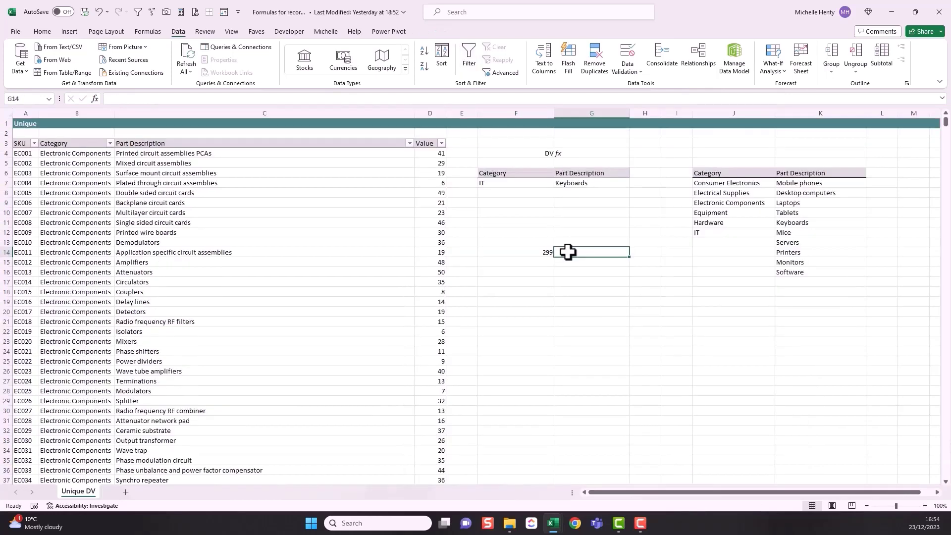
pyautogui.write('=SUMIFS')
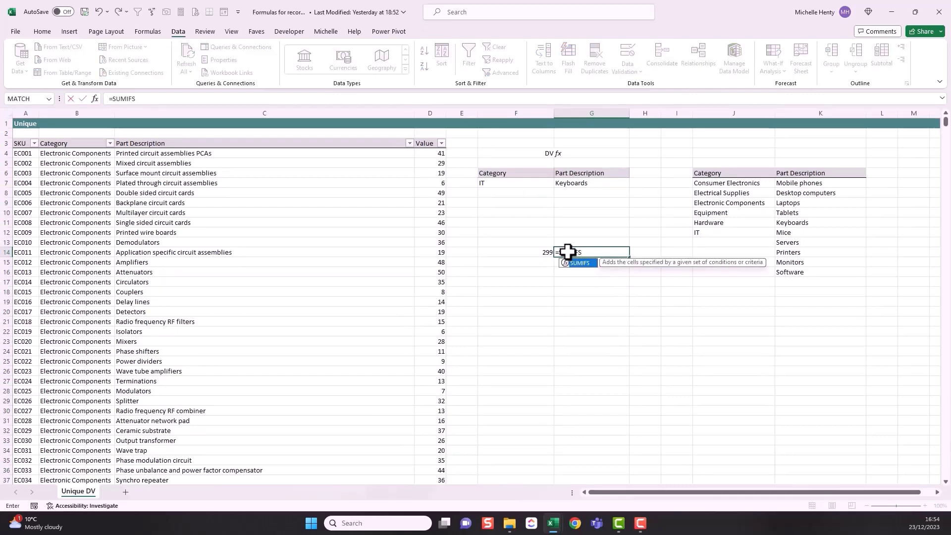
pyautogui.write('(')
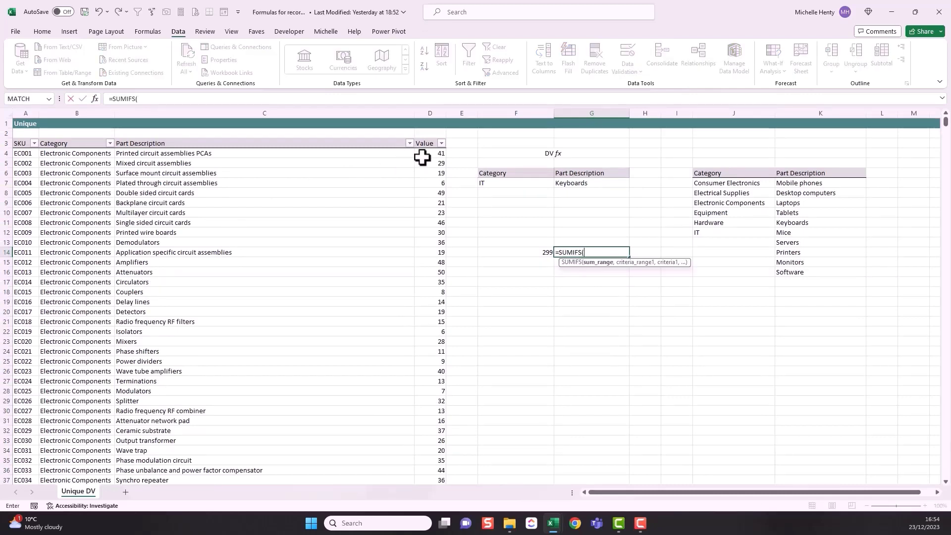
pyautogui.hotkey('ctrl', 'shift', 'Down')
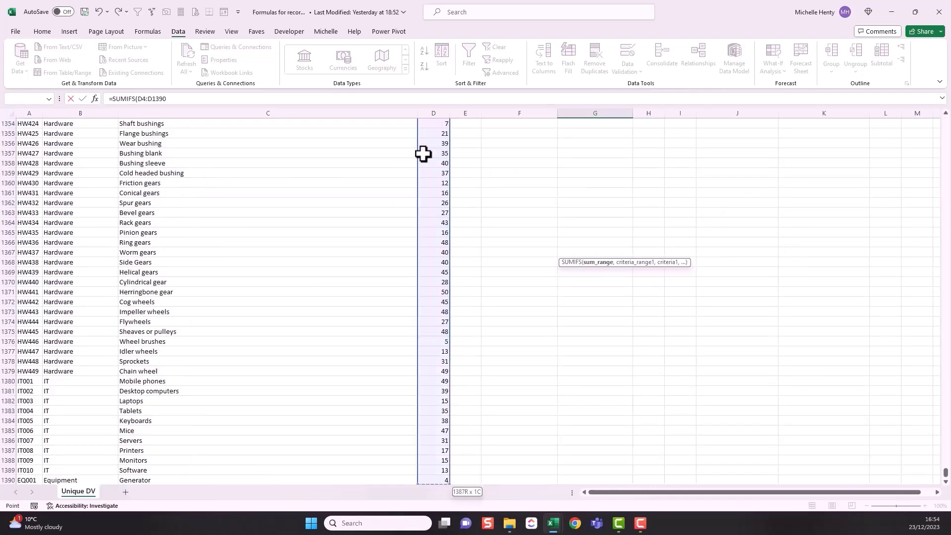
pyautogui.write(',')
pyautogui.hotkey('ctrl', 'BackSpace')
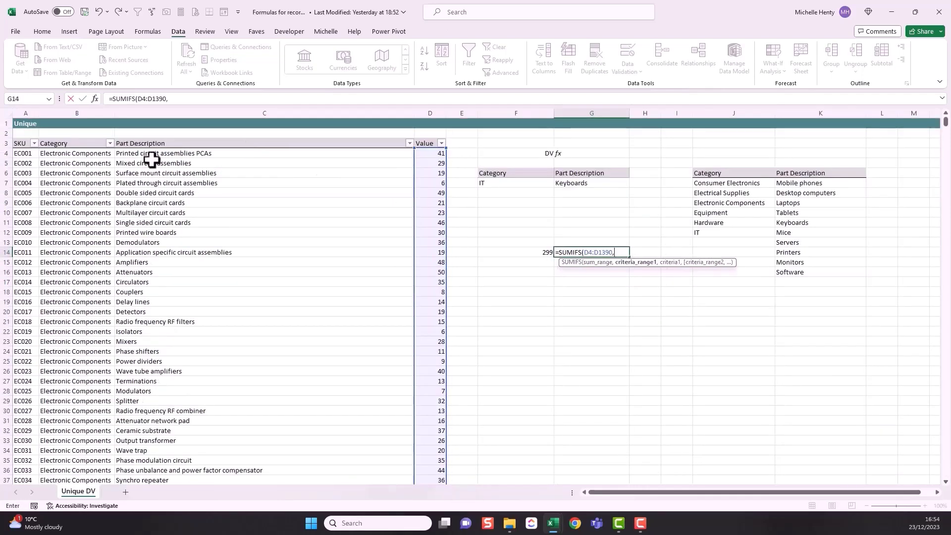
pyautogui.click(140, 153)
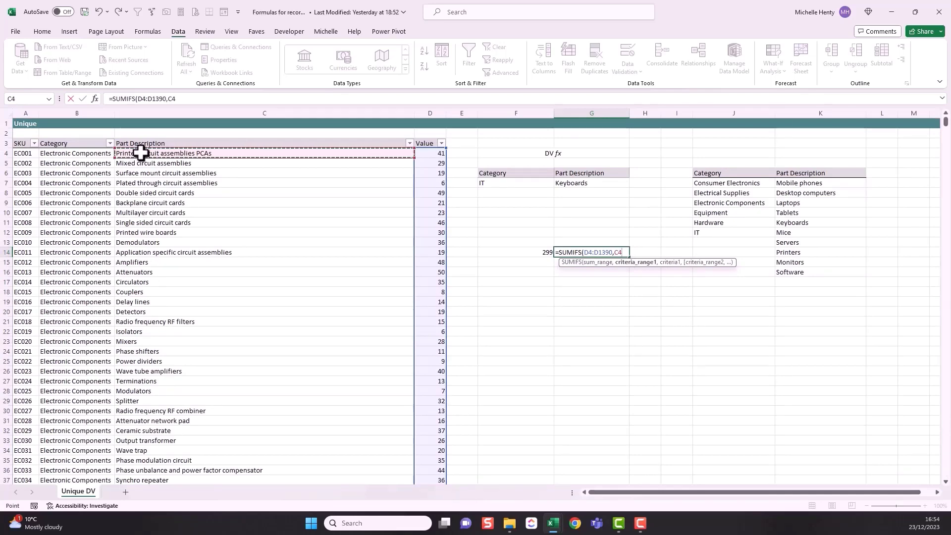
pyautogui.hotkey('ctrl', 'shift', 'Down')
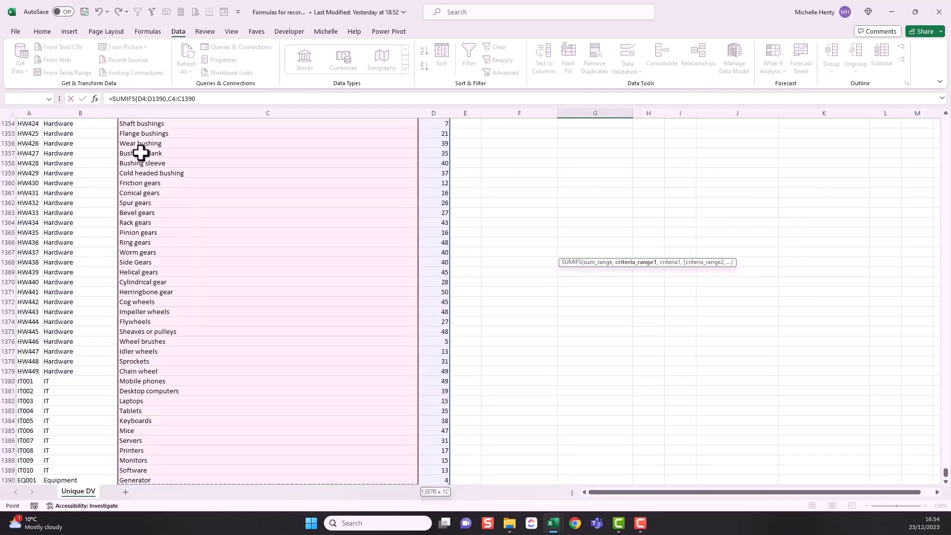
pyautogui.write(',')
pyautogui.hotkey('ctrl', 'BackSpace')
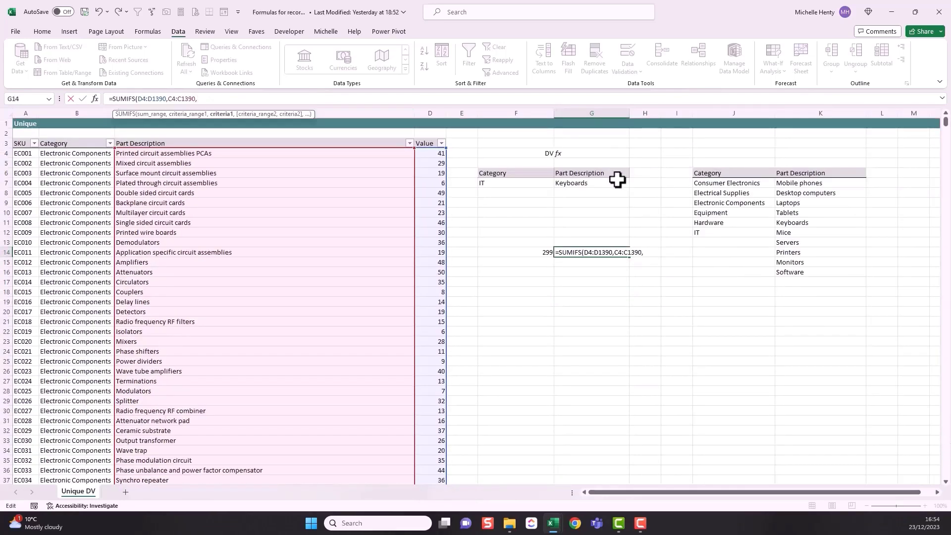
pyautogui.click(604, 184)
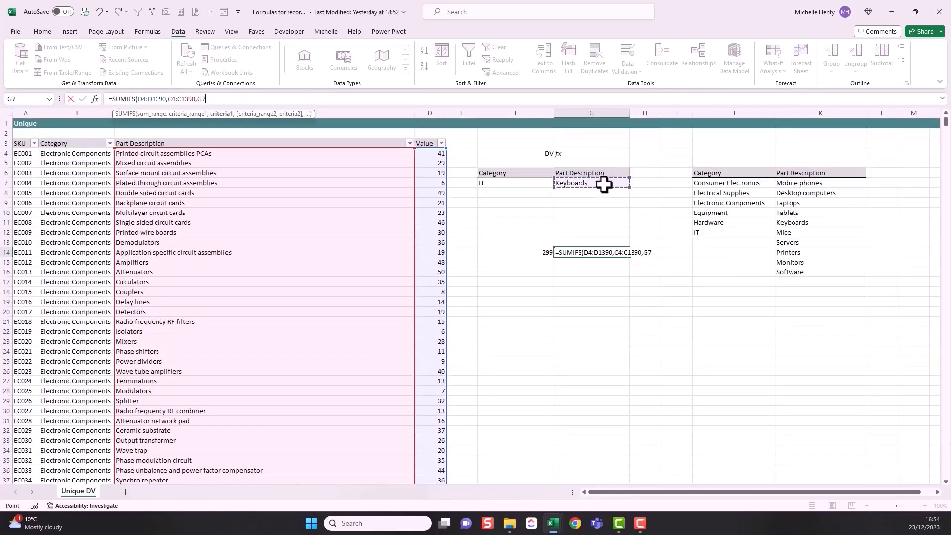
pyautogui.write(')')
pyautogui.press('Return')
pyautogui.click(610, 251)
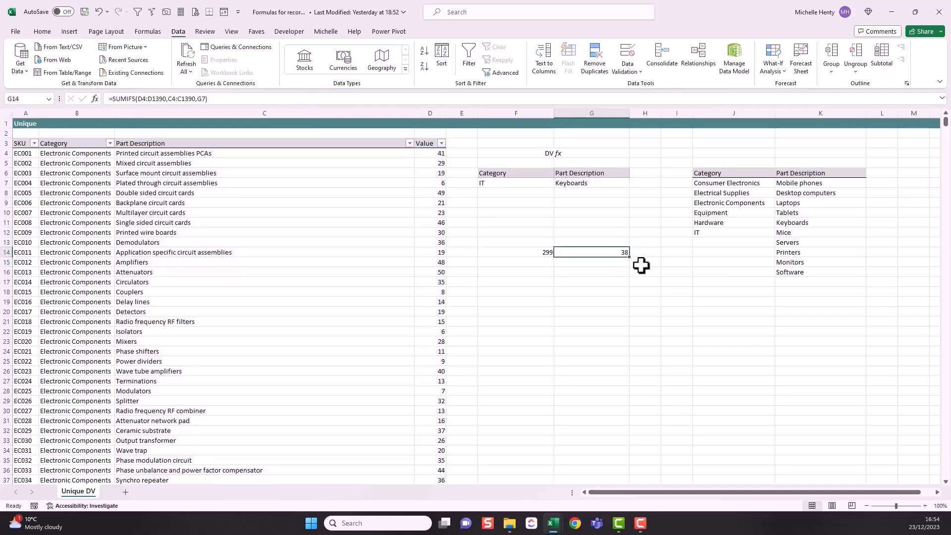
# Step: Switch the part description in G7 to Monitors and look up the Monitors value among the IT rows of the table
pyautogui.click(604, 183)
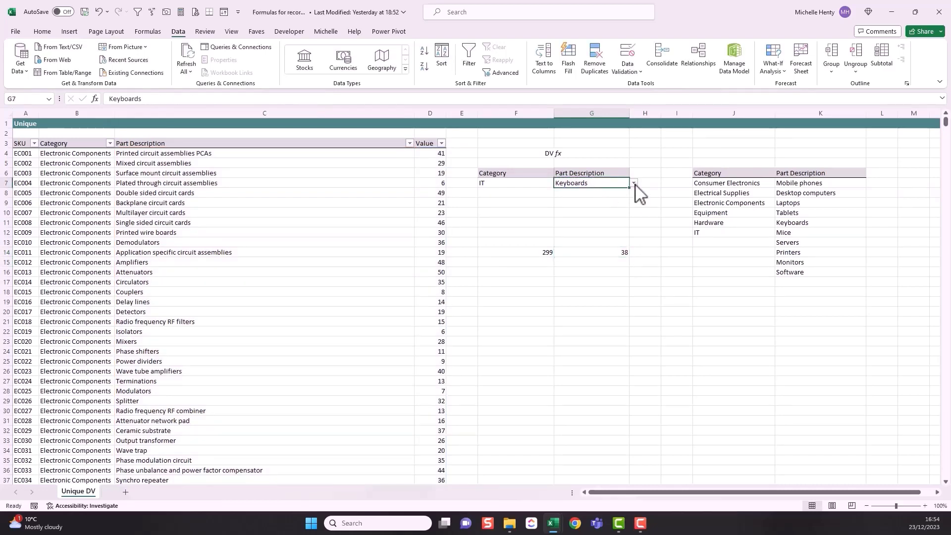
pyautogui.click(634, 183)
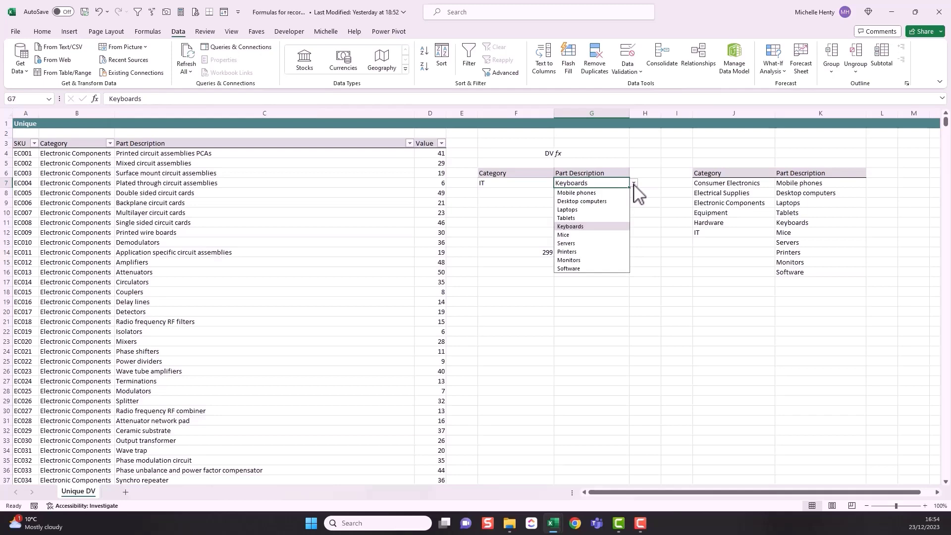
pyautogui.click(591, 261)
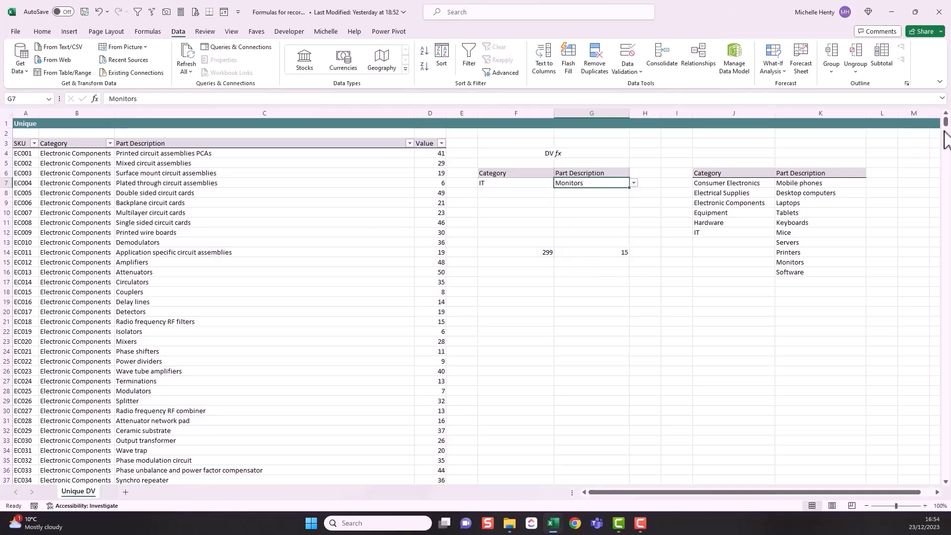
pyautogui.moveTo(945, 123); pyautogui.dragTo(944, 481)
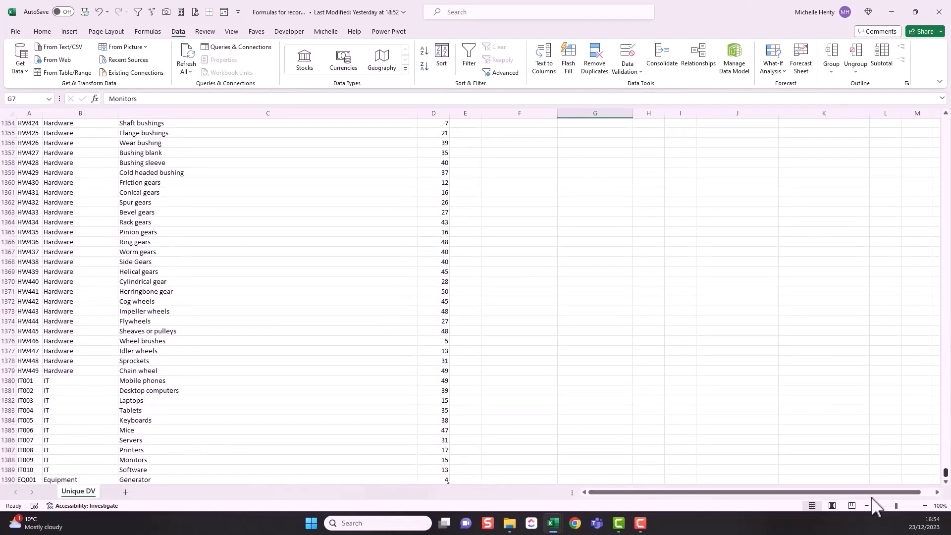
pyautogui.click(437, 419)
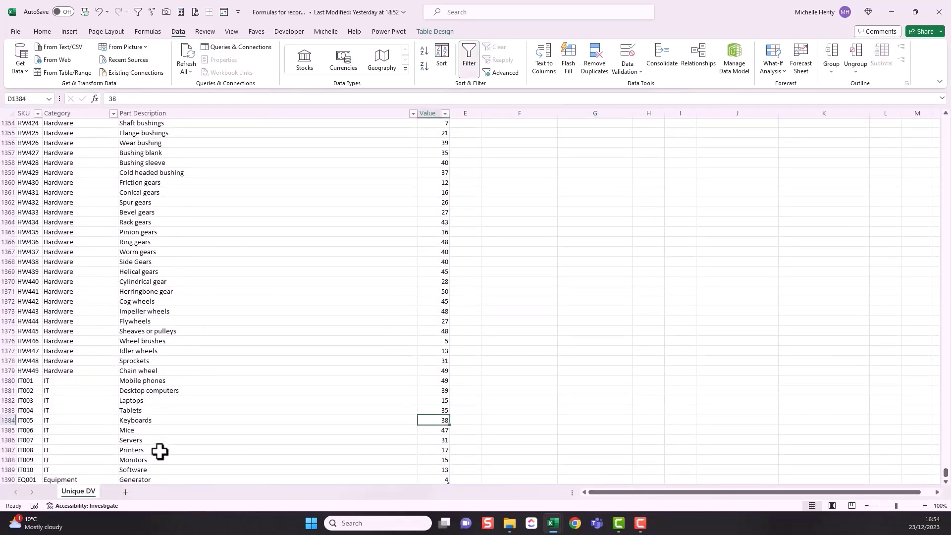
pyautogui.click(445, 461)
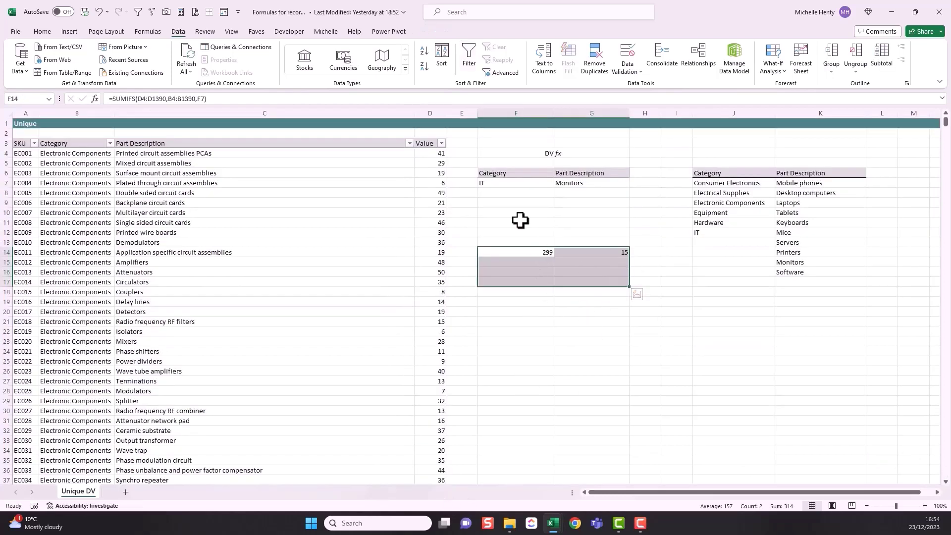
# Step: Switch F7 to Electronic Components and G7 to Printed circuit assemblies PCAs, and compare the total in G14 with D4
pyautogui.click(517, 183)
pyautogui.click(558, 183)
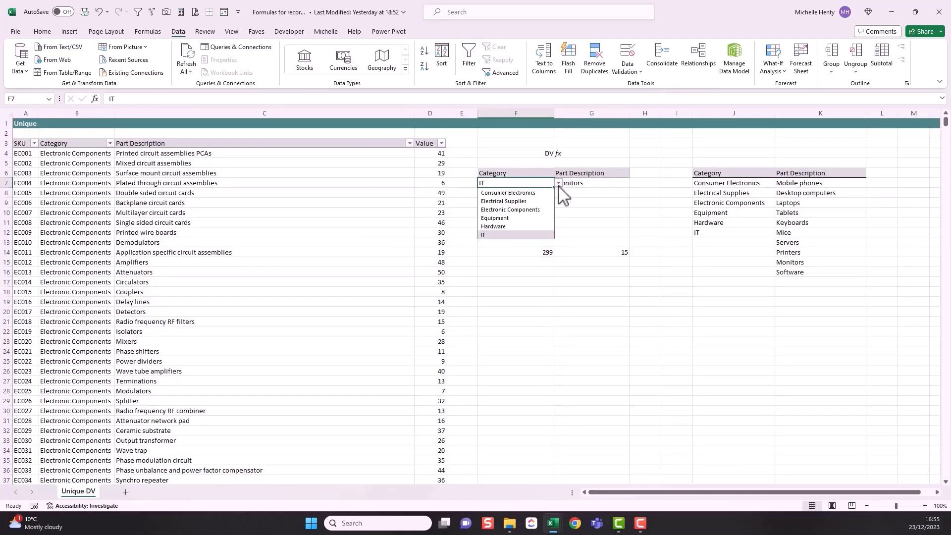
pyautogui.click(524, 209)
pyautogui.click(598, 183)
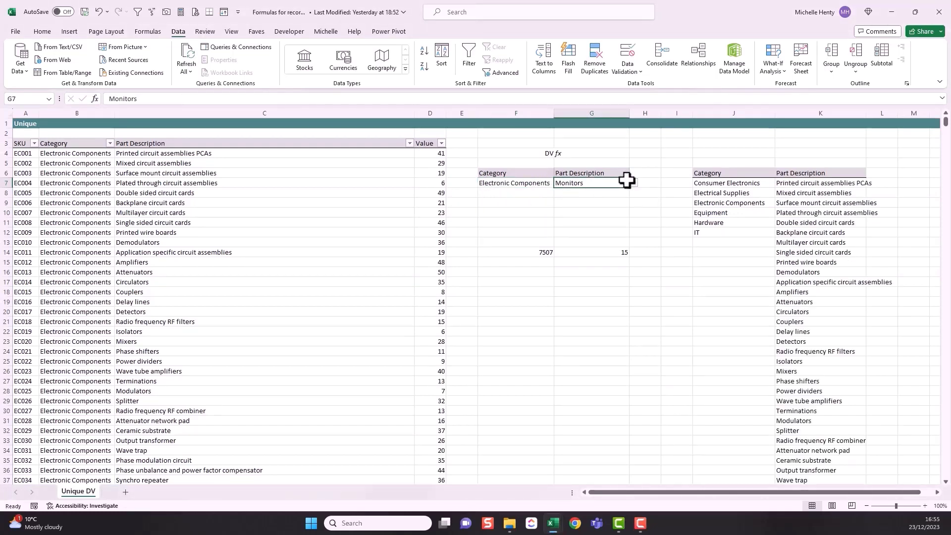
pyautogui.click(633, 183)
pyautogui.click(622, 194)
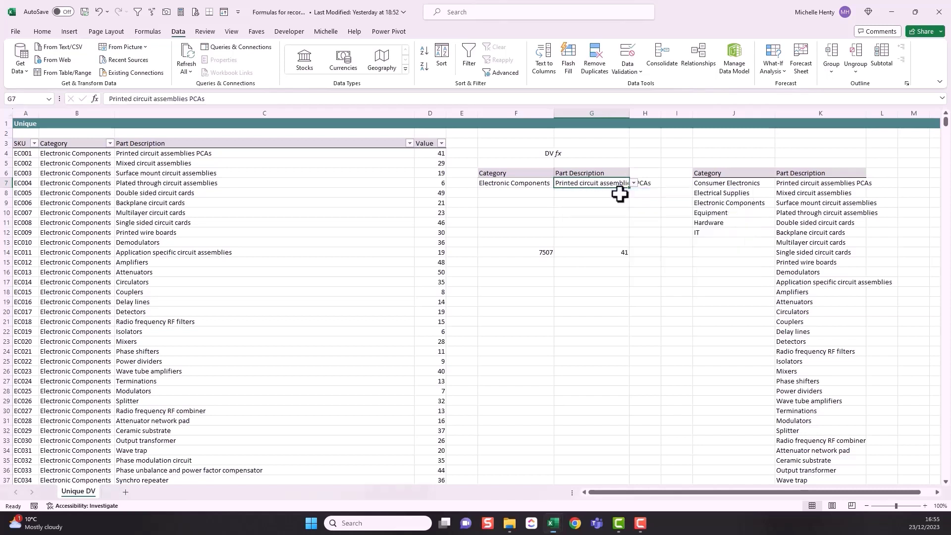
pyautogui.click(592, 255)
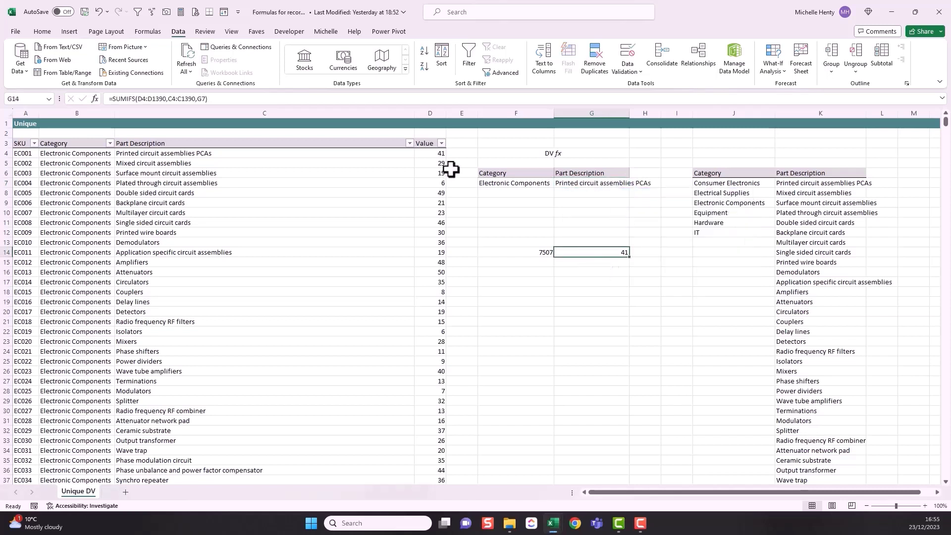
pyautogui.click(436, 153)
pyautogui.click(613, 252)
# Step: Set the part description in G7 to Demodulators
pyautogui.click(604, 185)
pyautogui.click(633, 183)
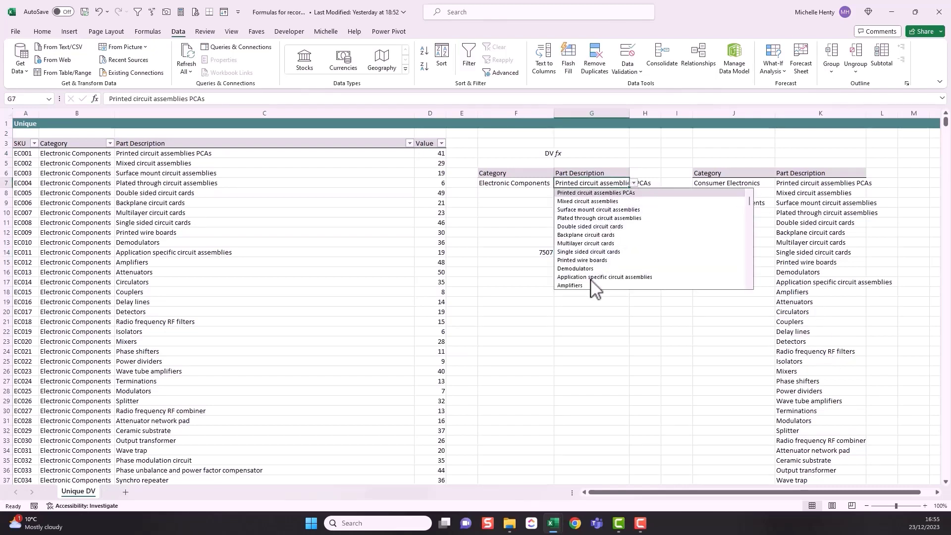
pyautogui.click(576, 269)
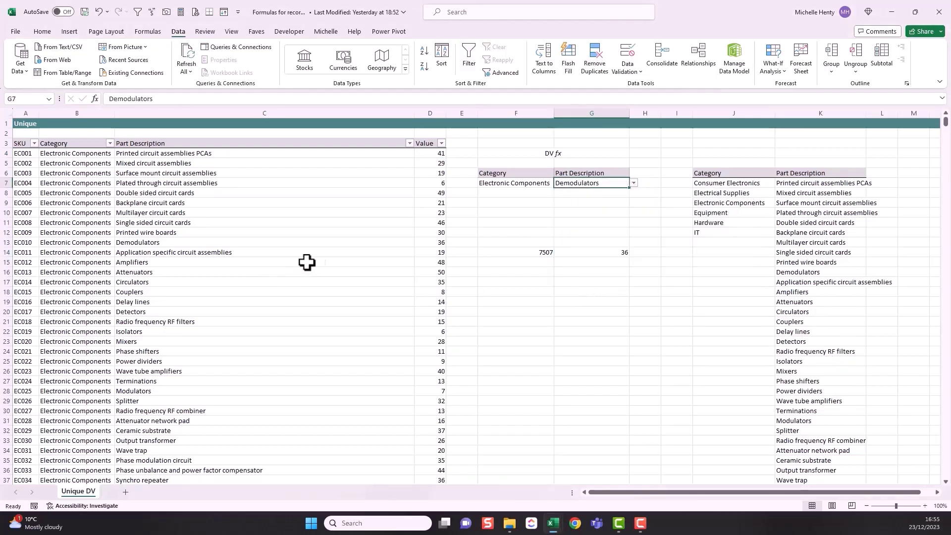
# Step: Filter the table's Category column to Electronic Components only and compare the sum of Value column D with the SUMIFS total in F14
pyautogui.click(623, 254)
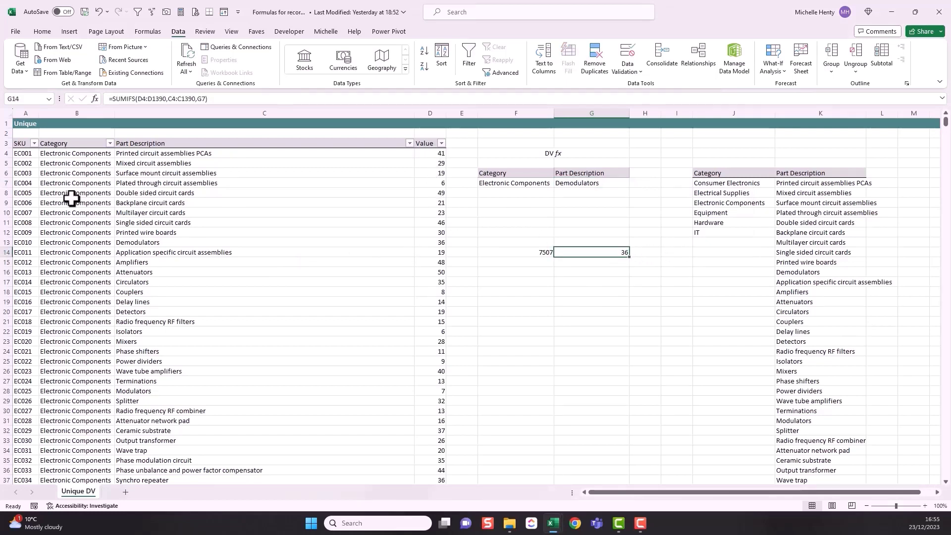
pyautogui.click(542, 254)
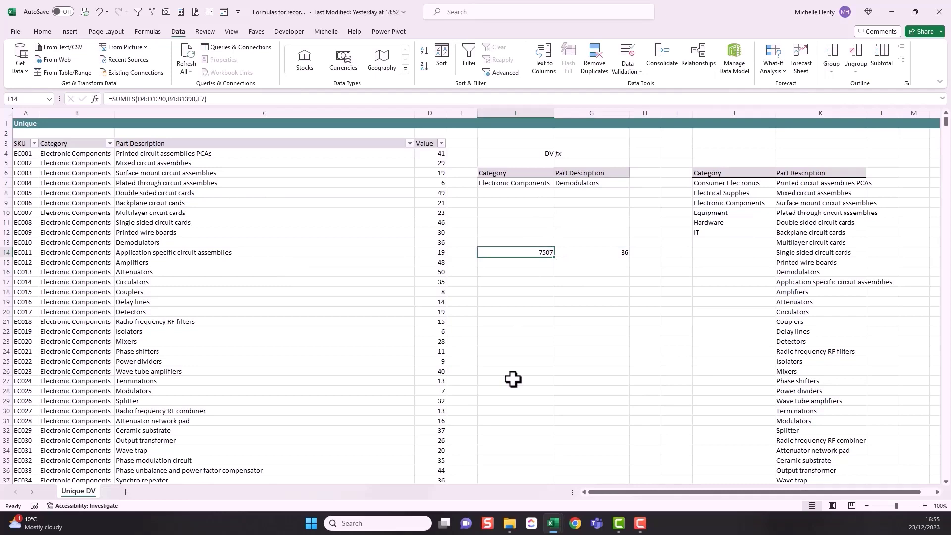
pyautogui.click(110, 144)
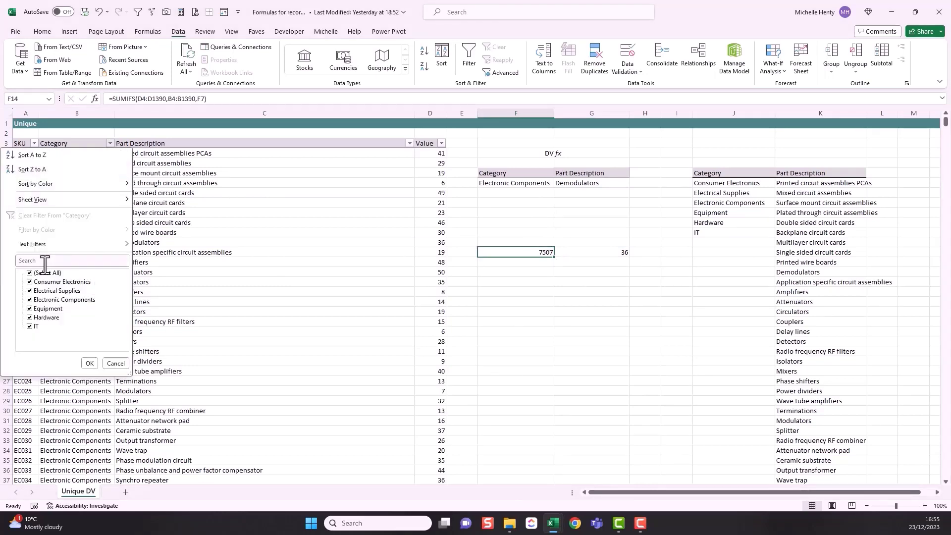
pyautogui.click(30, 273)
pyautogui.click(30, 300)
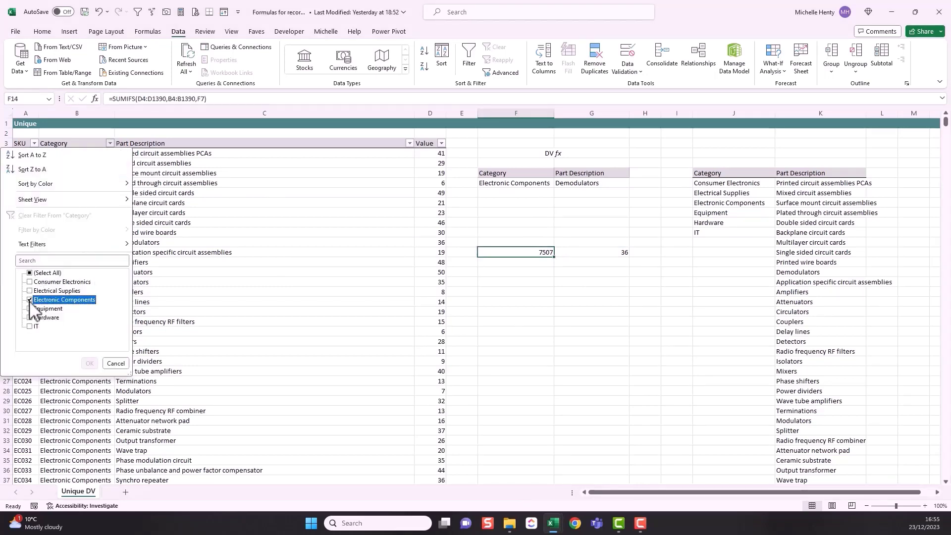
pyautogui.click(89, 363)
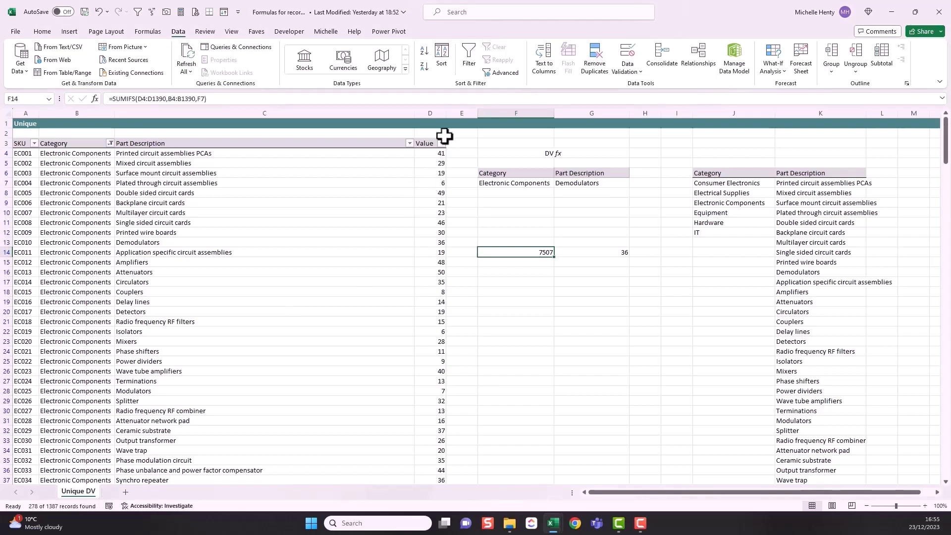
pyautogui.click(436, 110)
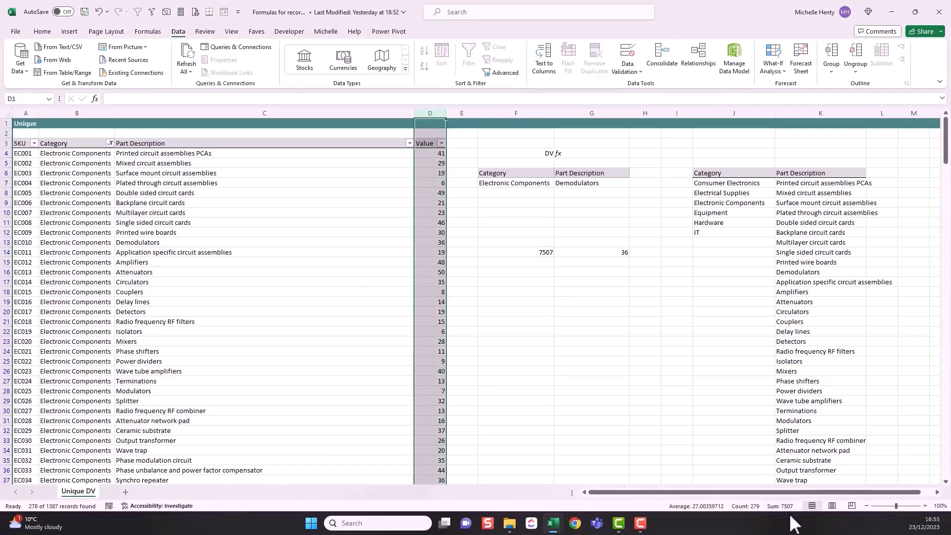
# Step: Turn off filtering on the parts table so that all categories are listed without filter controls in its header
pyautogui.click(121, 155)
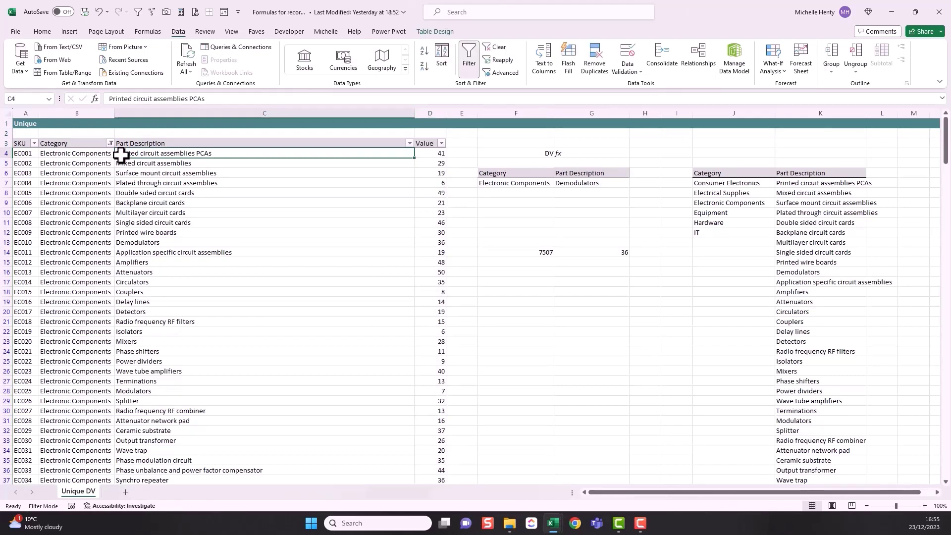
pyautogui.hotkey('ctrl', 'shift', 'l')
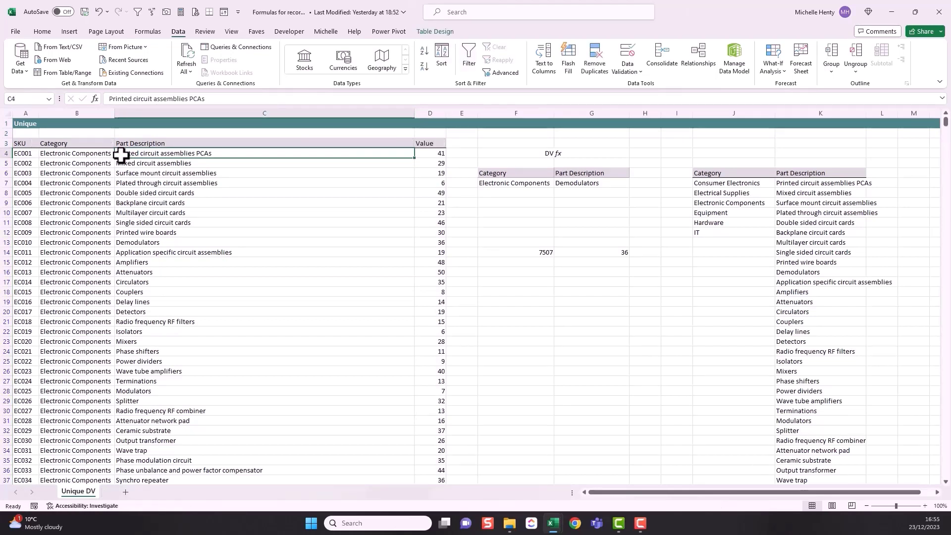
pyautogui.click(532, 231)
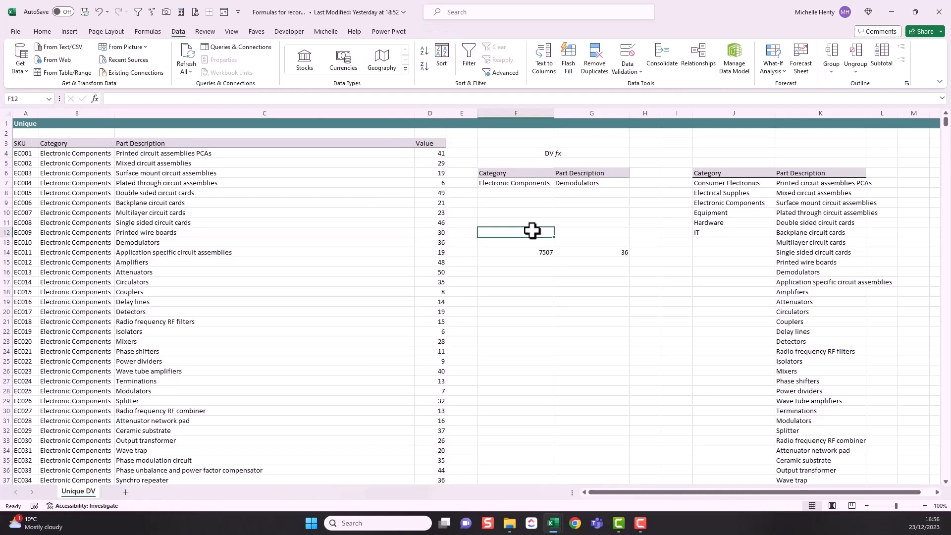